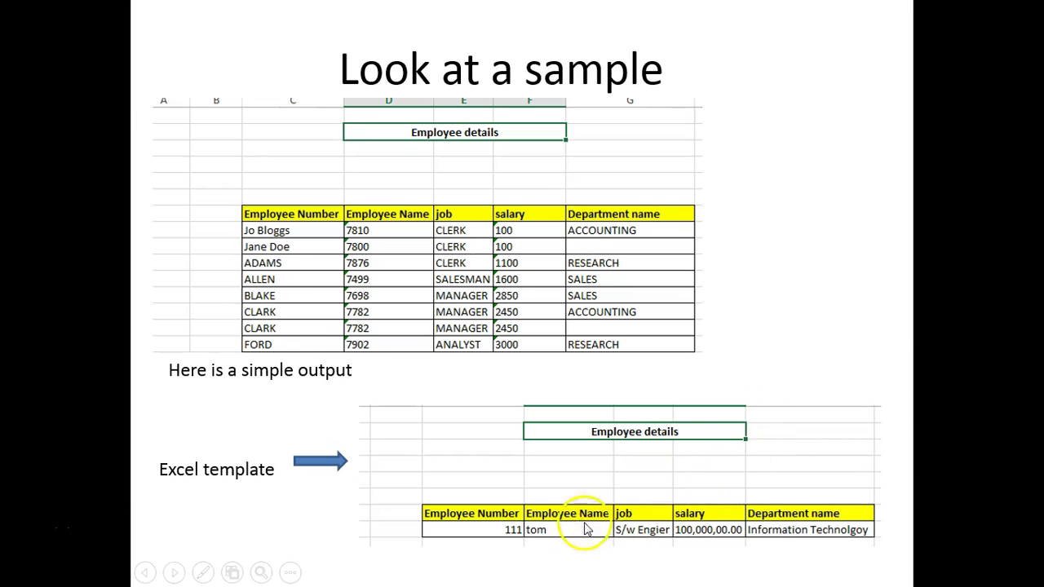
Advance the slide show to the 'Template Viewer' slide
left_click(804, 205)
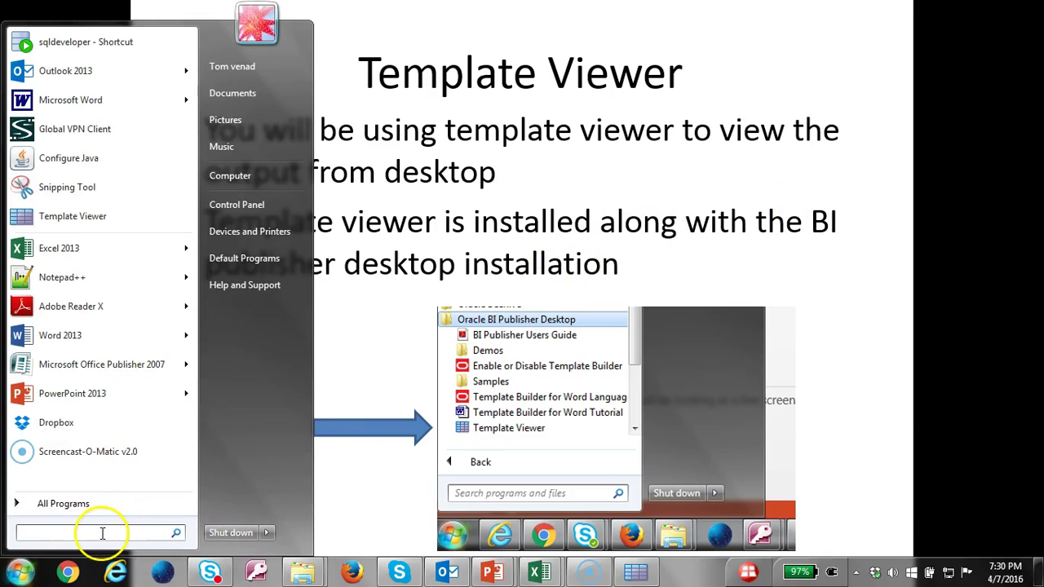
Launch Template Viewer and set its working directory to the copied cha-200 folder path
type("temp")
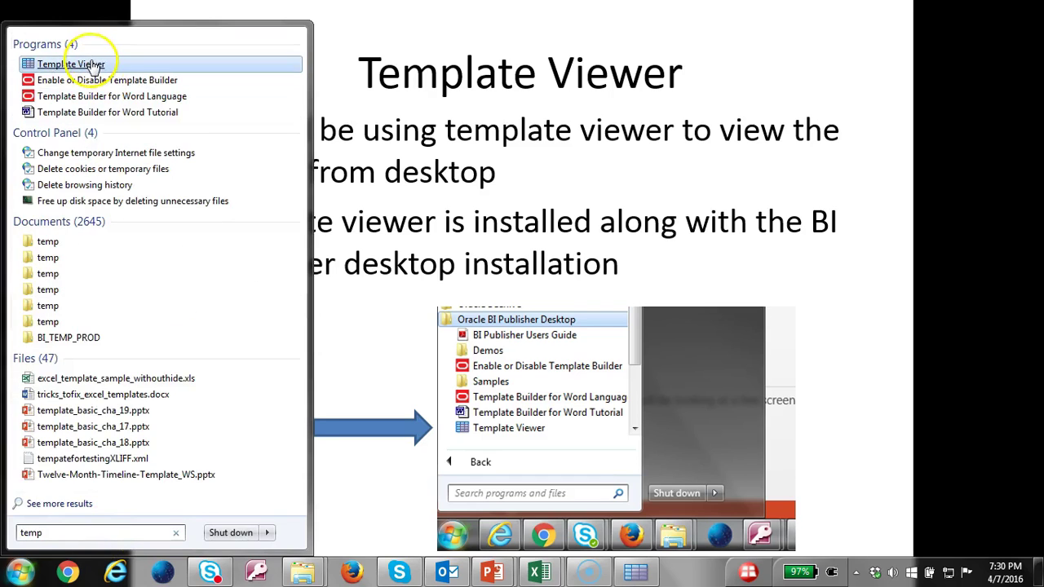
left_click(92, 65)
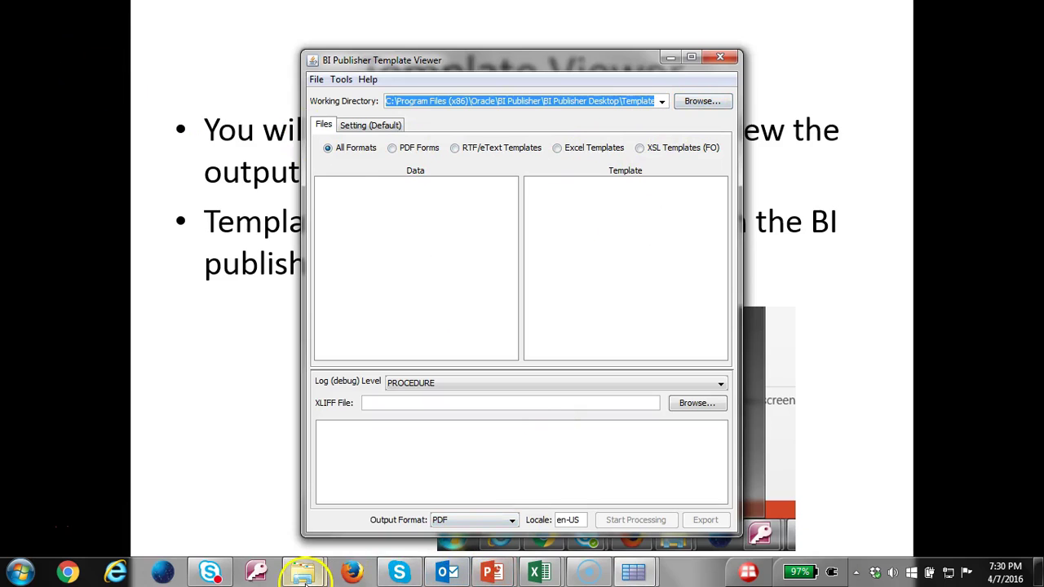
mouse_move(303, 575)
left_click(263, 513)
left_click(530, 29)
key("ctrl+c")
key("alt+Tab")
key("ctrl+v")
key("Return")
Process chap200_sample.xml with excel_template_sample.xls at PROCEDURE log level into Excel output
left_click(557, 148)
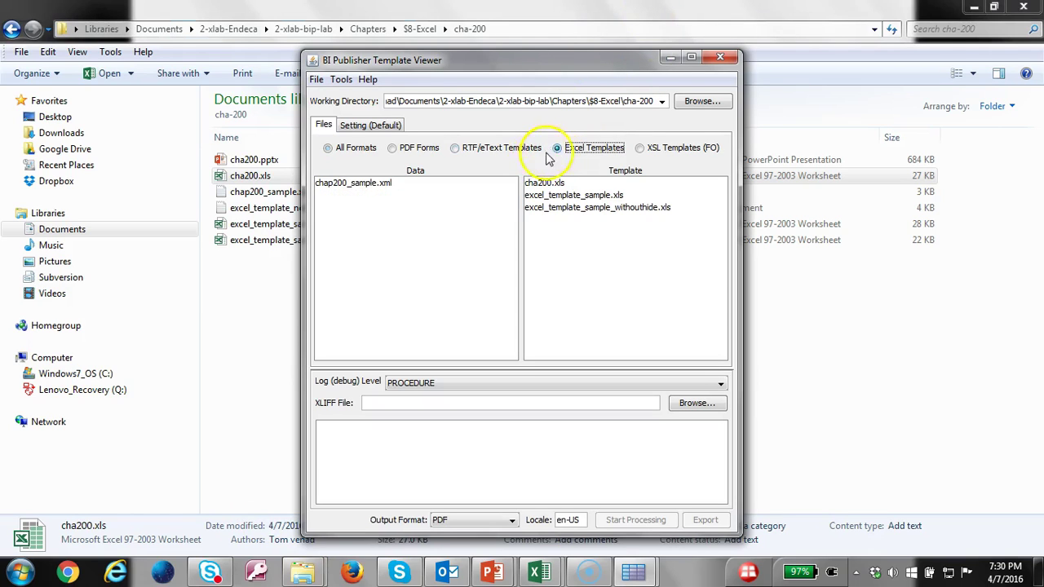
left_click(397, 184)
left_click(585, 195)
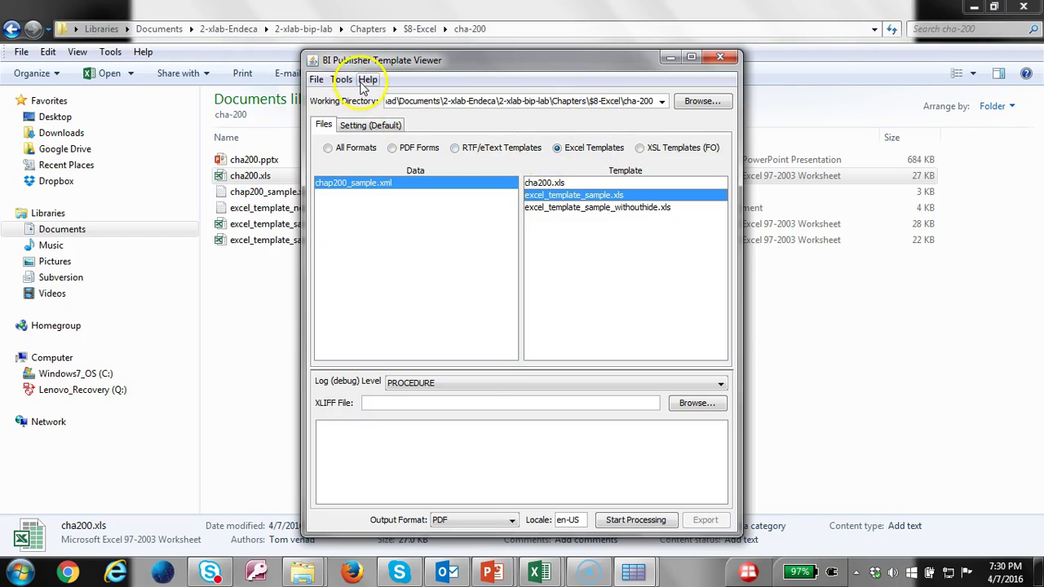
left_click(723, 385)
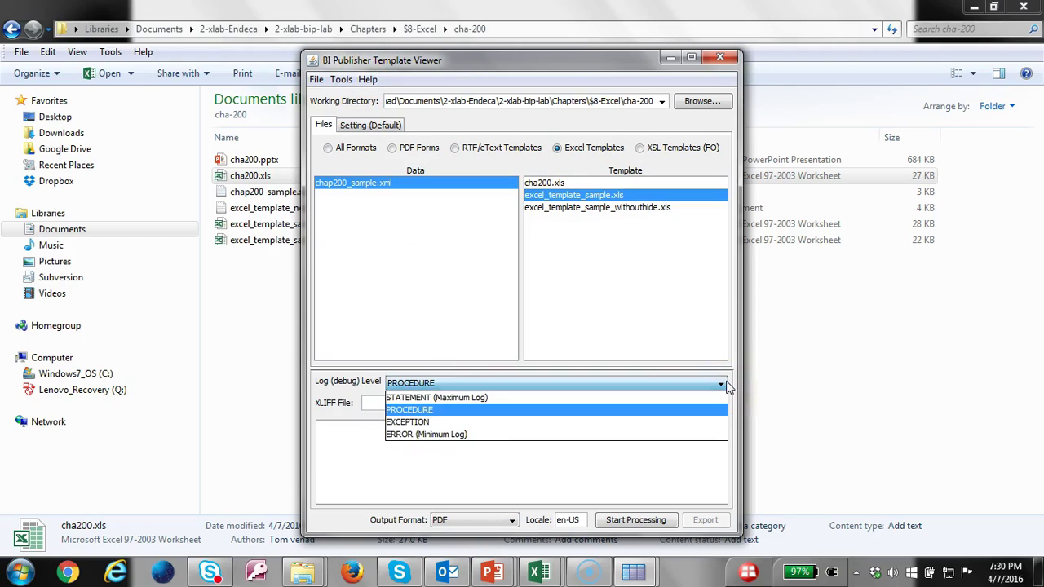
left_click(691, 335)
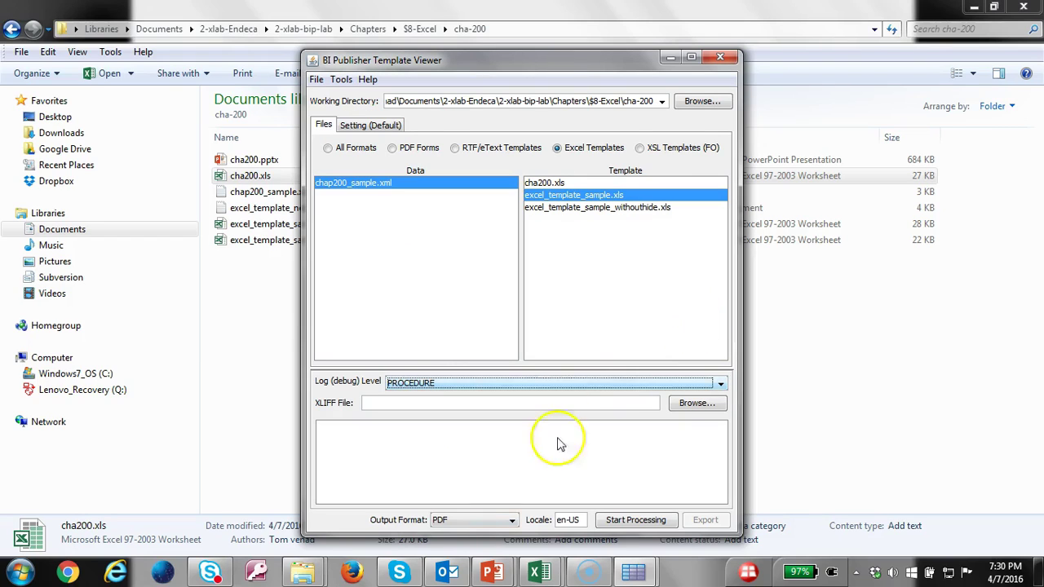
left_click(512, 519)
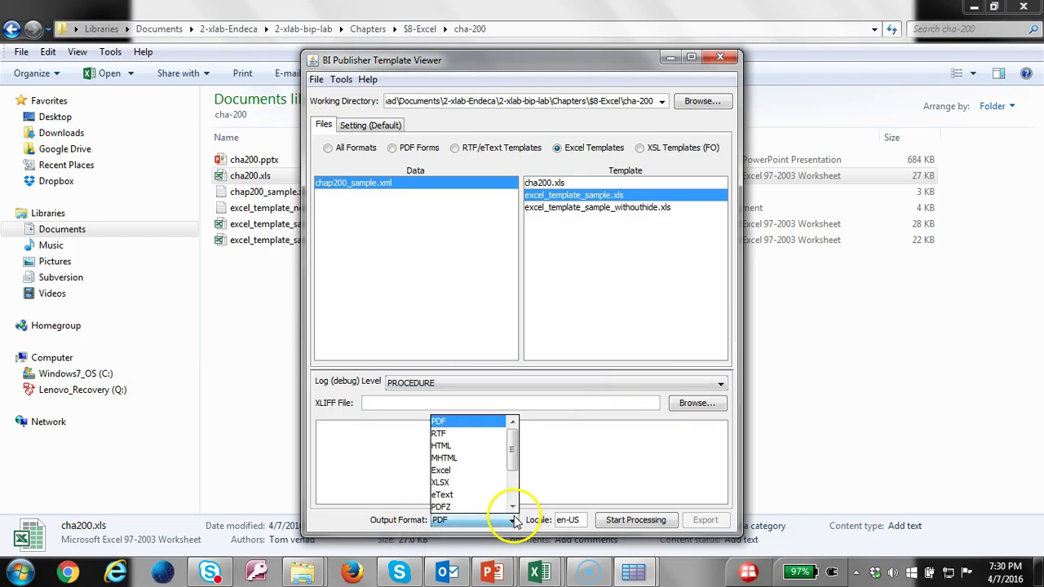
left_click(471, 470)
left_click(649, 521)
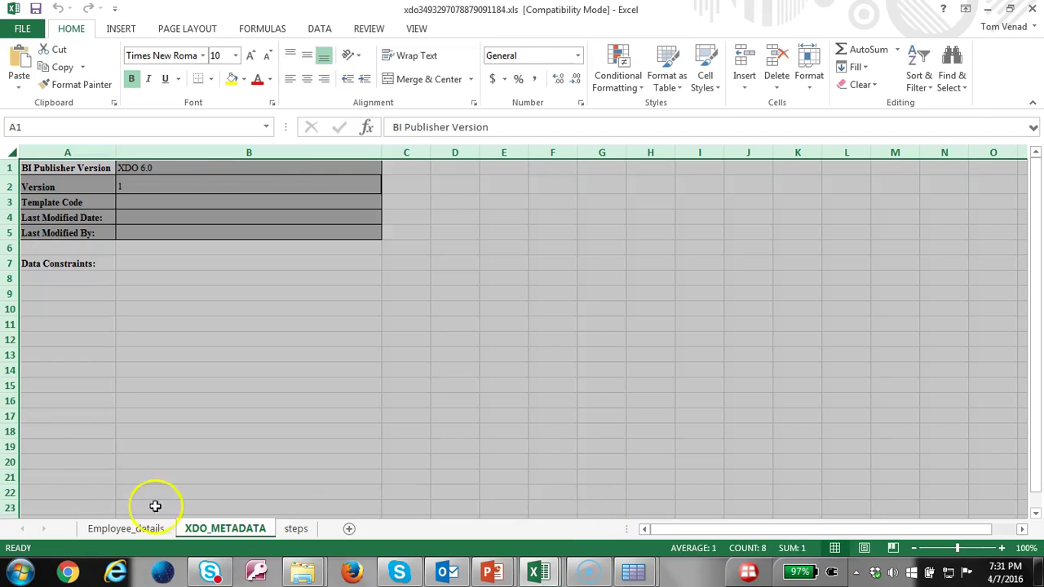
Check the Employee_details sheet of the generated workbook, then switch back to Template Viewer
left_click(124, 529)
left_click(636, 575)
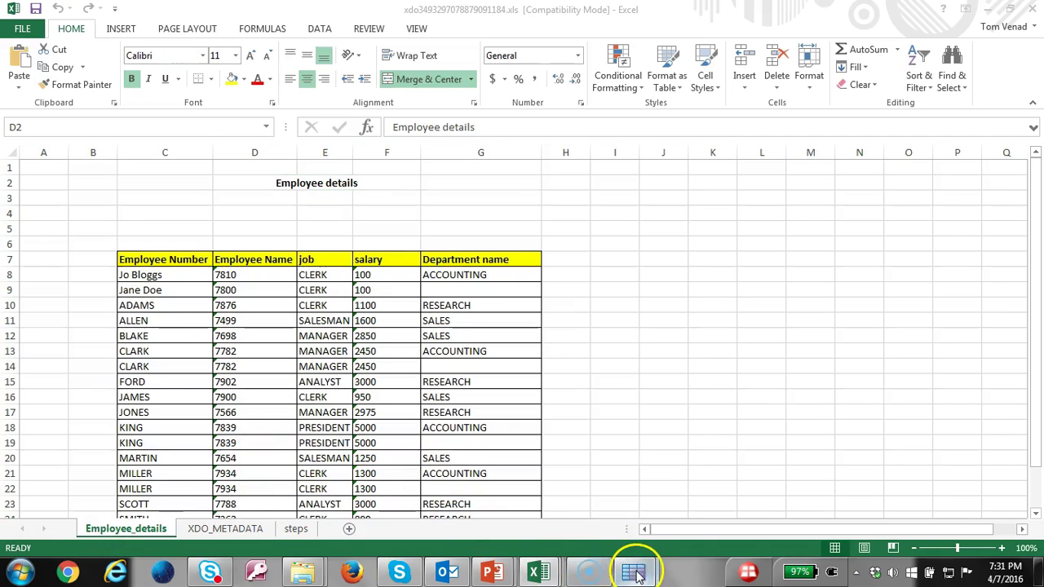
left_click(738, 504)
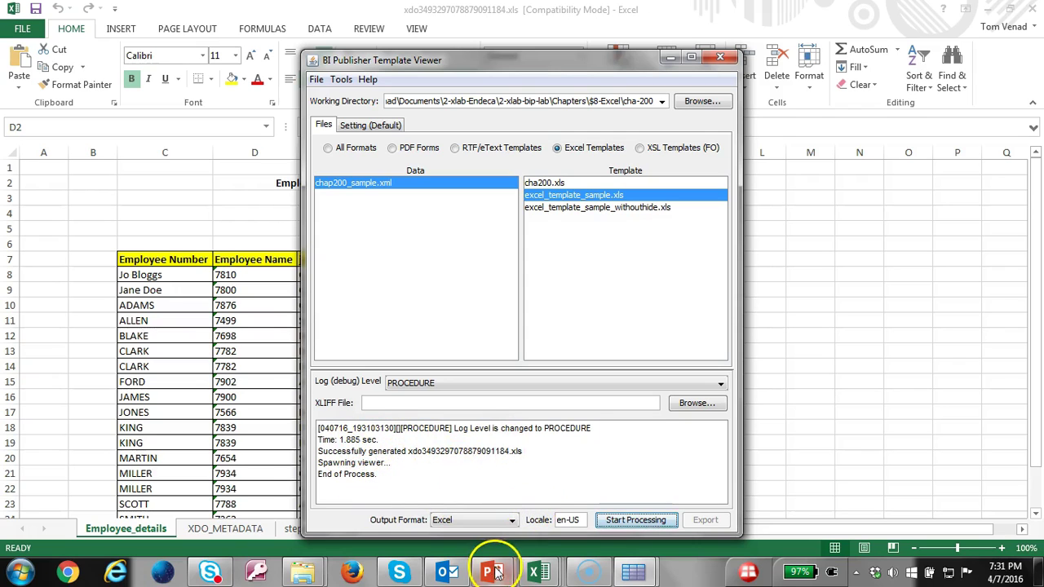
Return to the slide show and advance past the annotated Template Viewer slide to Step 1
mouse_move(495, 571)
left_click(563, 457)
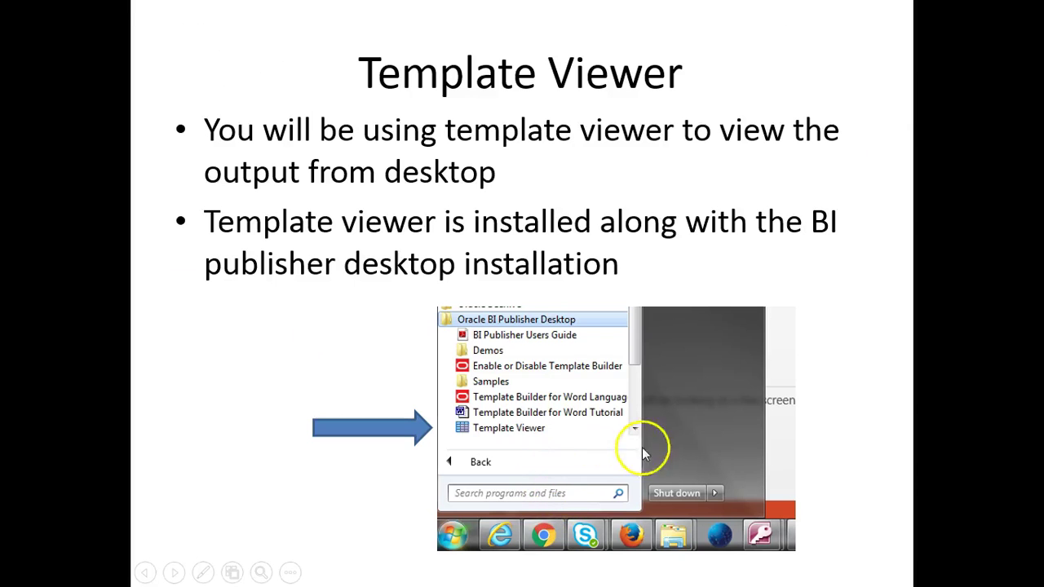
left_click(856, 452)
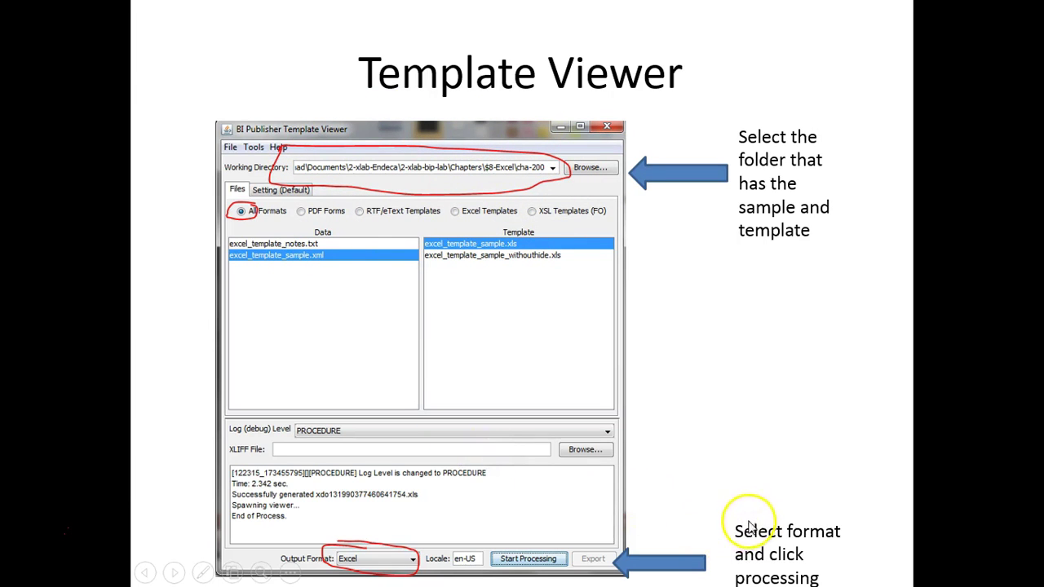
left_click(789, 540)
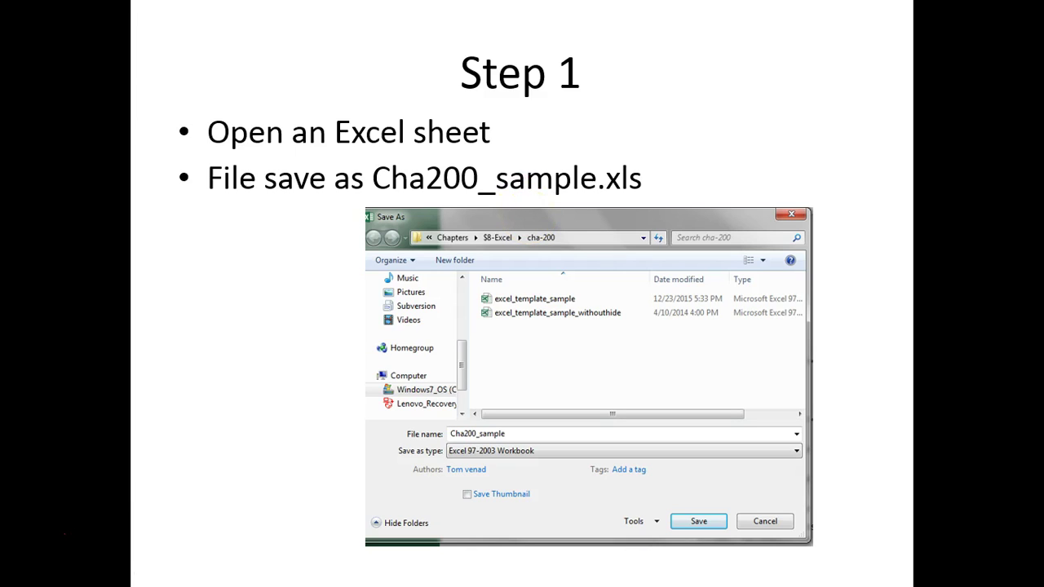
In Save As, choose Excel 97-2003 Workbook (*.xls) as the file type
key("alt+Tab")
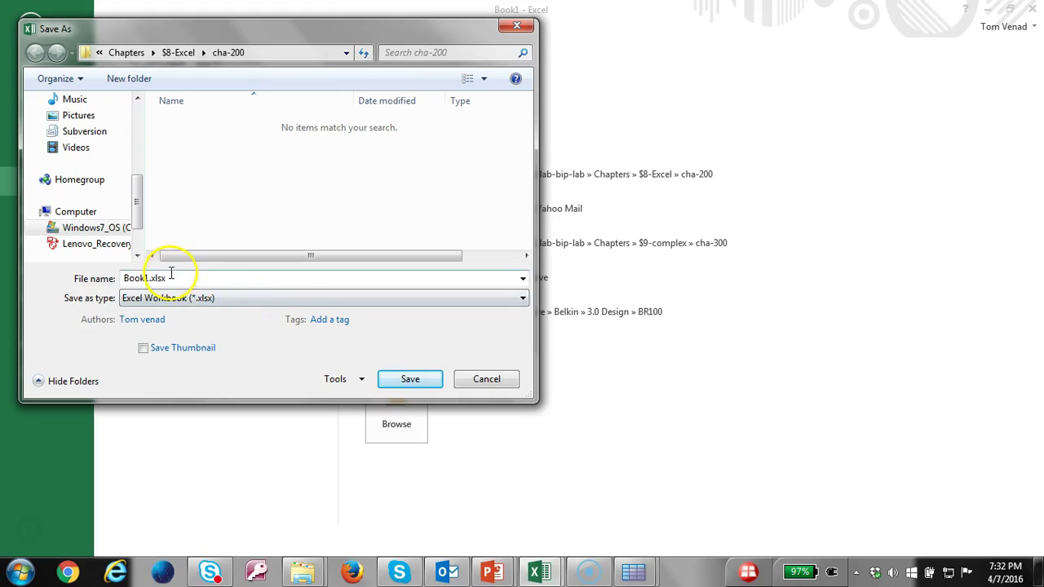
left_click(274, 299)
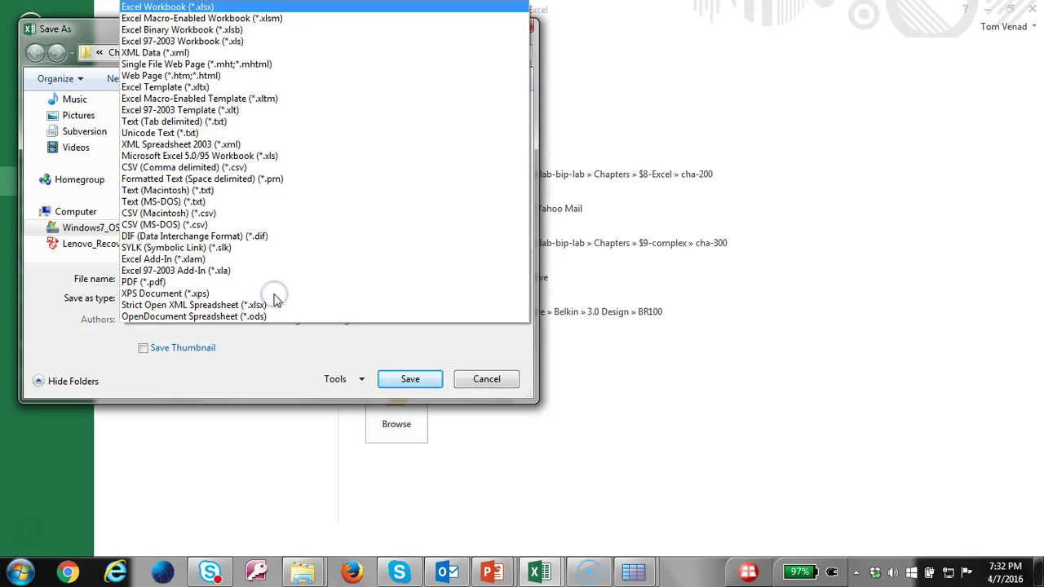
left_click(269, 41)
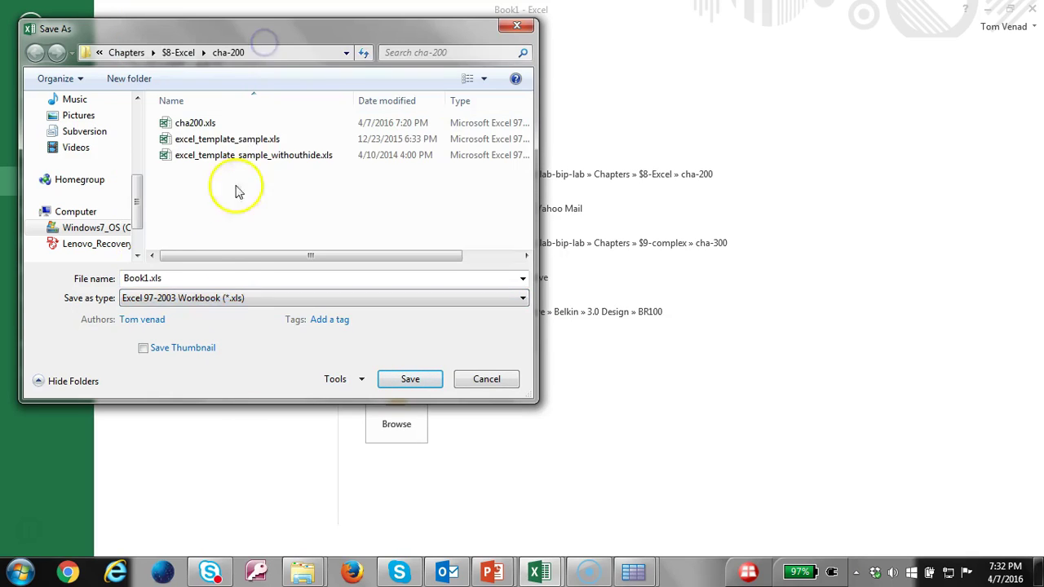
Name the file cha200_sample.xls, then switch the slide show to the laser pointer
left_click(200, 123)
double_click(156, 283)
left_click(155, 280)
type("Sample")
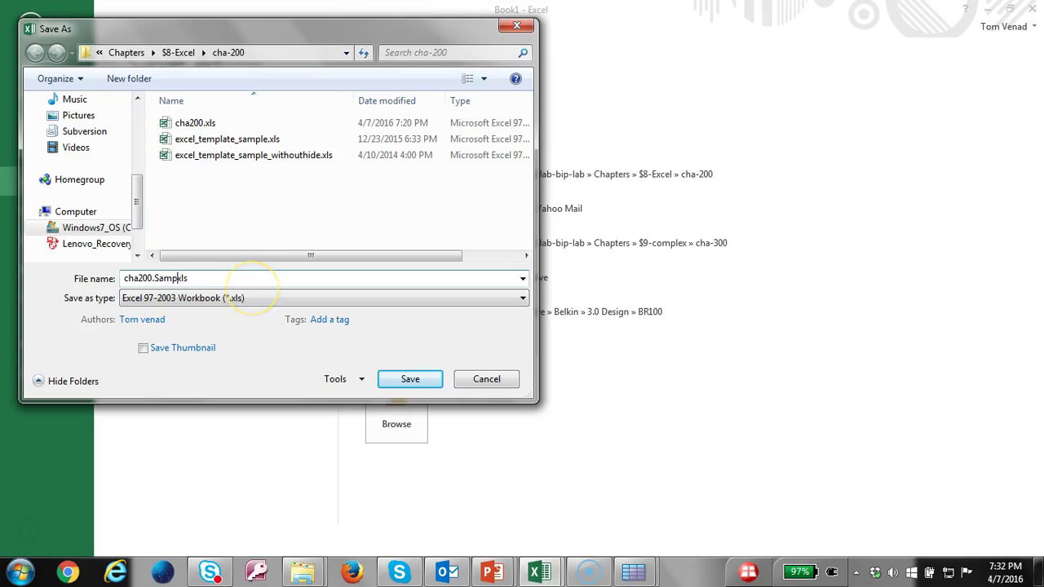
type(".")
key("BackSpace")
key("BackSpace")
key("BackSpace")
key("BackSpace")
key("BackSpace")
key("BackSpace")
key("BackSpace")
key("BackSpace")
type("sample.")
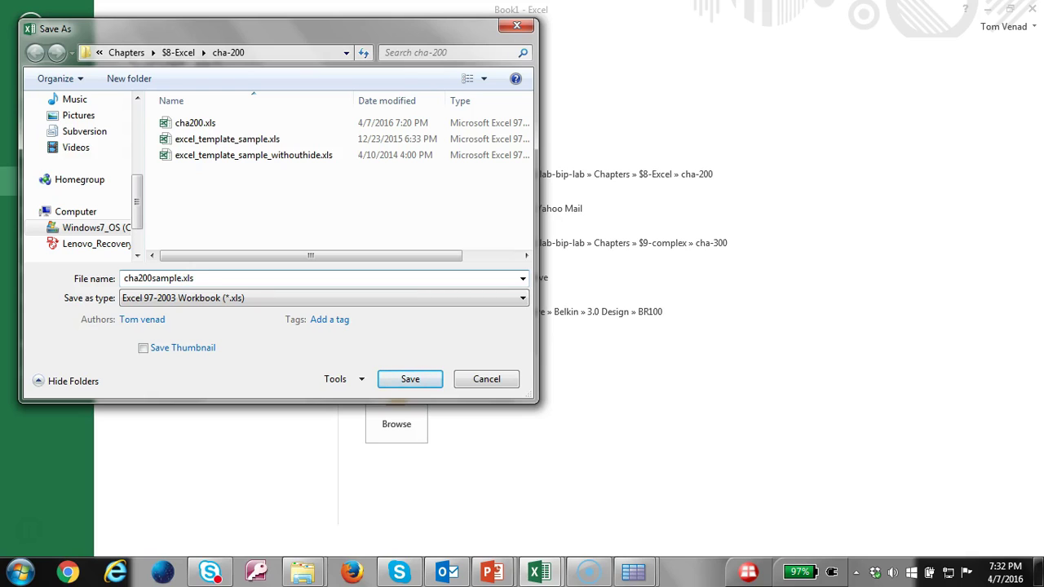
left_click(152, 278)
type("_")
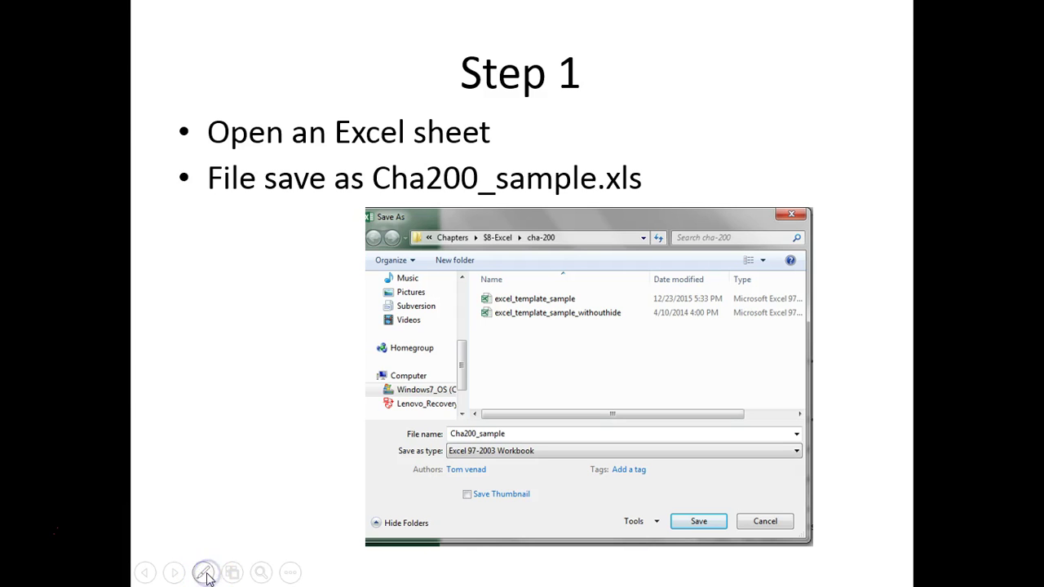
left_click(205, 575)
left_click(179, 427)
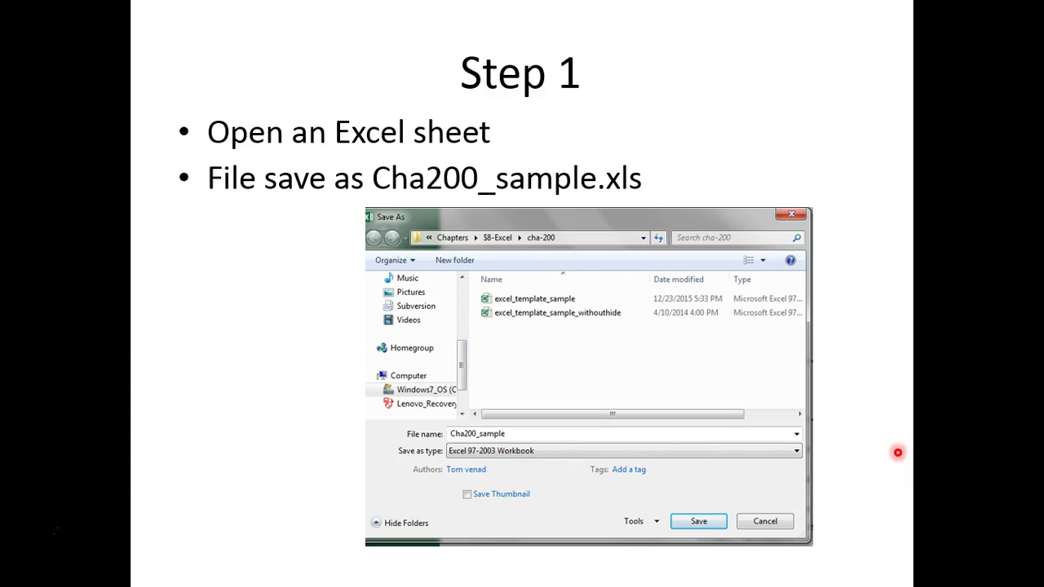
Turn off the laser pointer and advance to the Step2 slide
key("Escape")
left_click(864, 473)
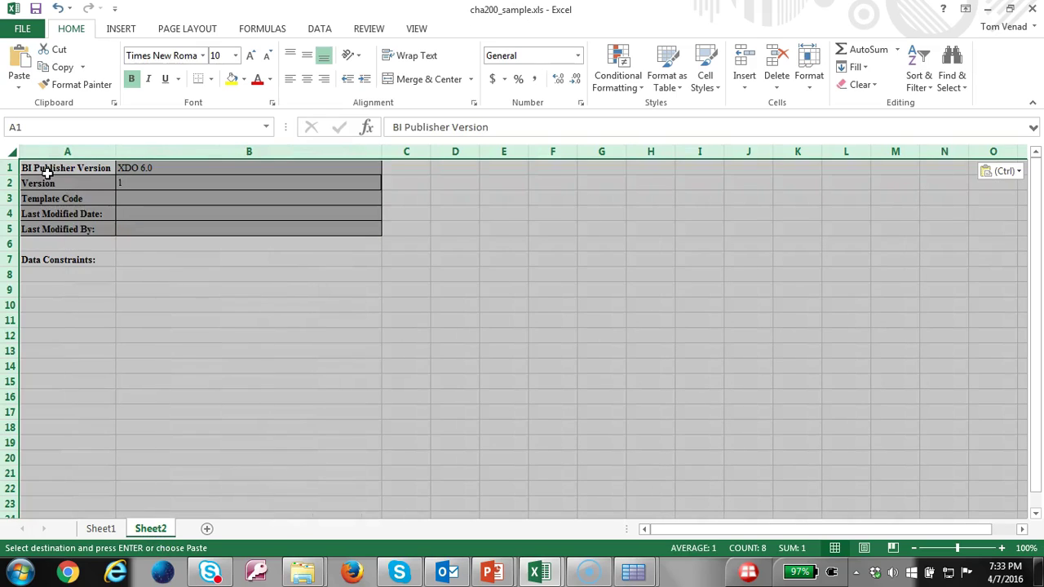
Enter XDO_METADATA as the new name for Sheet2
type("XDO_MET")
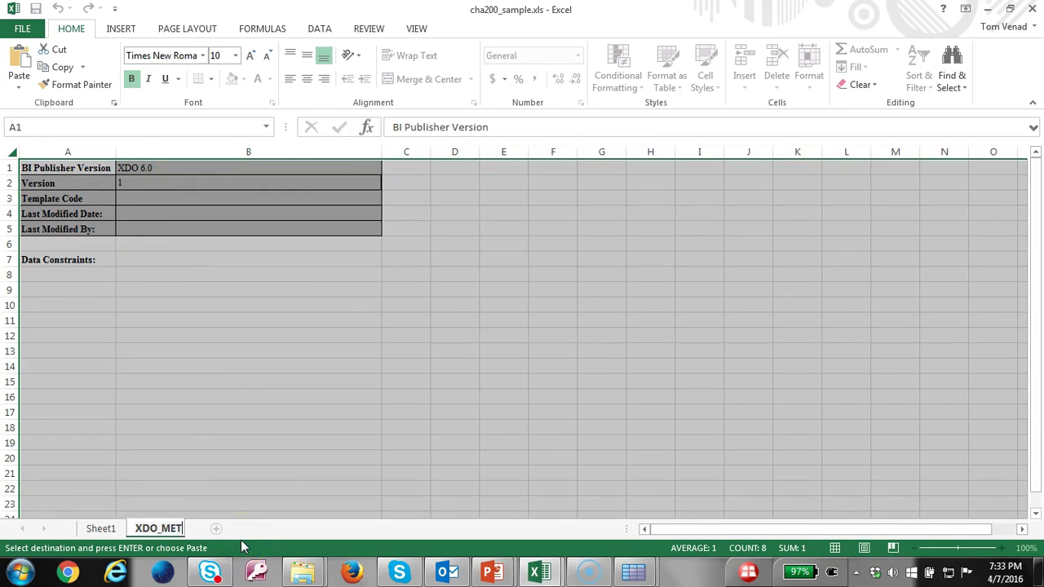
type("ADATA")
key("Return")
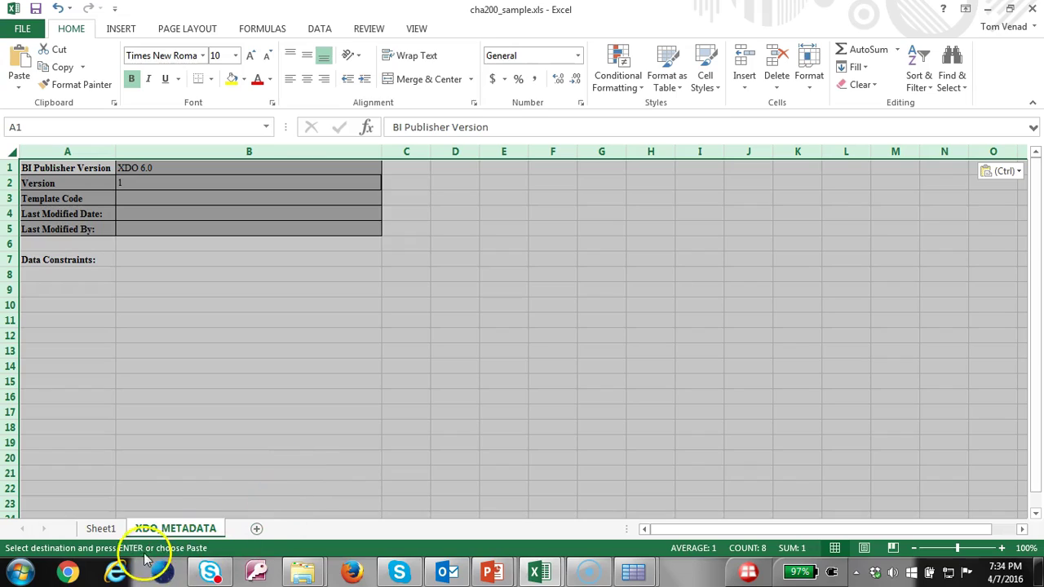
Rename Sheet1 to EMPLOYEE_DETAILS
left_click(101, 528)
double_click(101, 529)
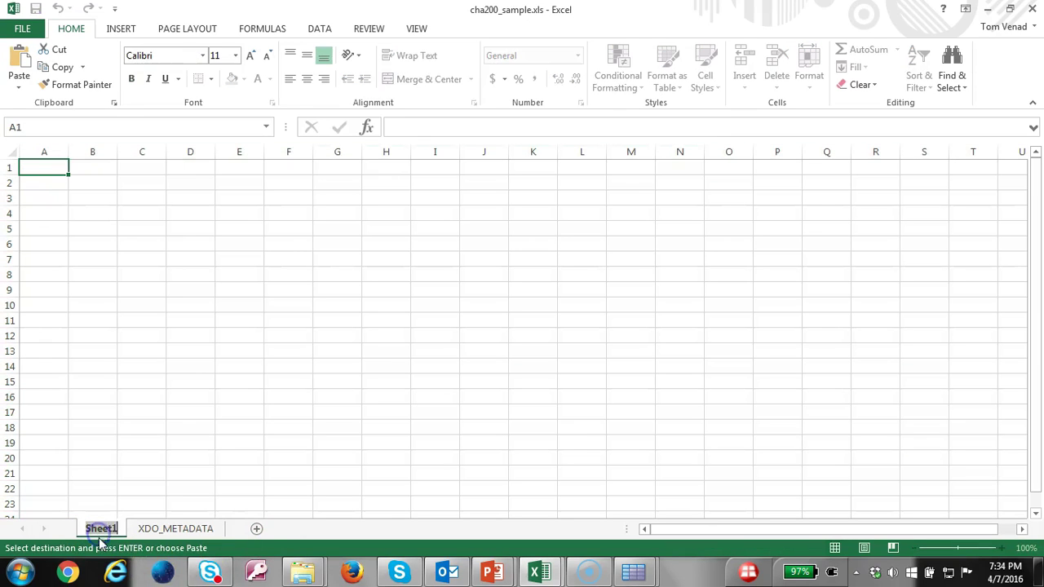
type("EMPLOYEE_DETA")
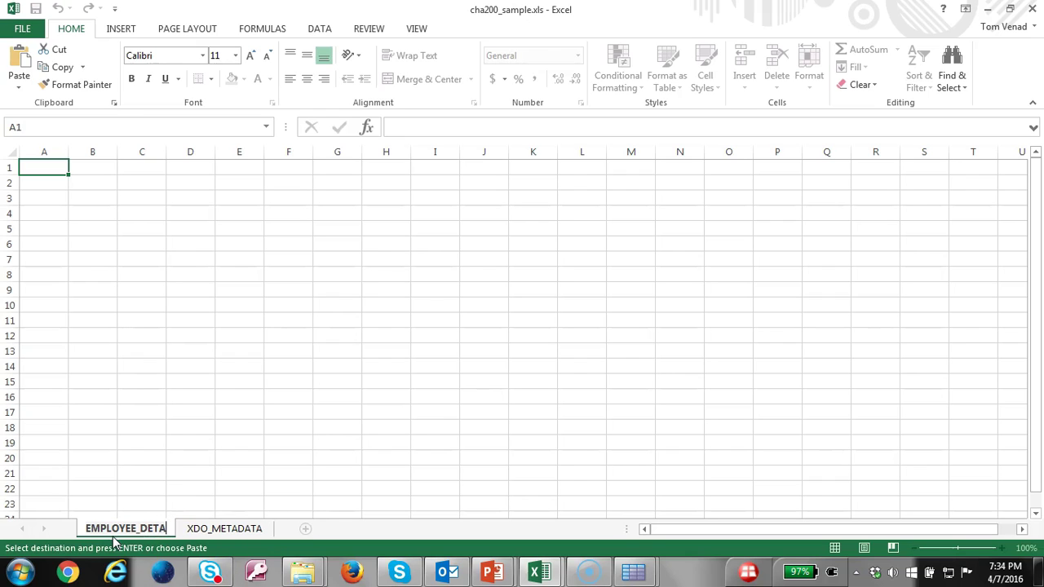
type("ILS")
key("Return")
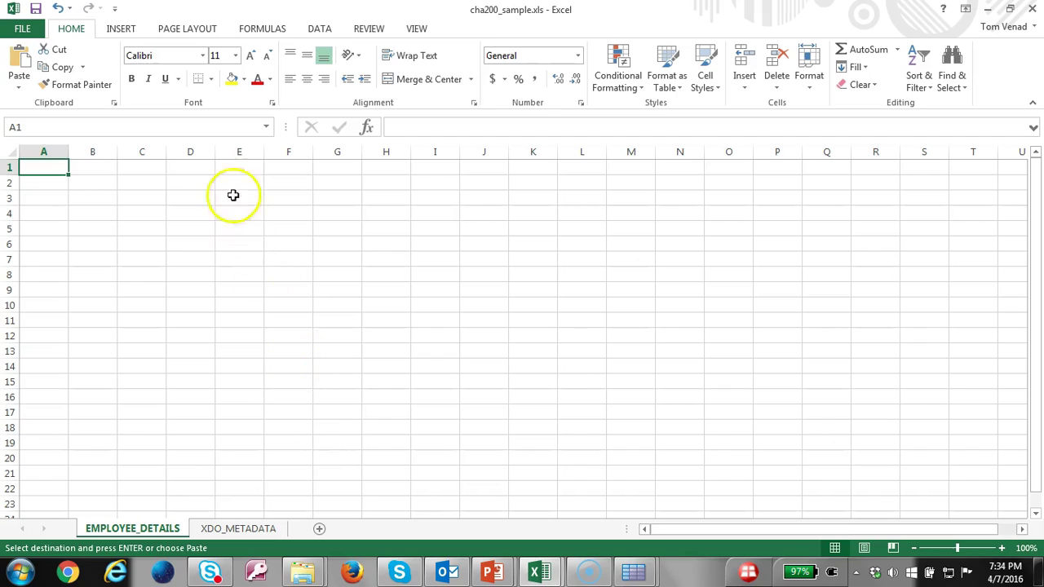
Type the headers starting with Employee Number in A2, widening column A to fit
left_click(237, 183)
left_click(51, 183)
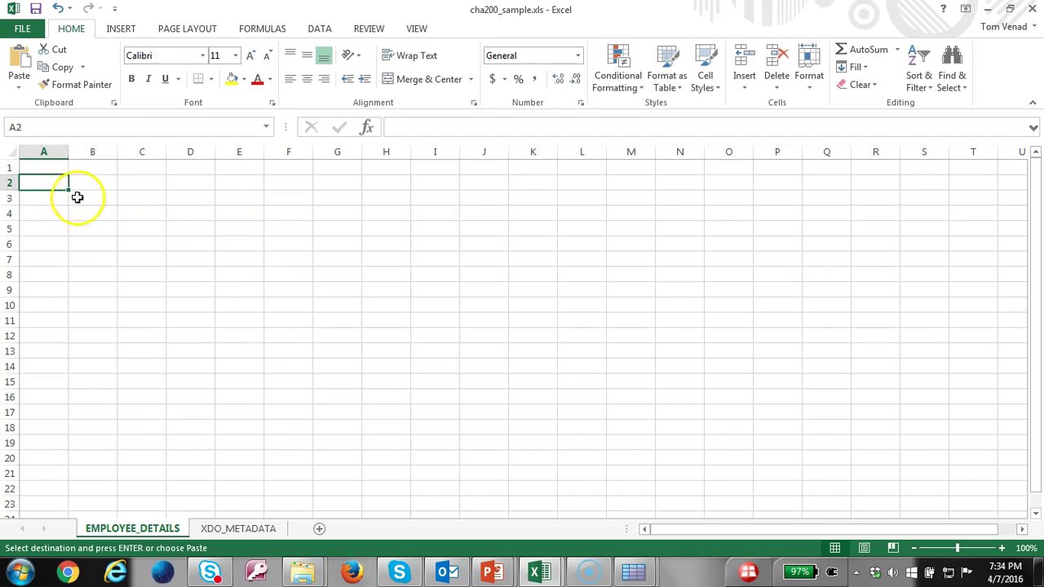
type("e")
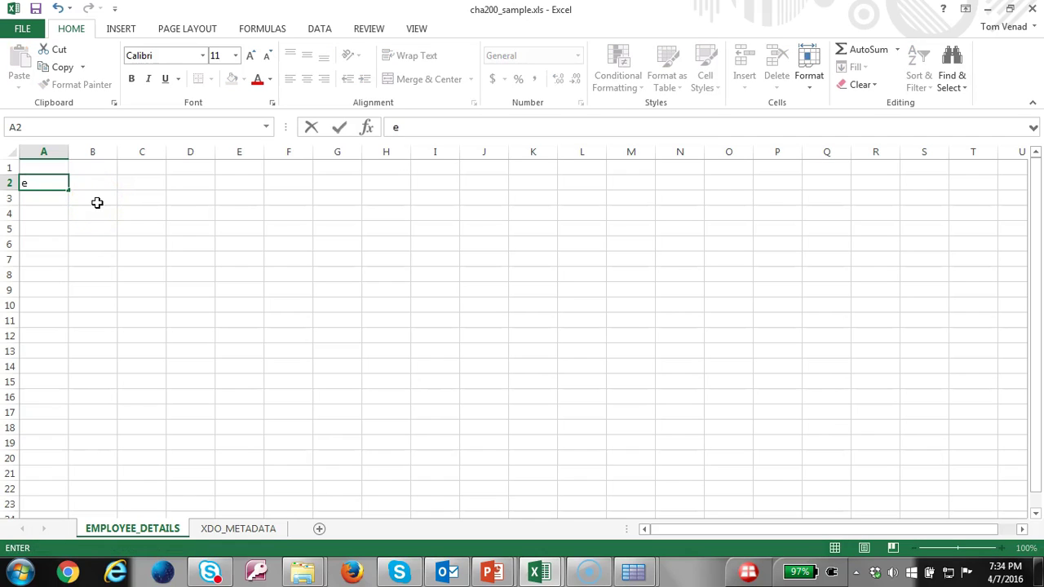
key("Caps_Lock")
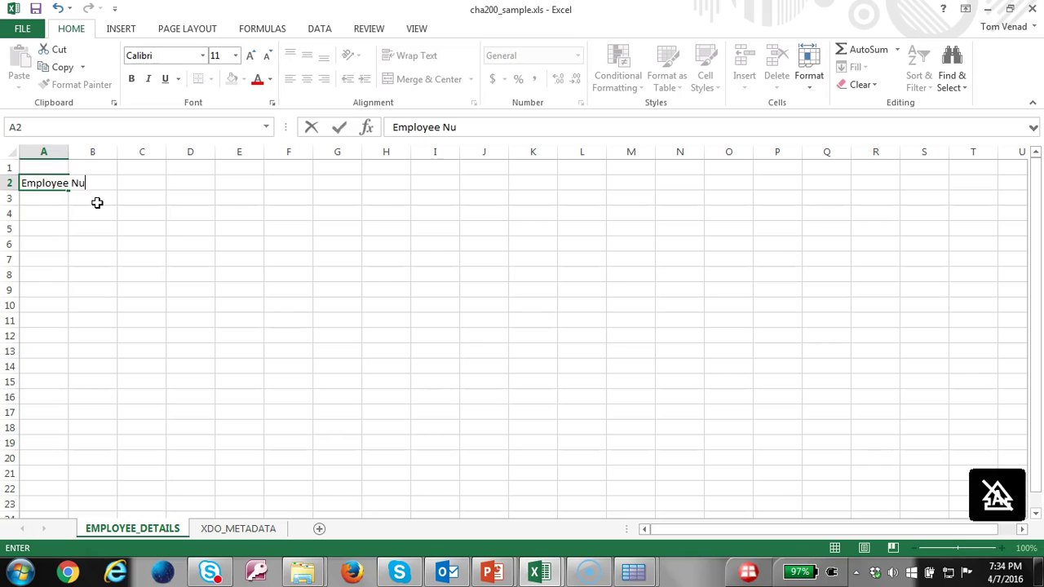
type("mployee Number")
key("Tab")
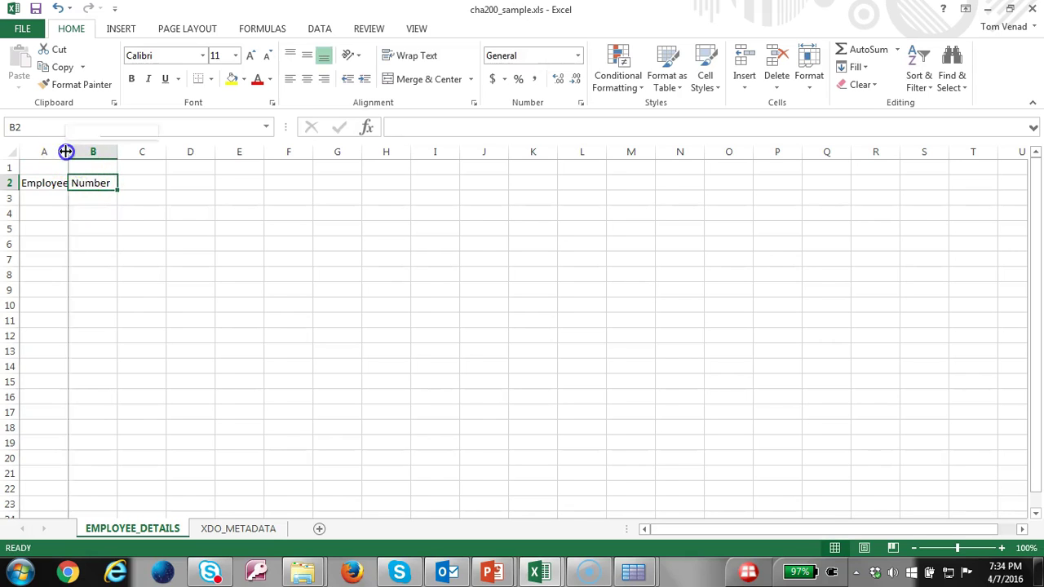
double_click(68, 152)
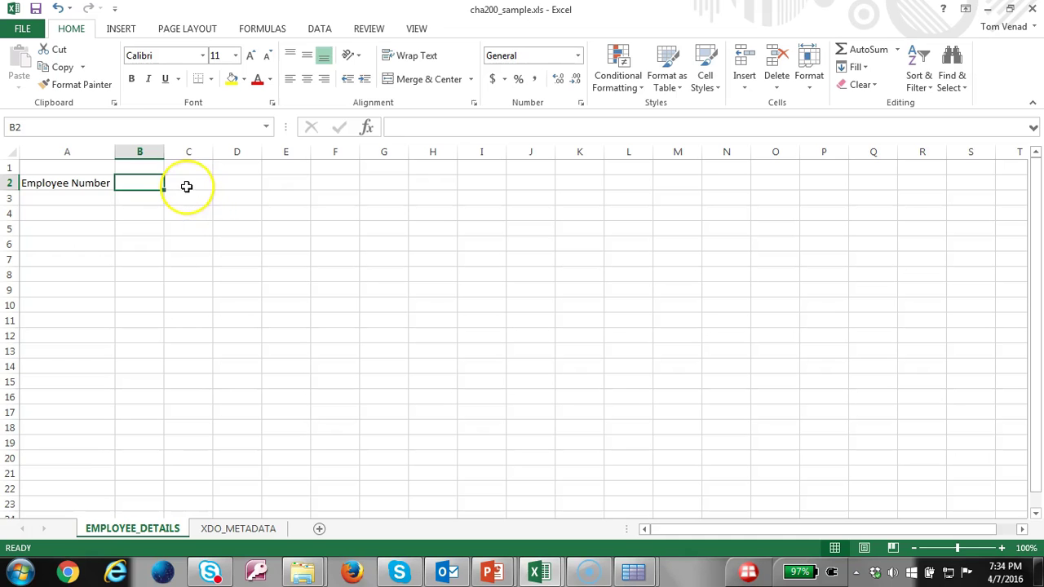
type("Employee Name")
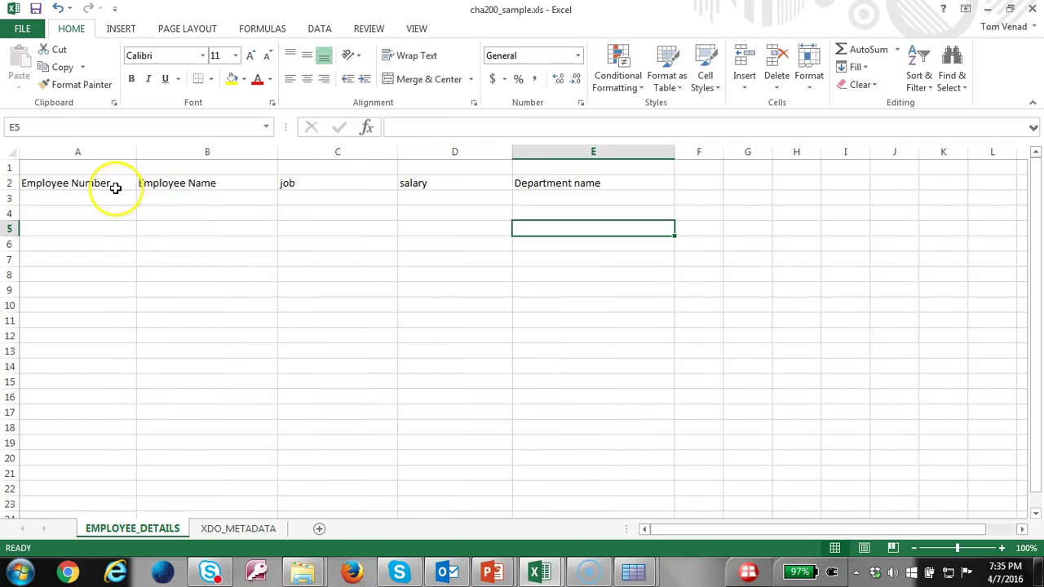
Give header cells A2:E2 a yellow fill and all borders
left_click_drag(111, 186, 592, 182)
left_click(233, 78)
left_click(210, 78)
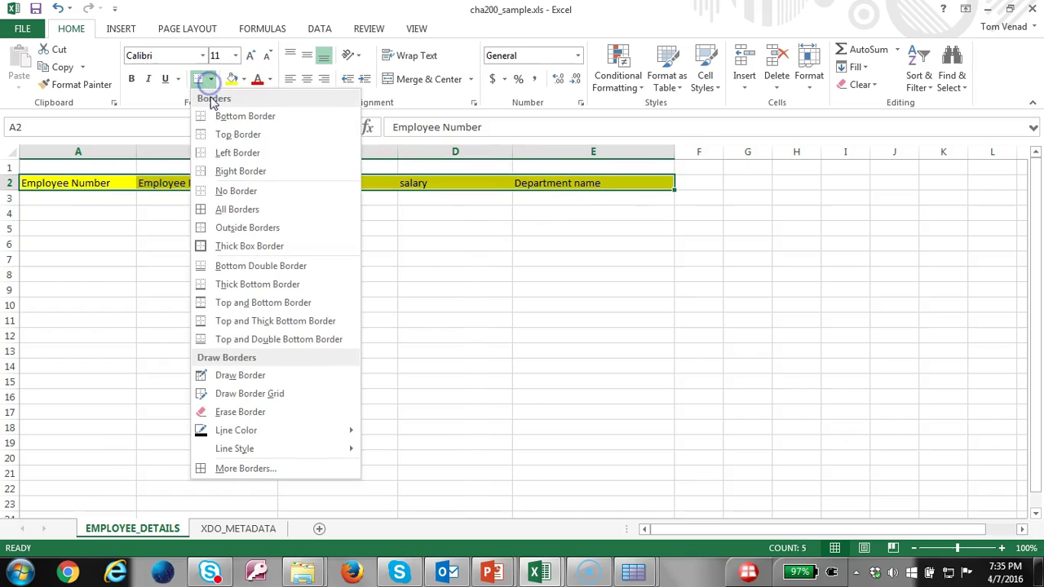
left_click(222, 210)
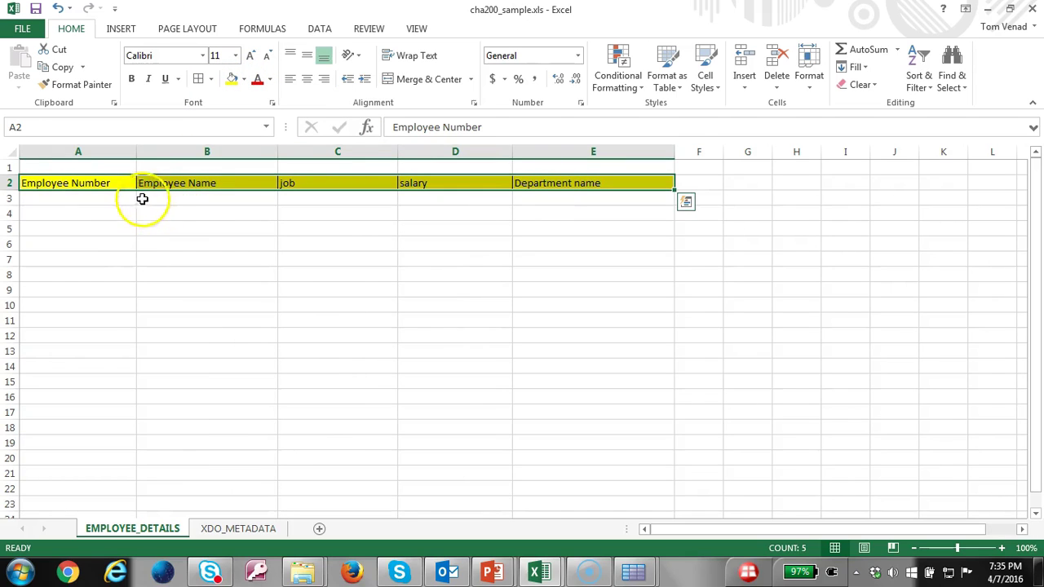
Insert three blank rows above the headers, moving them to row 5
left_click(6, 181)
right_click(6, 181)
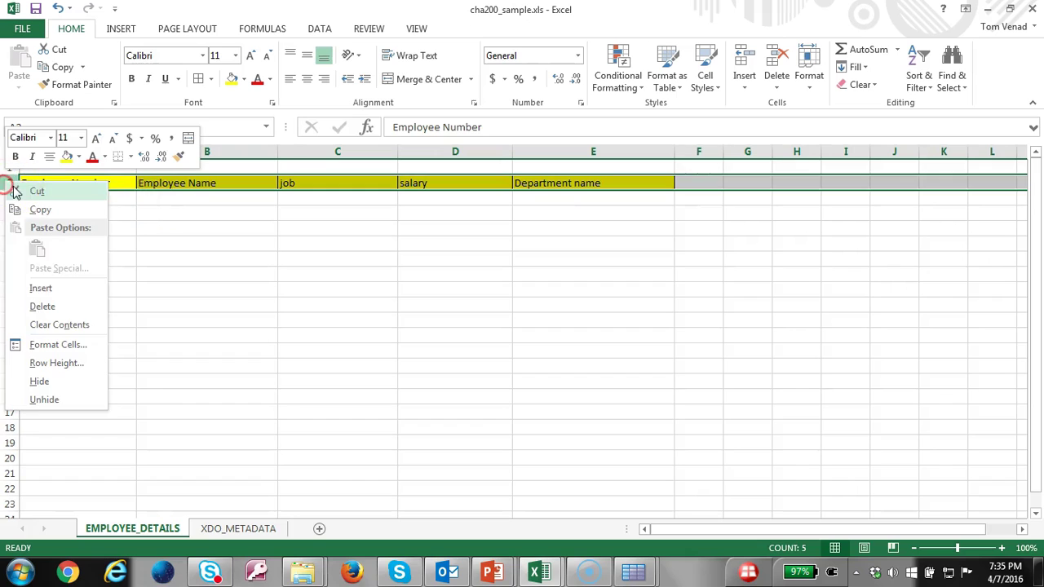
left_click(29, 280)
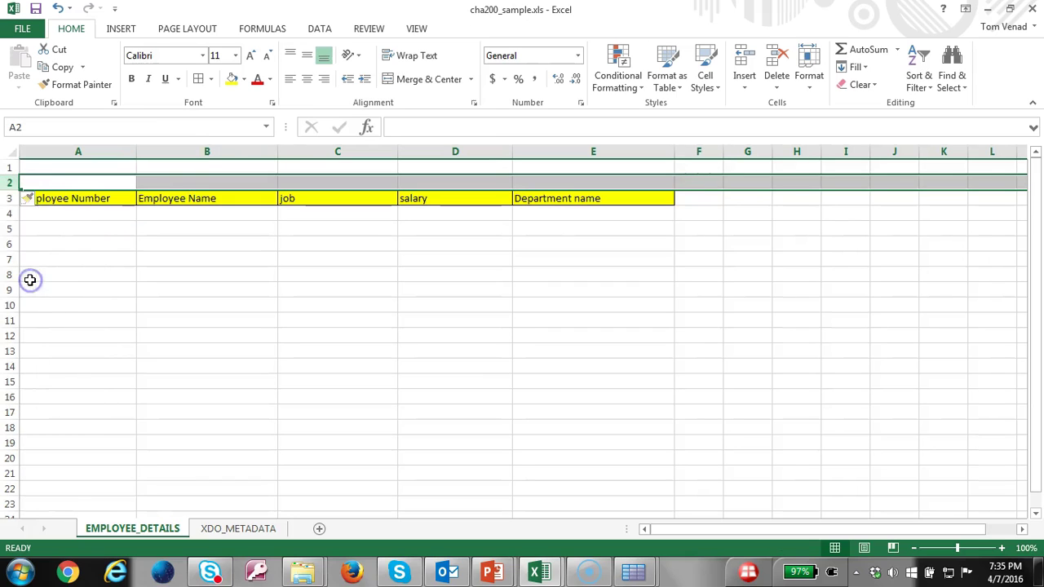
left_click_drag(10, 168, 9, 183)
right_click(8, 184)
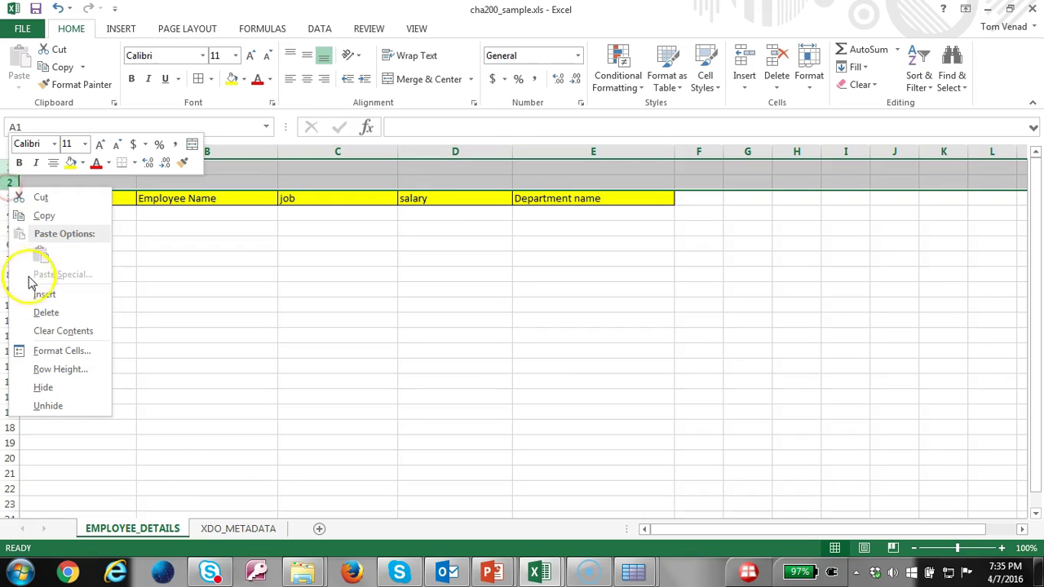
left_click(44, 293)
left_click(330, 169)
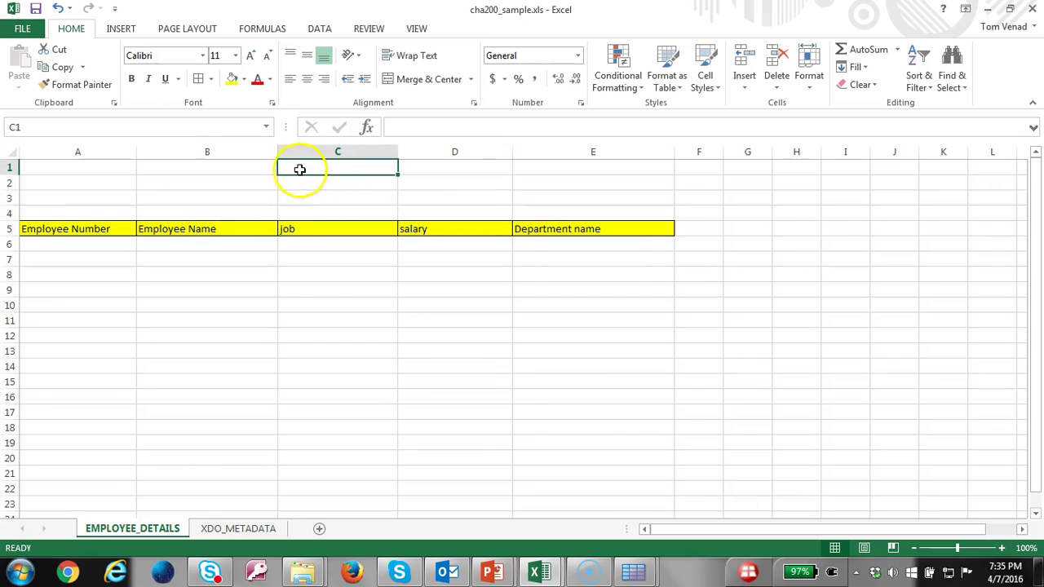
left_click_drag(261, 167, 553, 167)
Merge and center B1:E1 with the title 'Employee Details report'
right_click(553, 167)
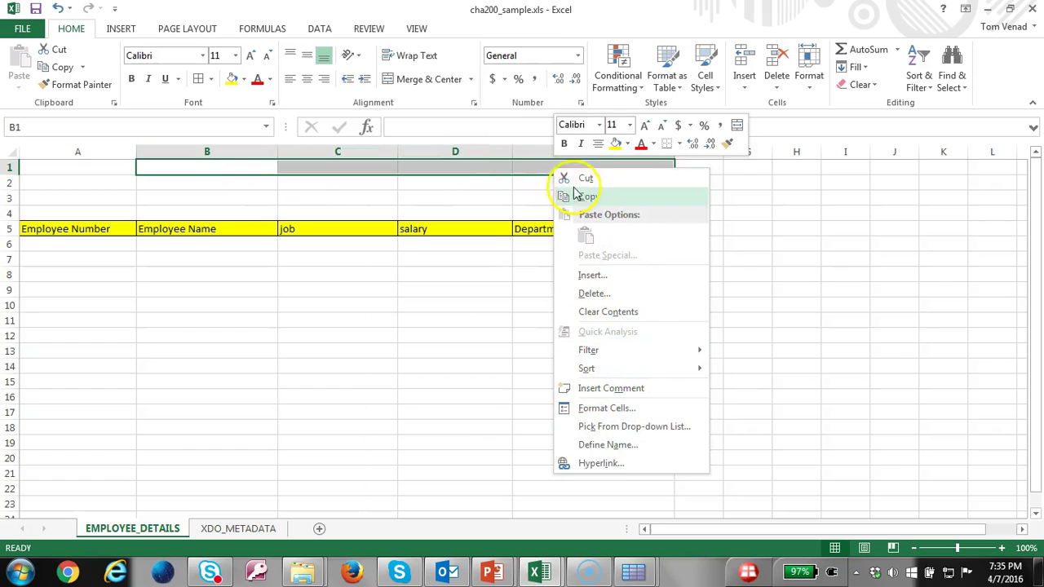
left_click(417, 84)
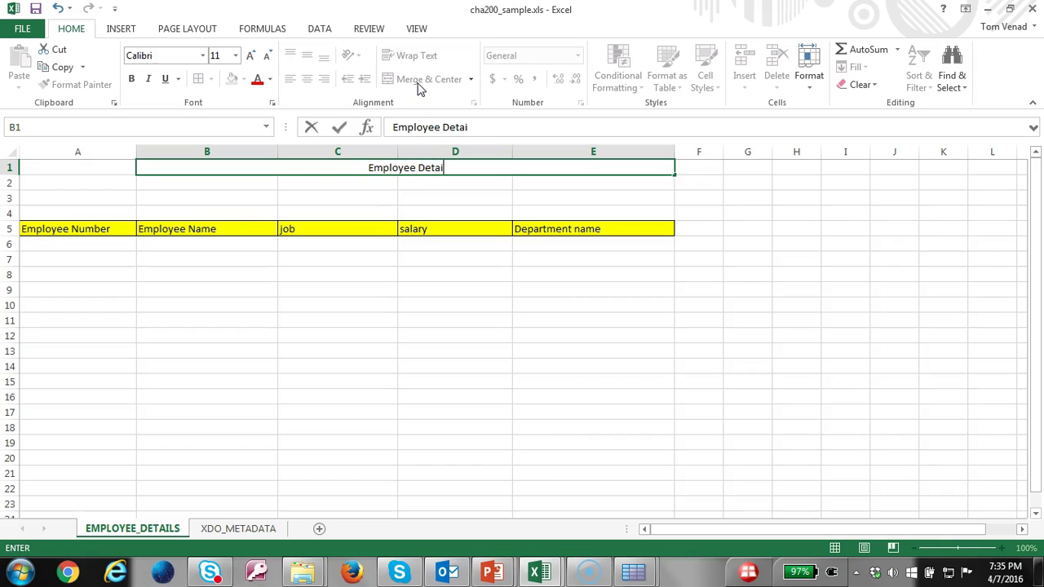
type("t")
key("Return")
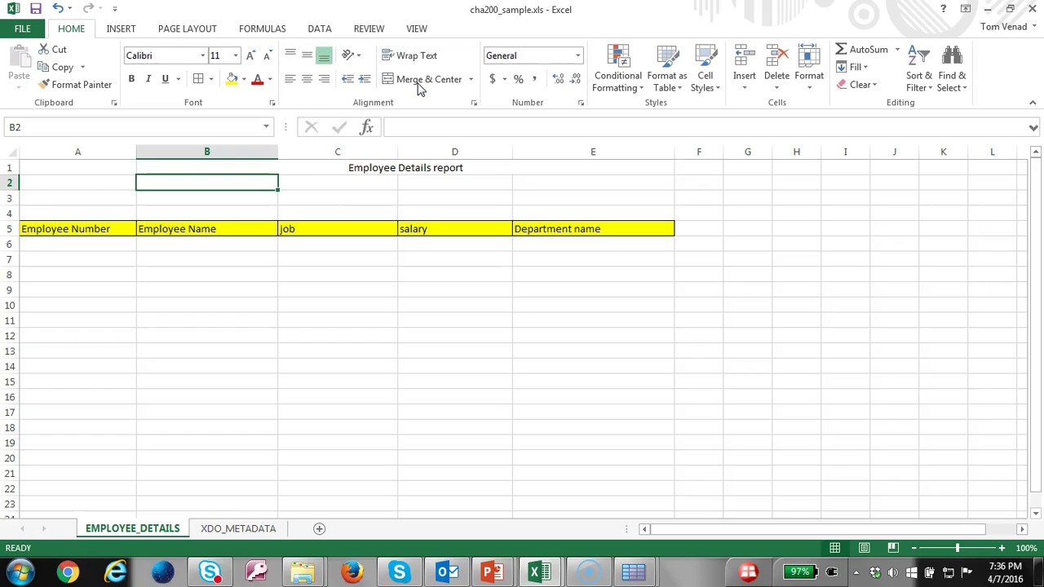
Add the 'Parameters' label in A2 and select row 4 for more label rows
key("Left")
type("Par")
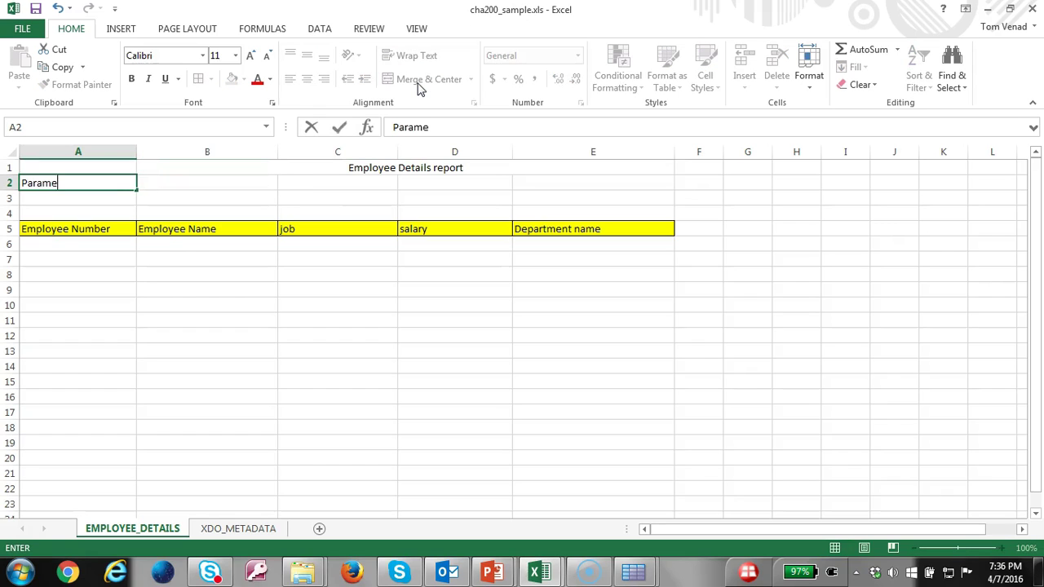
key("Return")
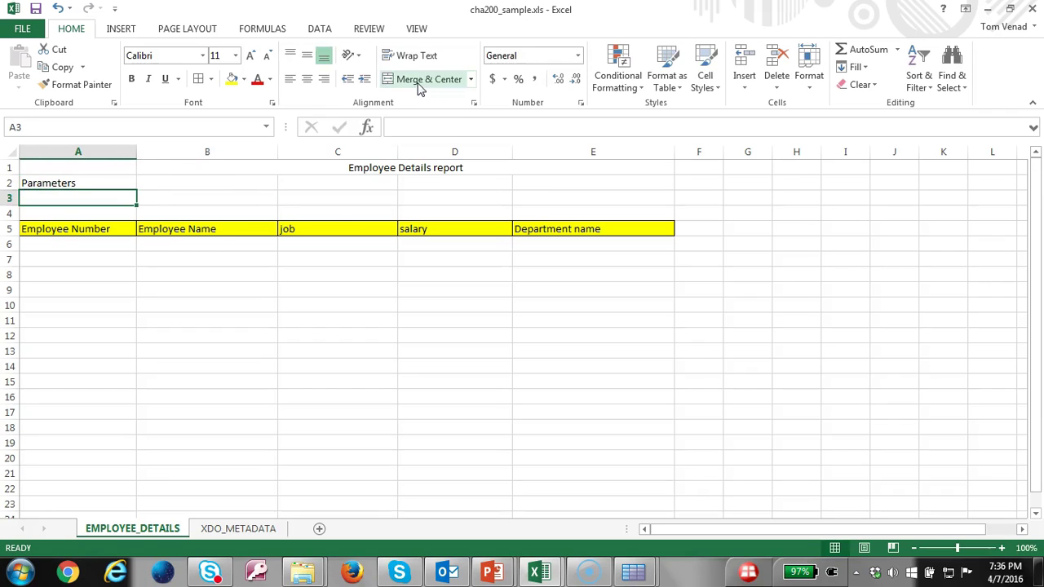
left_click(9, 213)
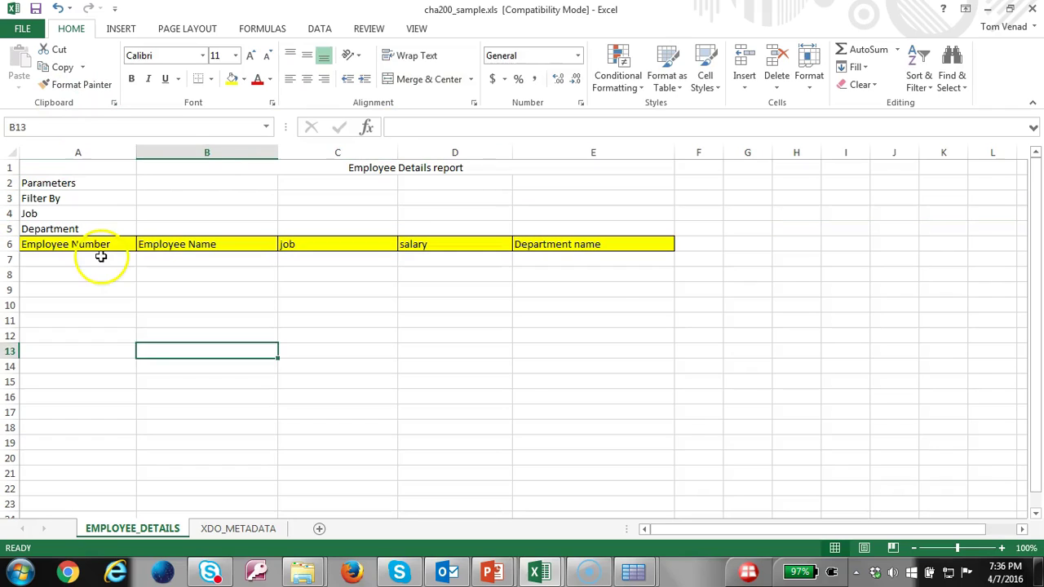
left_click(101, 258)
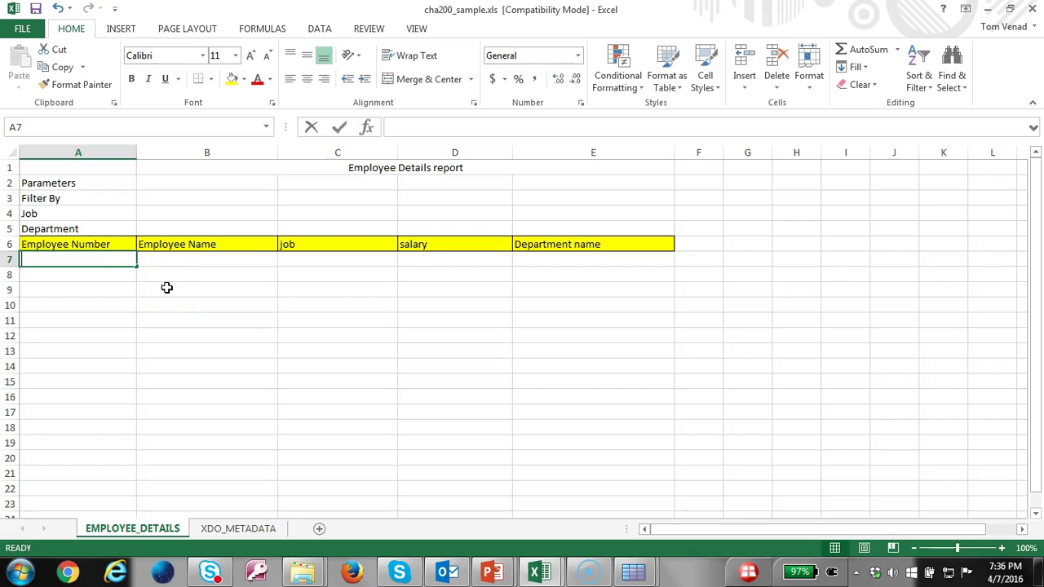
Type 1254, Test Name, Manager, $1000 and MY Dept across cells A7:E7
type("E")
type("1")
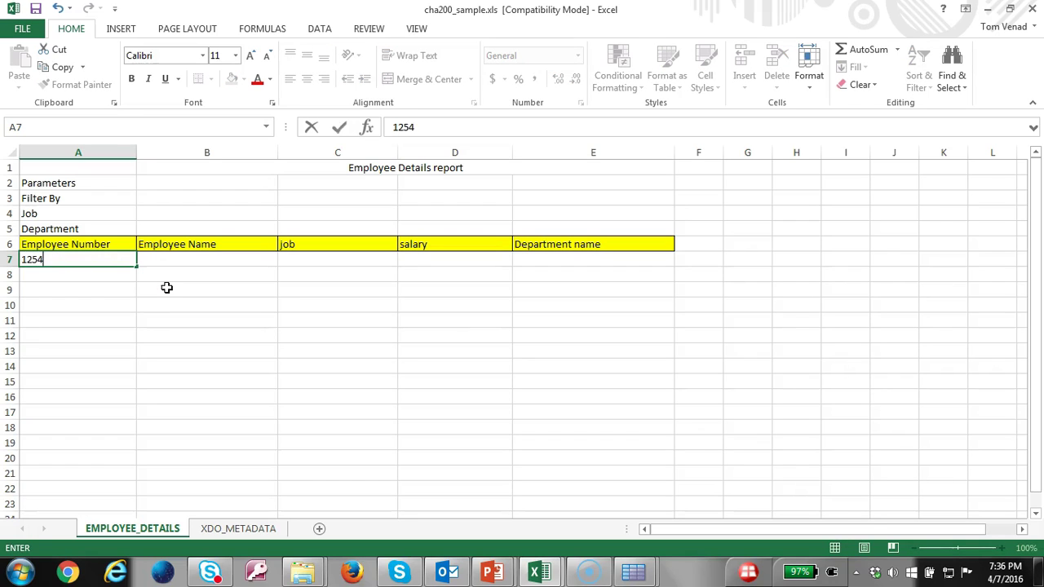
type("254")
key("Tab")
type("Test")
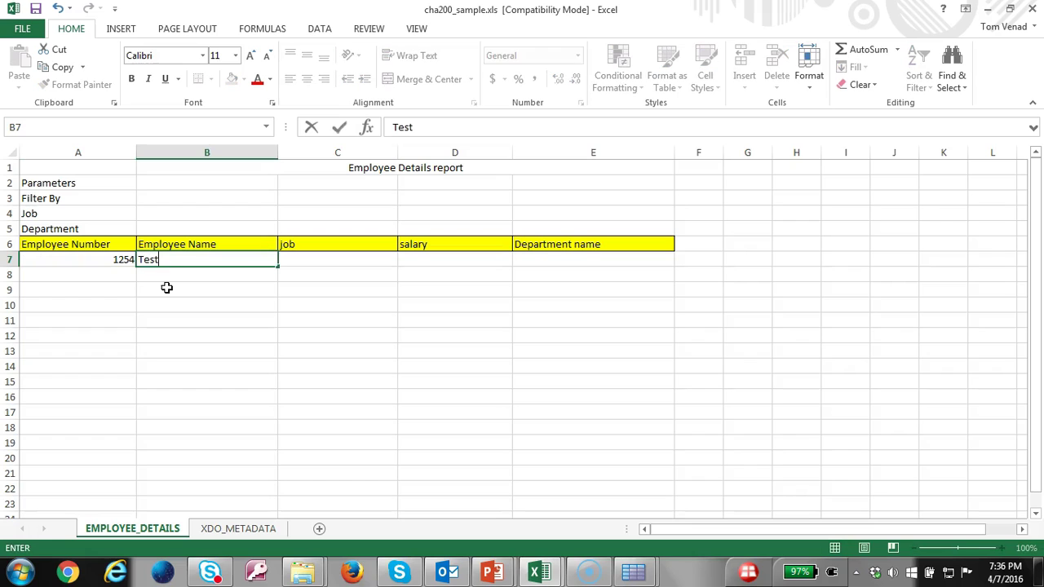
key("Tab")
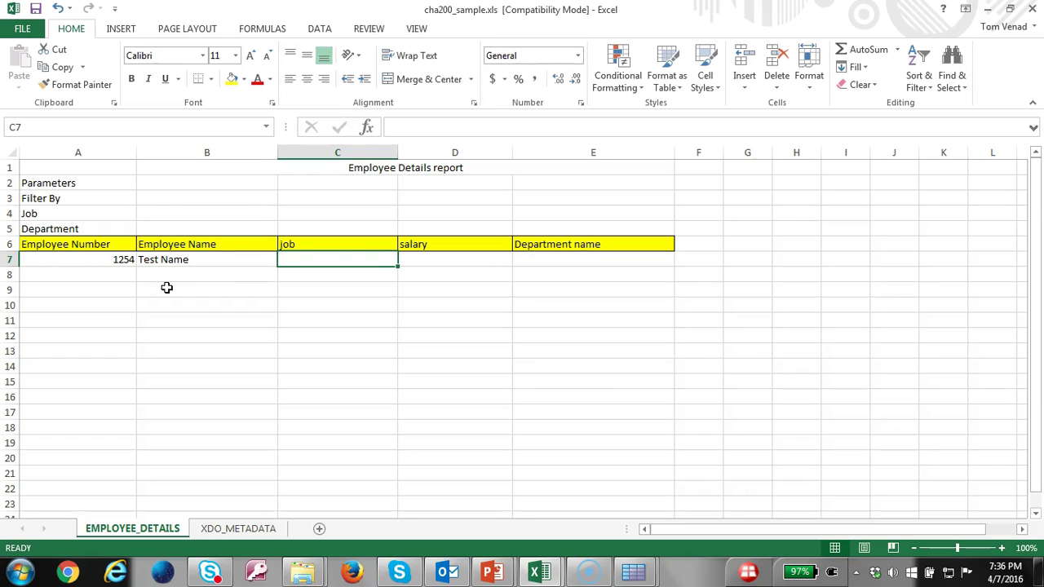
type("S")
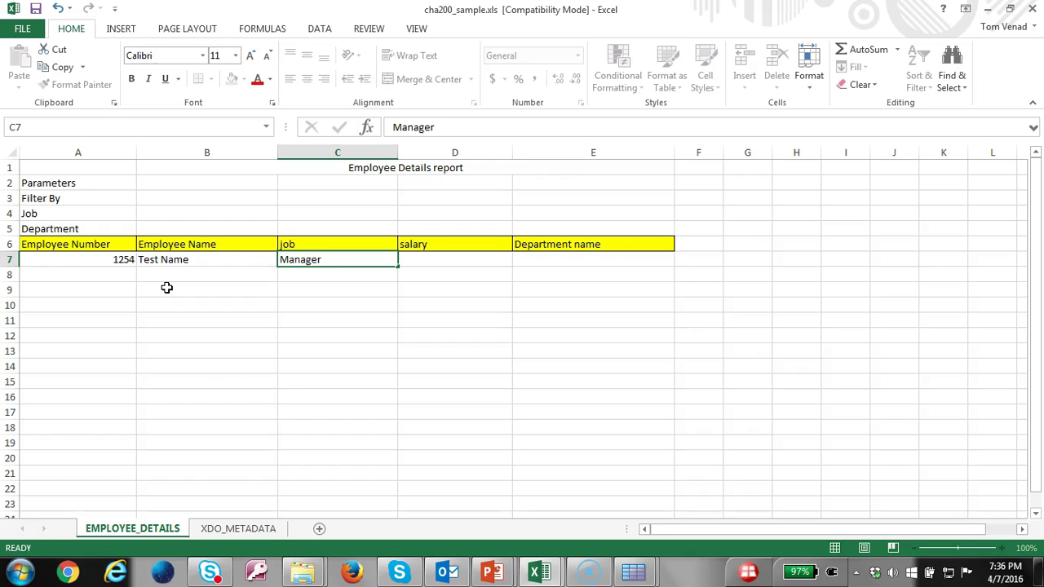
key("Tab")
type("$")
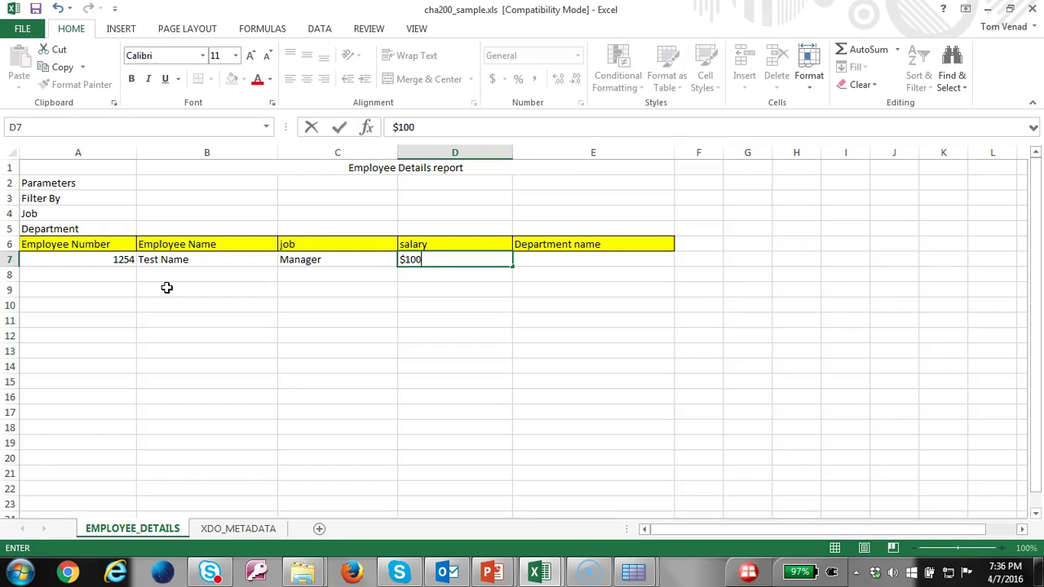
key("Tab")
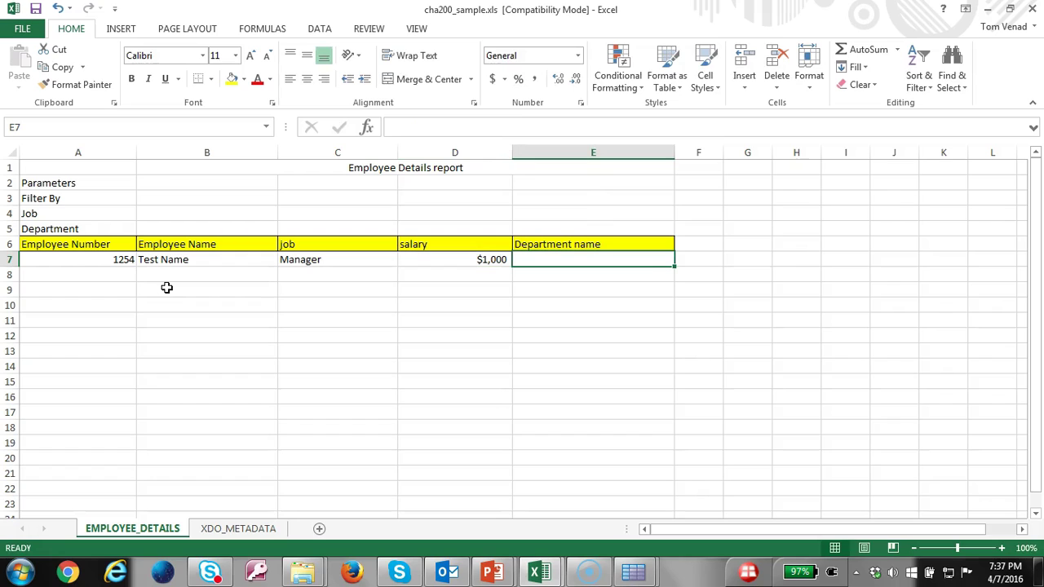
type("MY Dept")
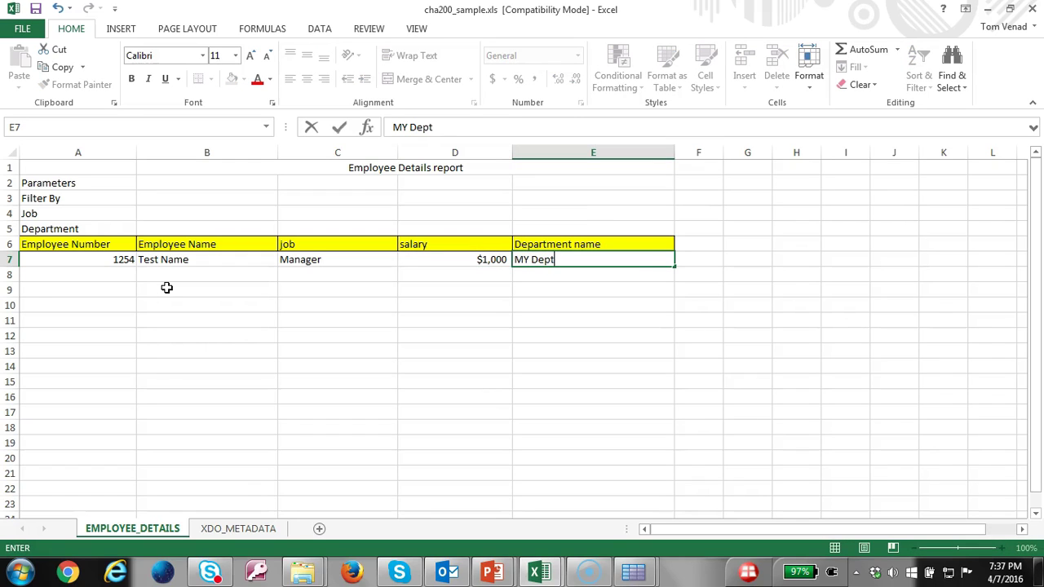
key("Return")
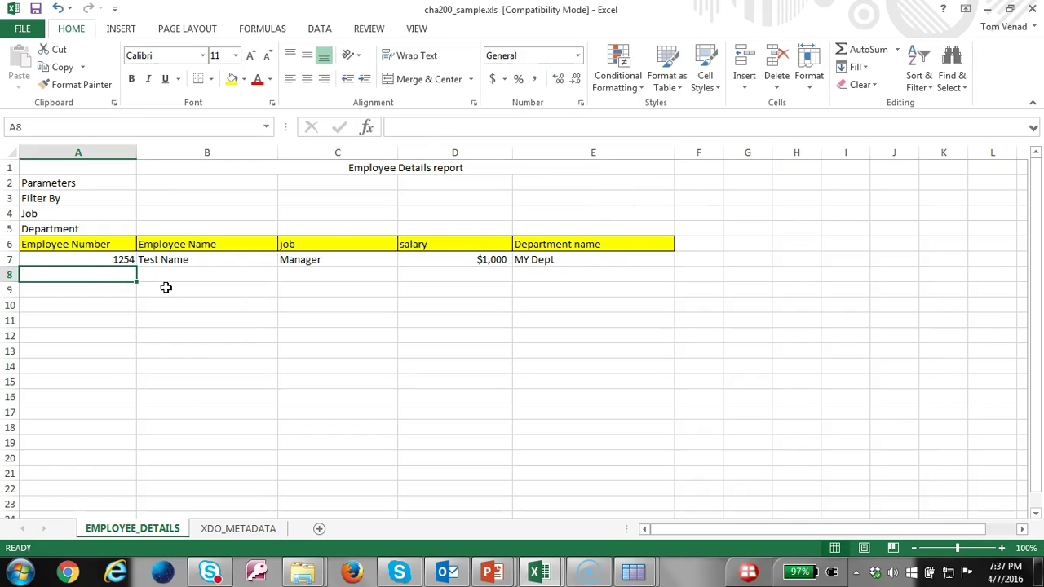
Apply All Borders to the sample employee row A7:E7, starting at the 1254 cell
left_click(106, 262)
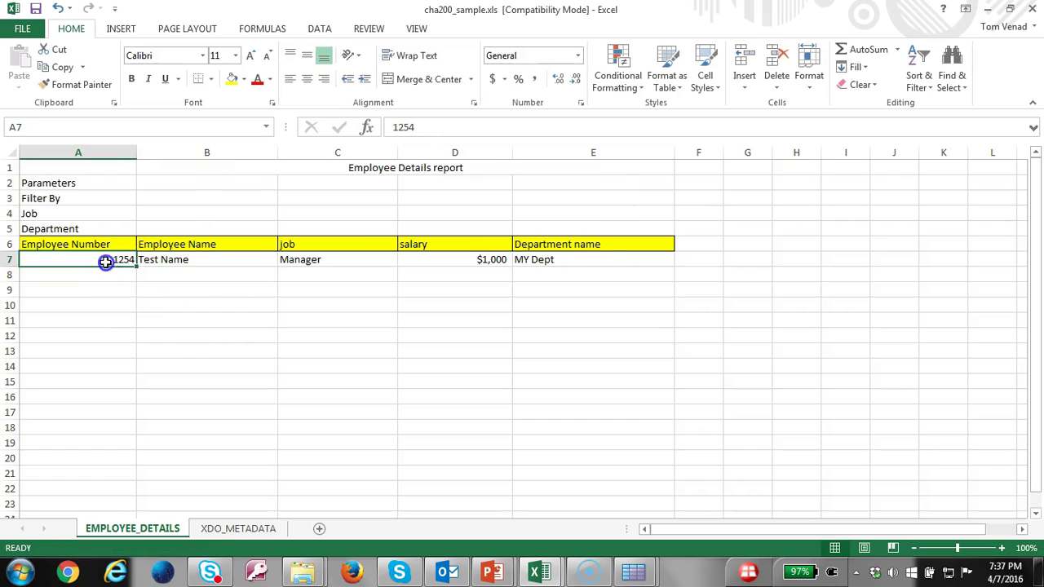
left_click(563, 260, "shift")
left_click(210, 79)
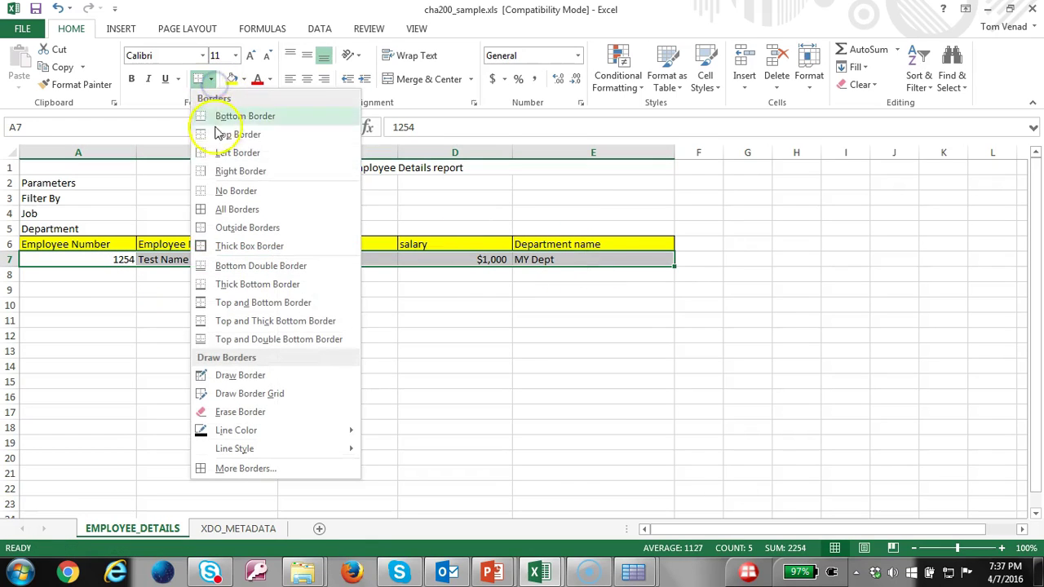
left_click(220, 205)
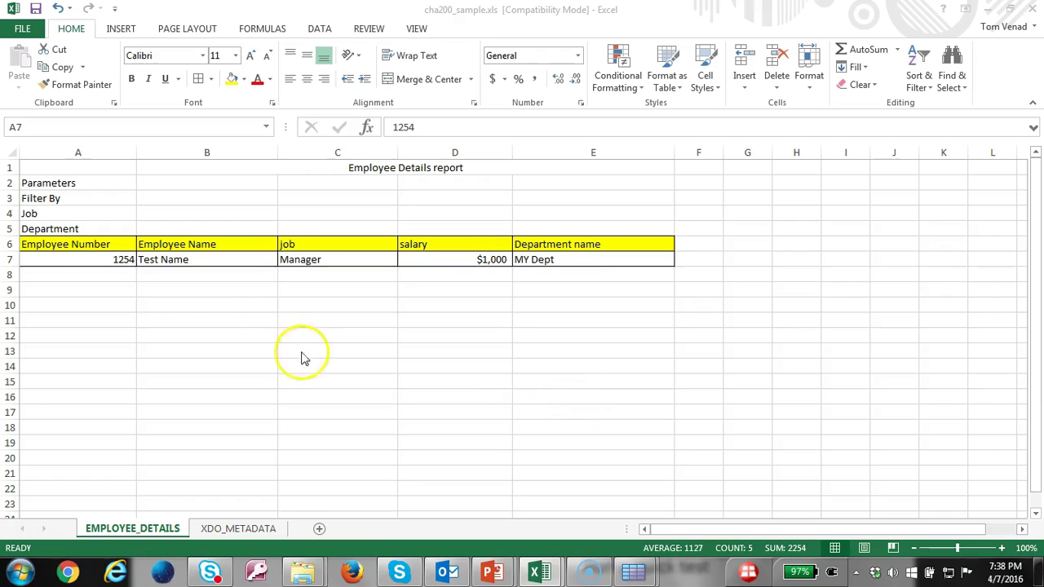
Start a new name for A7, scope it to EMPLOYEE_DETAILS, and replace Employee_Number with XDO_?EMPNO?
left_click(84, 267)
left_click(84, 261)
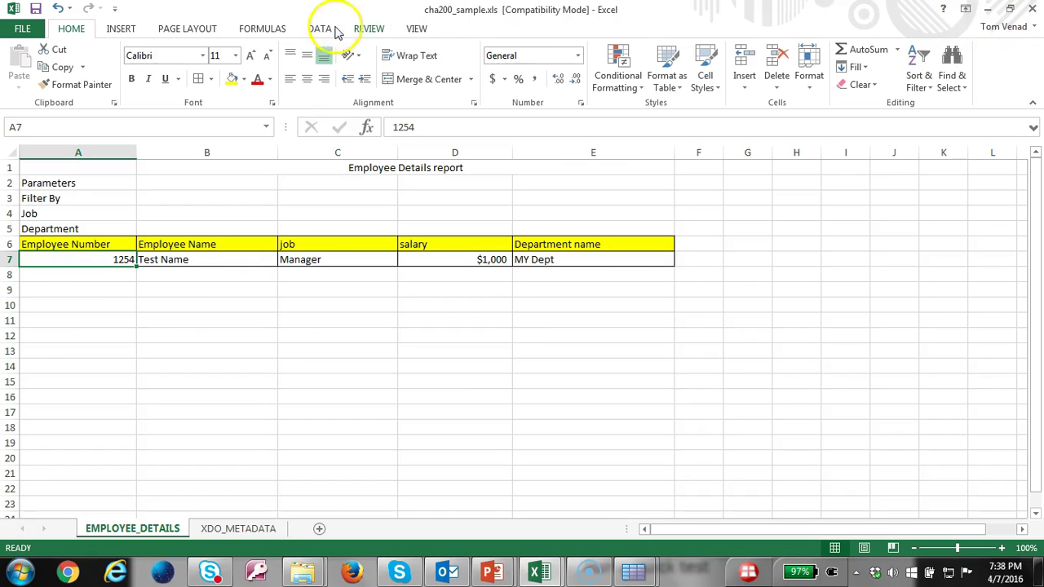
left_click(262, 29)
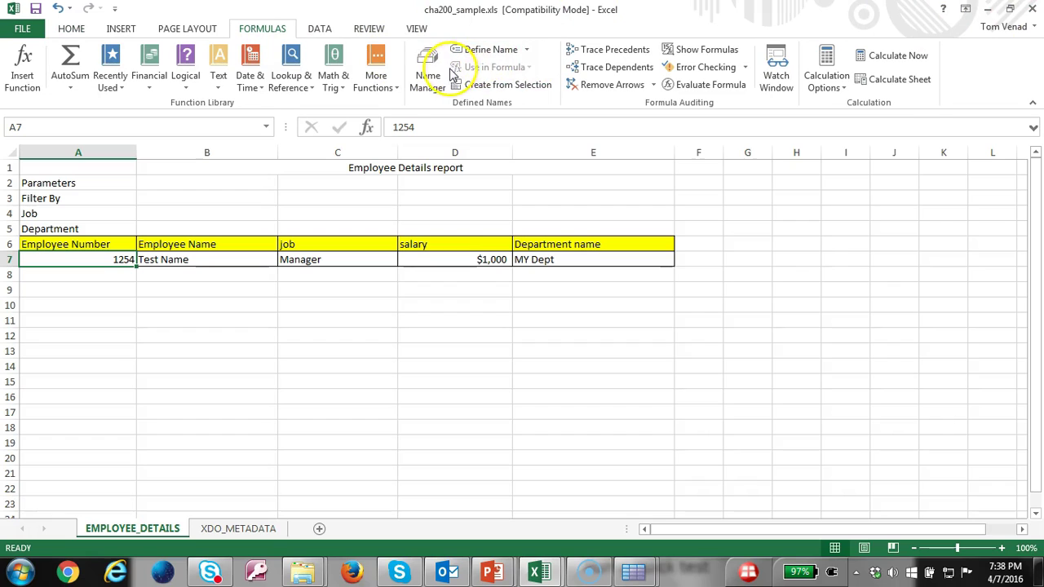
left_click(526, 51)
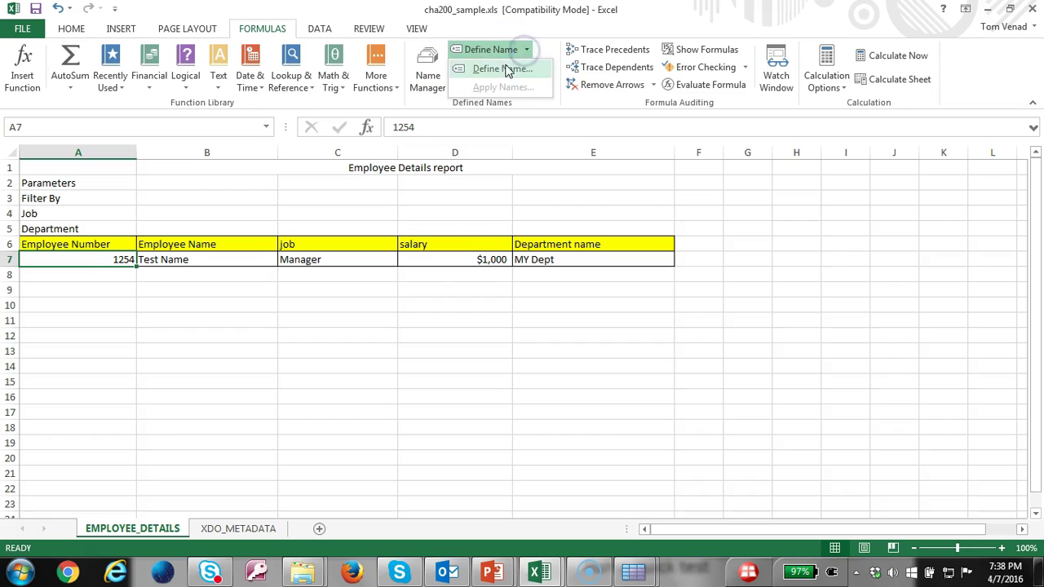
left_click(502, 69)
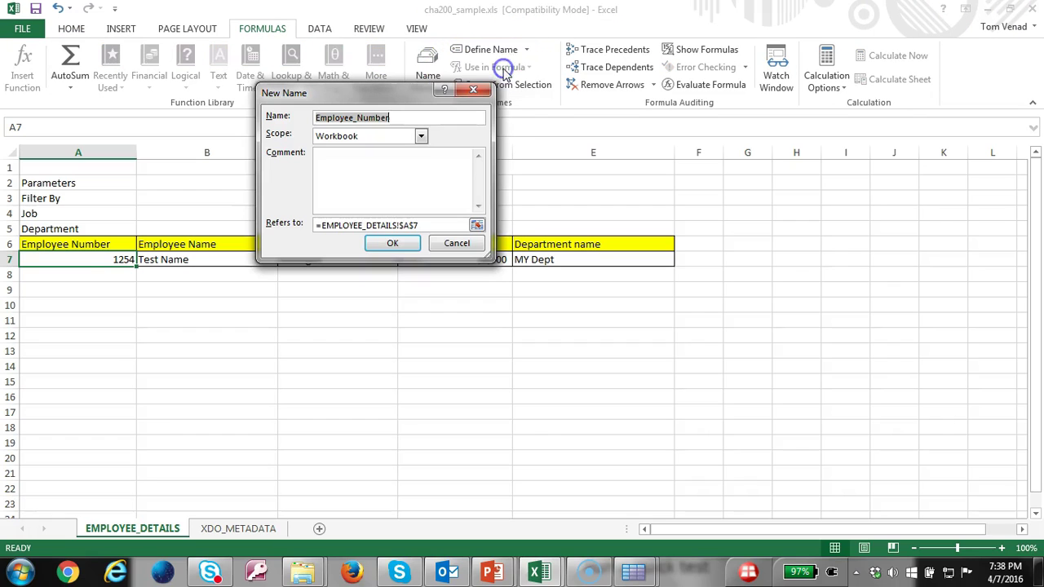
left_click(421, 137)
left_click(400, 162)
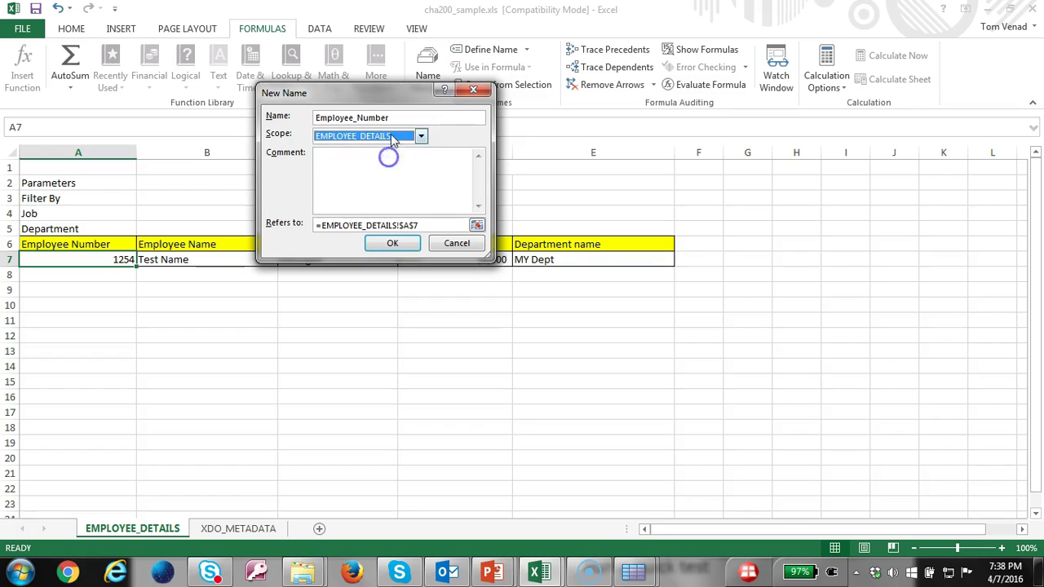
left_click(295, 119)
type("x")
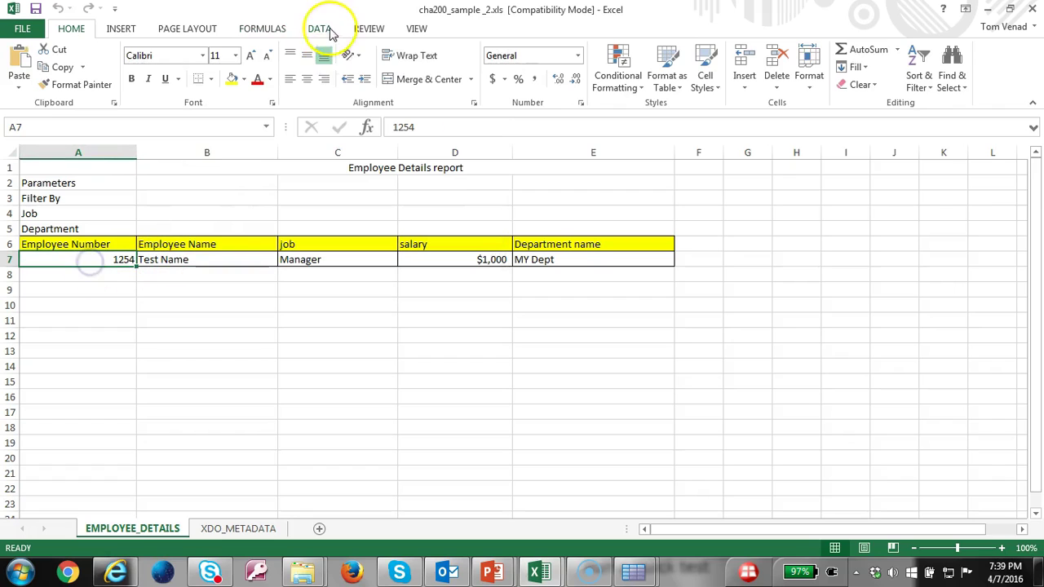
Name cell B7 XDO_?ENAME? with scope limited to the EMPLOYEE_DETAILS sheet
left_click(321, 29)
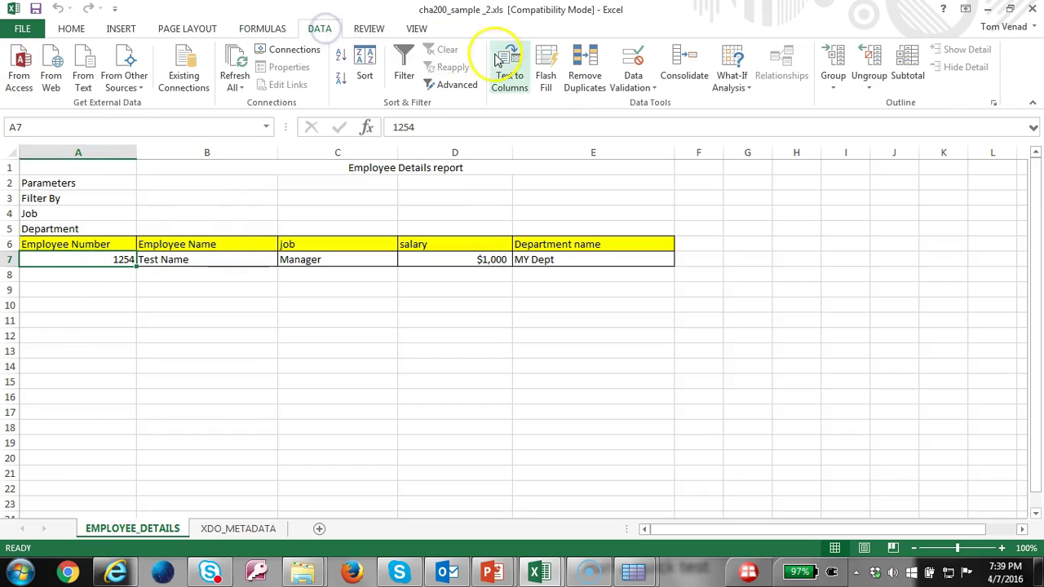
left_click(173, 262)
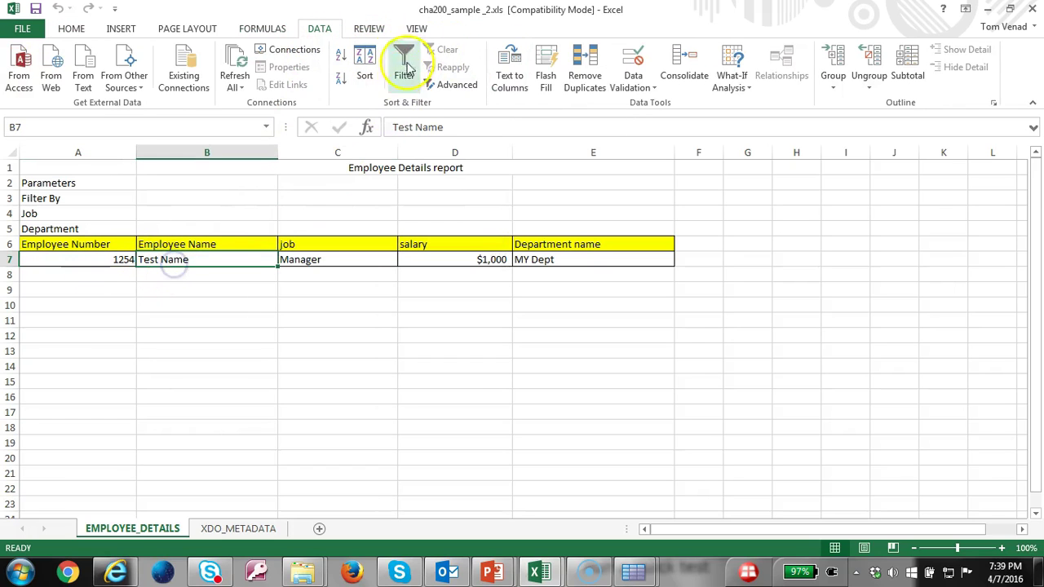
left_click(262, 29)
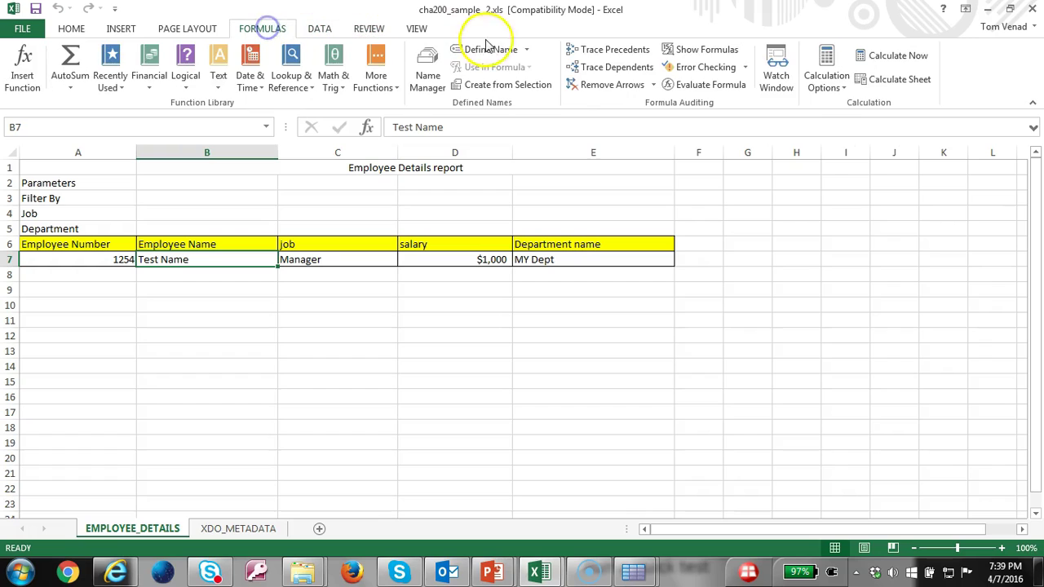
left_click(505, 49)
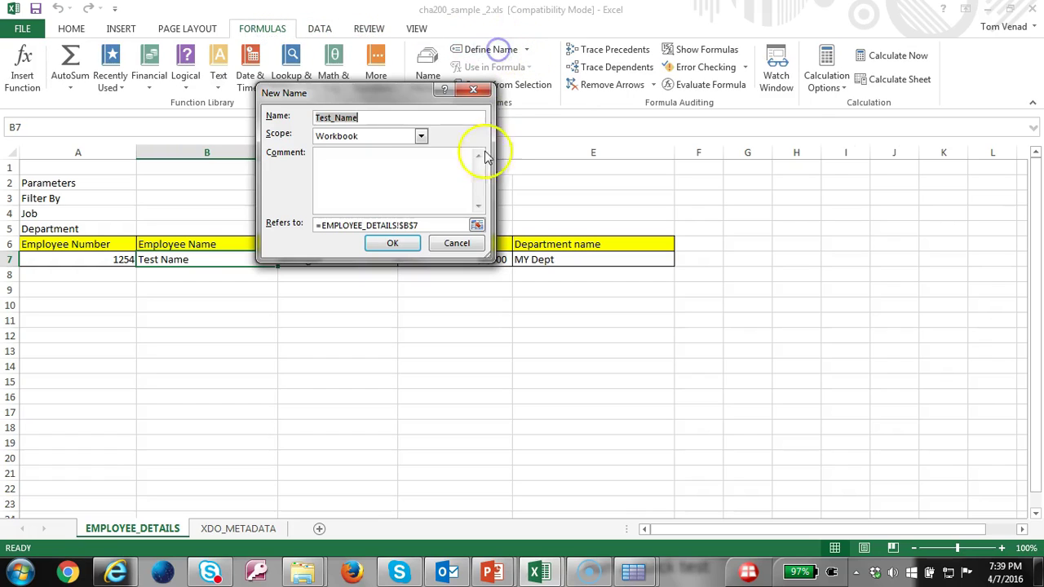
type("XDO_?ENAME?")
left_click(401, 134)
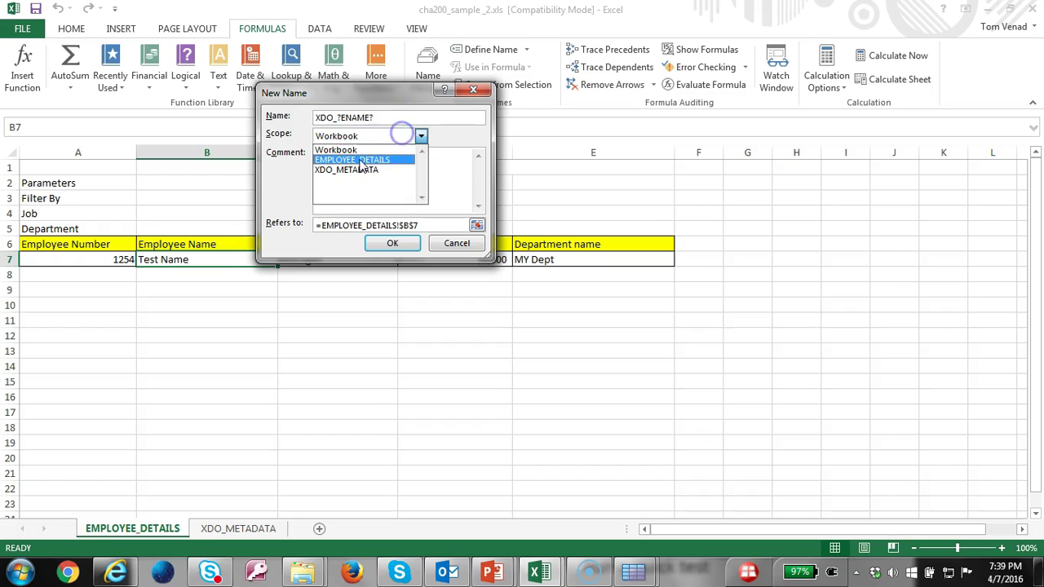
left_click(358, 161)
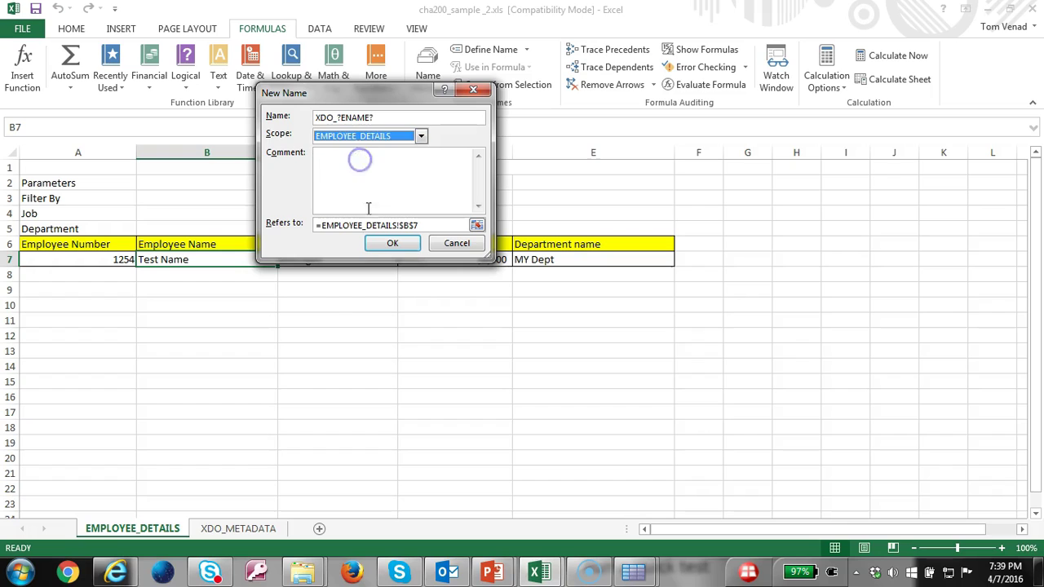
left_click(396, 243)
Check in the Name Box that B7 now carries XDO_?ENAME?, then select C7
left_click(323, 259)
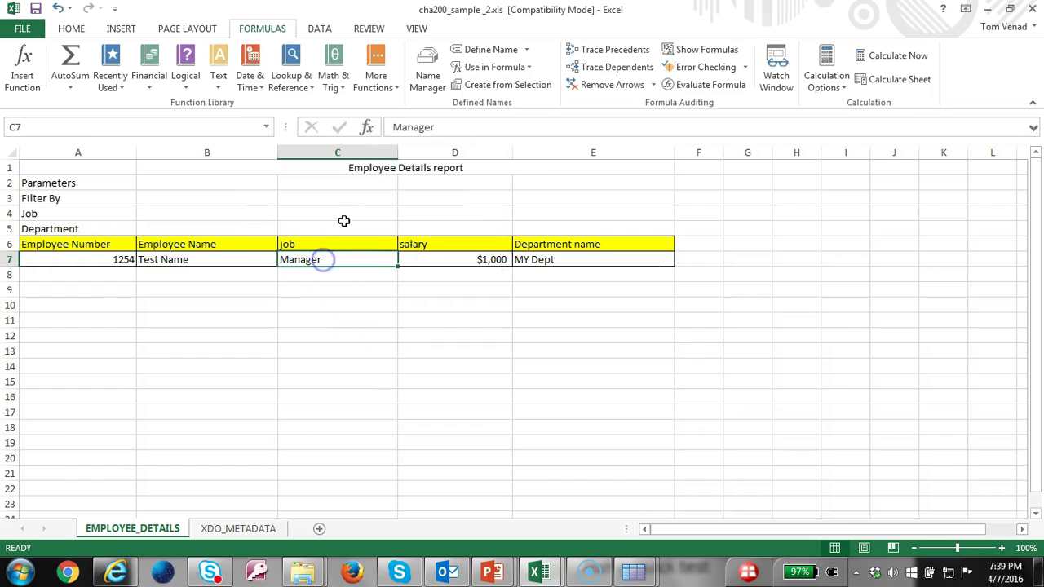
left_click(196, 261)
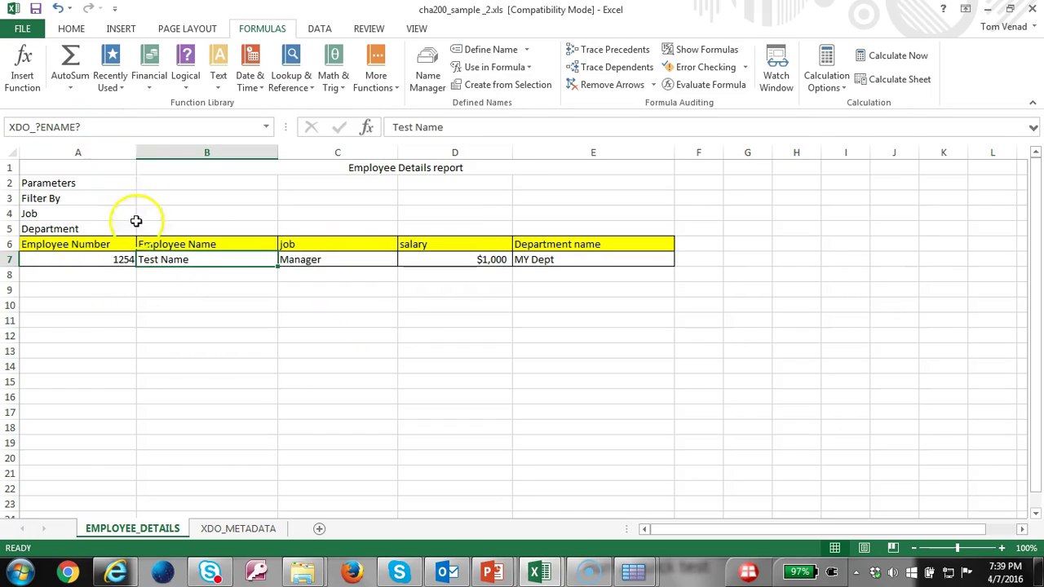
left_click(102, 126)
left_click(323, 257)
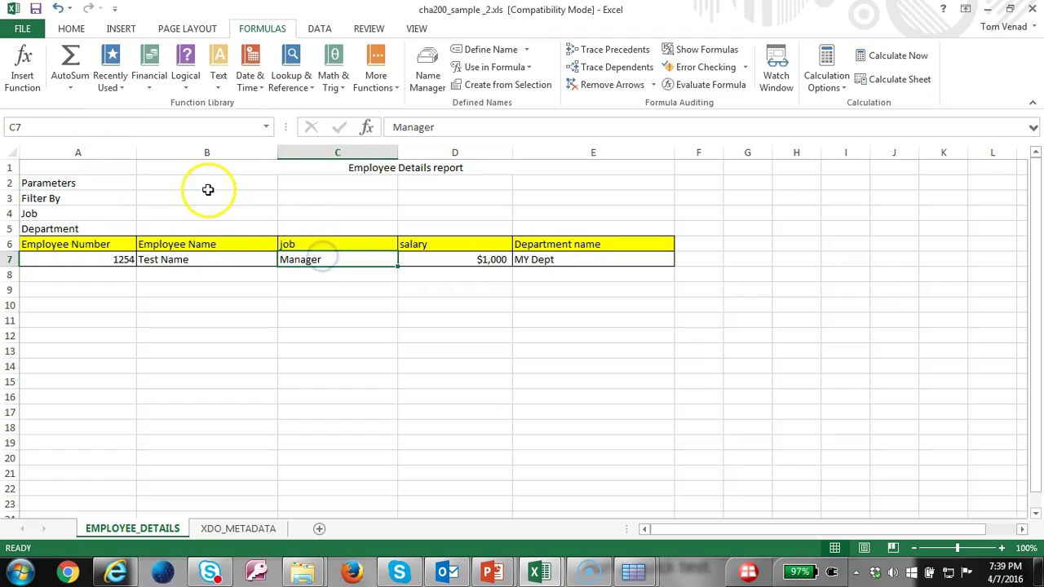
left_click(127, 128)
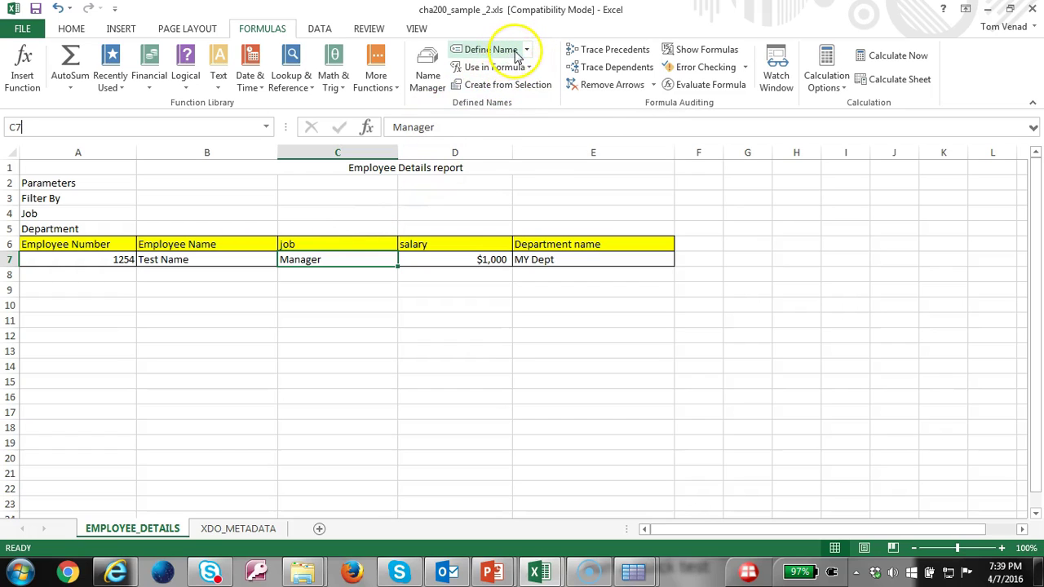
Start a new name for C7 from Name Manager, copying the JOB element from the XML data
left_click(428, 70)
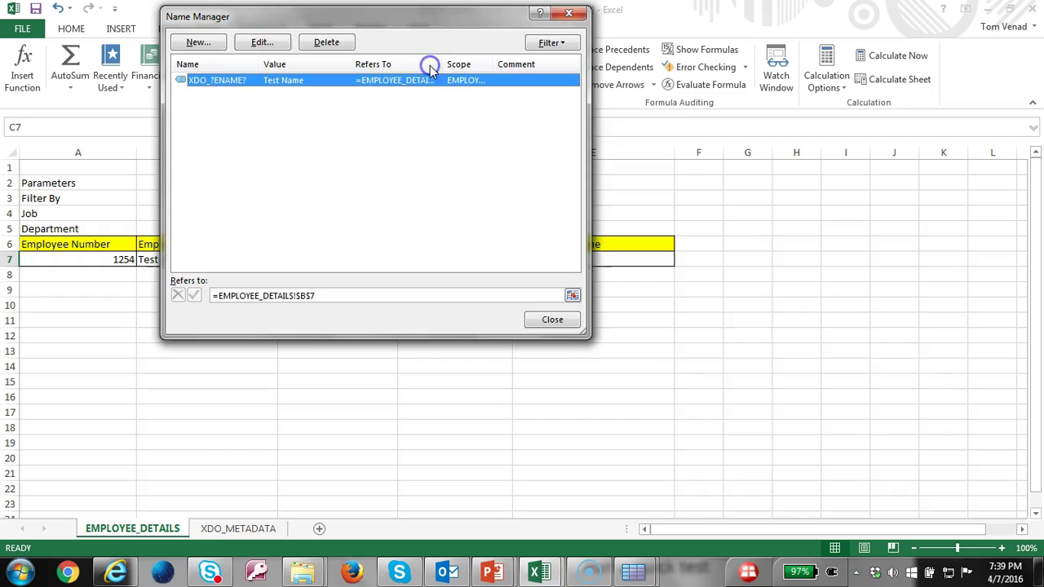
left_click(203, 41)
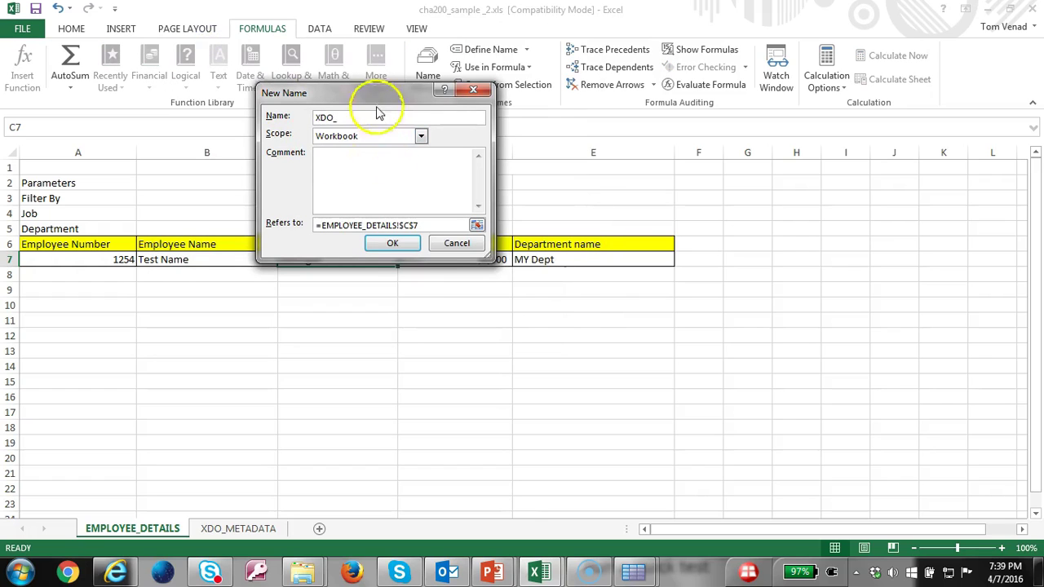
left_click_drag(371, 105, 713, 148)
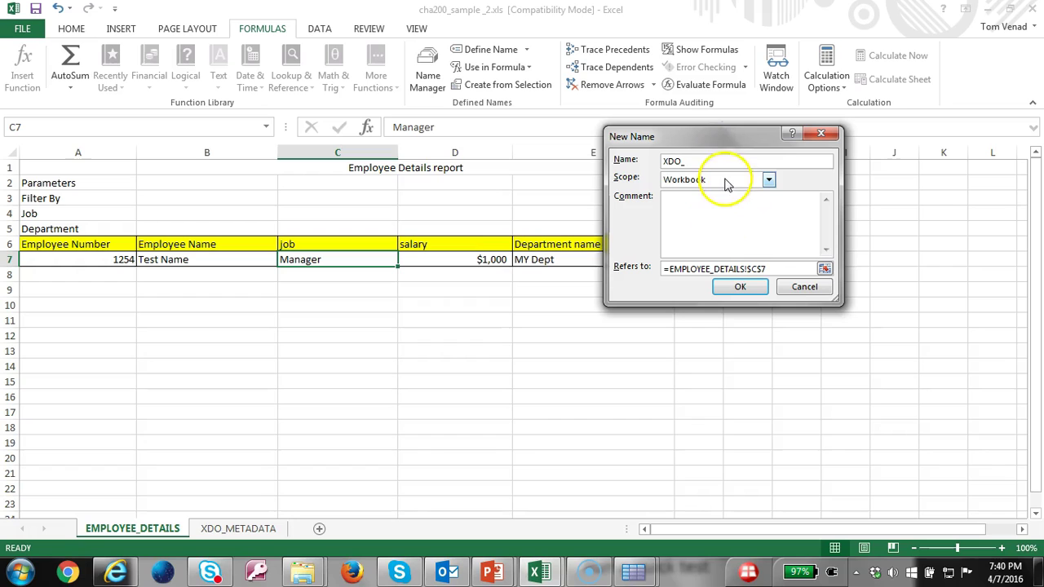
left_click(141, 512)
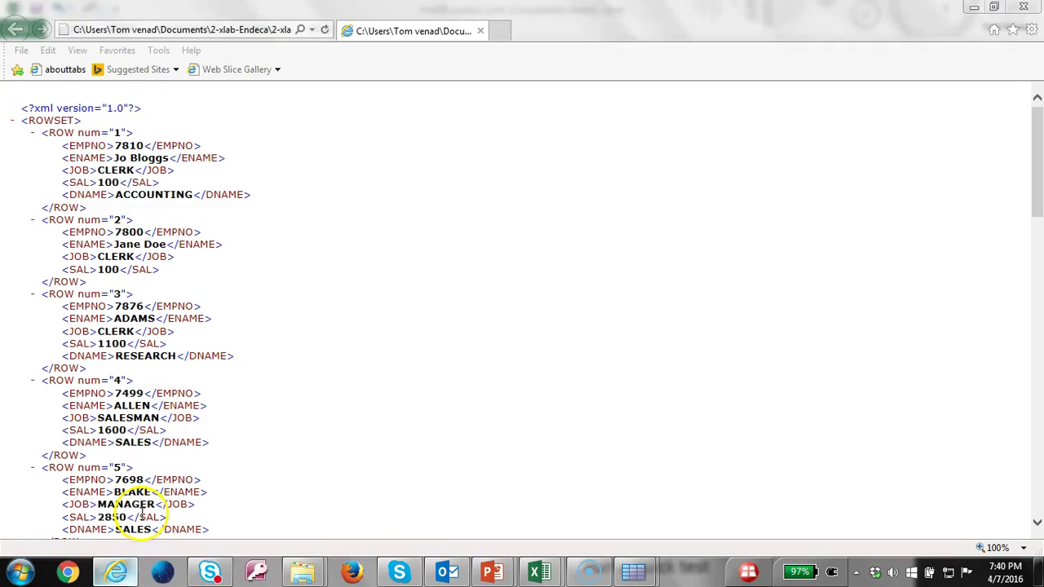
double_click(79, 169)
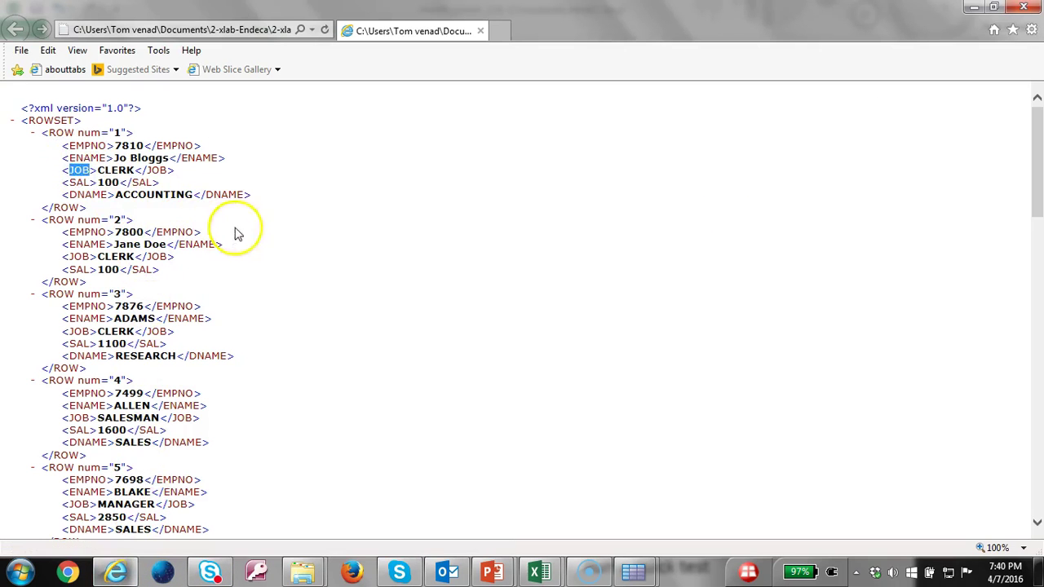
key("alt+Tab")
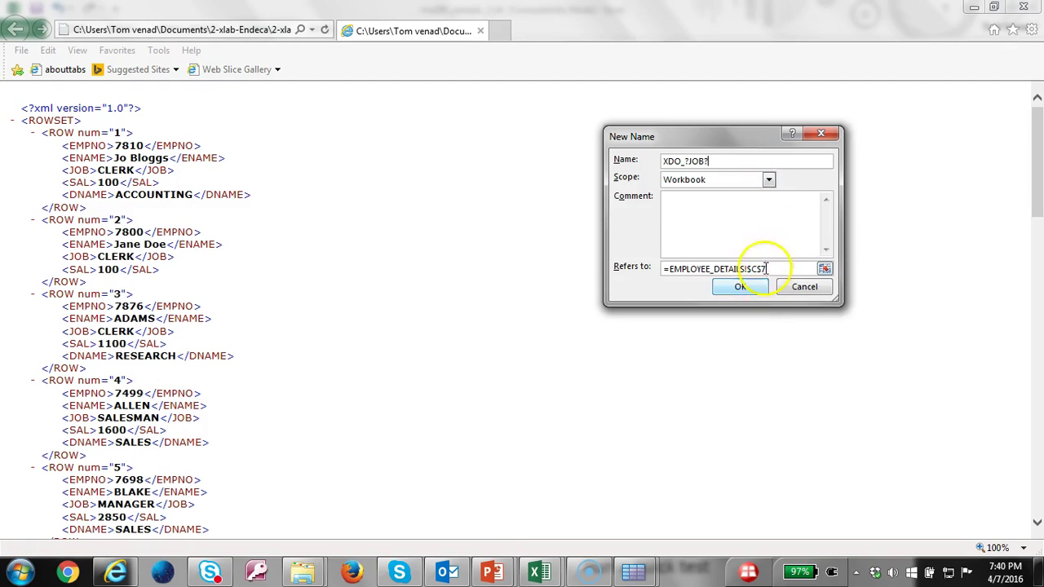
Confirm XDO_?JOB? for C7 with EMPLOYEE_DETAILS scope and close Name Manager
left_click(768, 179)
left_click(736, 204)
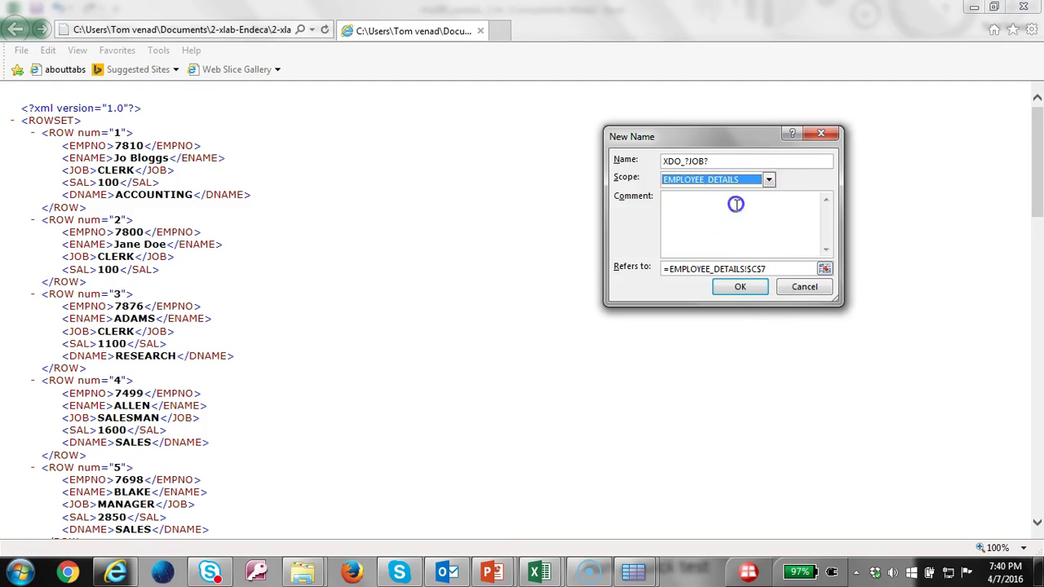
left_click(739, 286)
key("alt+Tab")
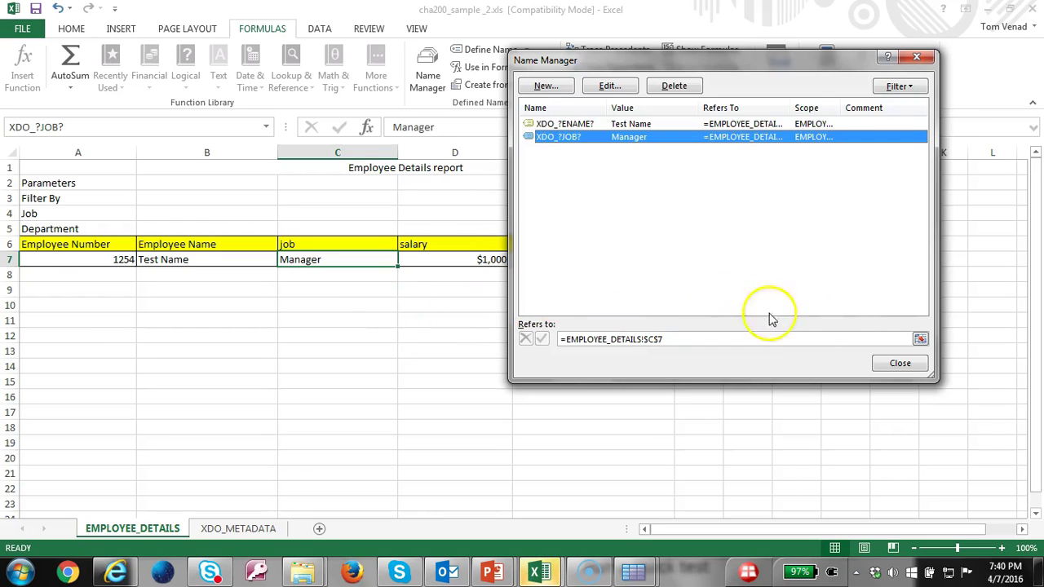
left_click(901, 363)
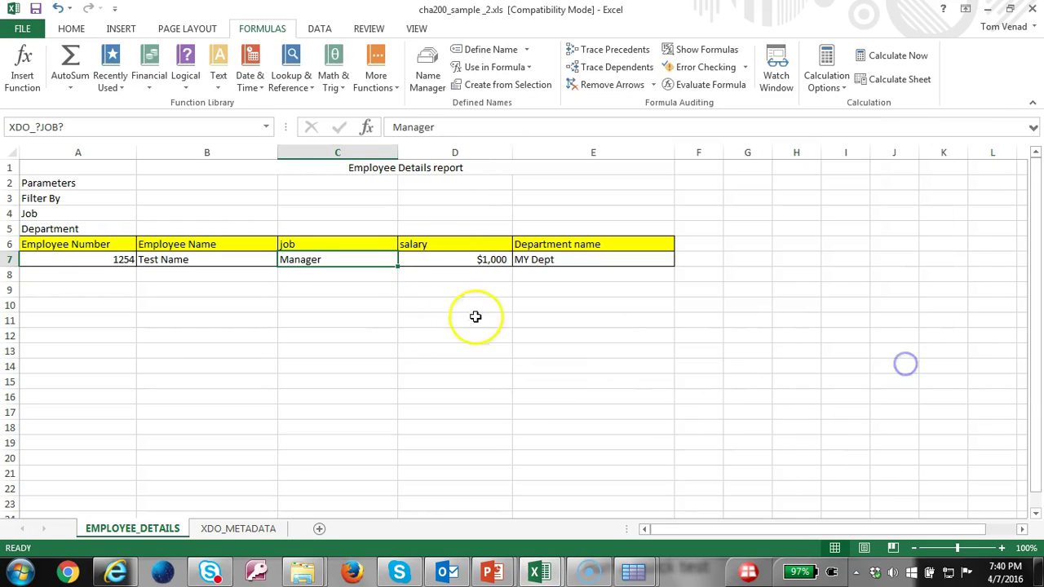
Name D7 XDO_?SAL? scoped to EMPLOYEE_DETAILS, then name E7 XDO_?DNAME? via the Name Box
left_click(415, 259)
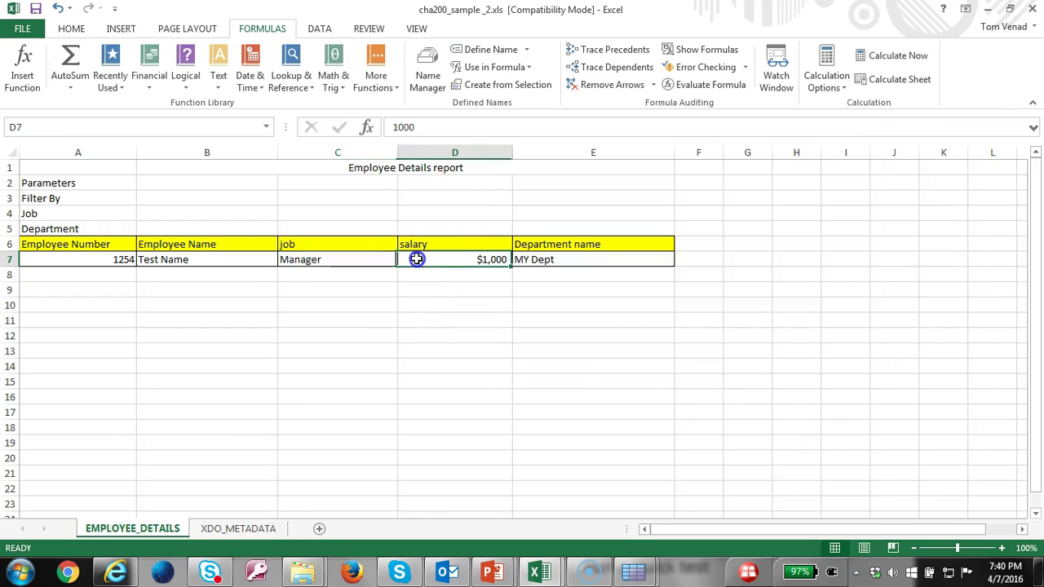
left_click(487, 49)
type("X")
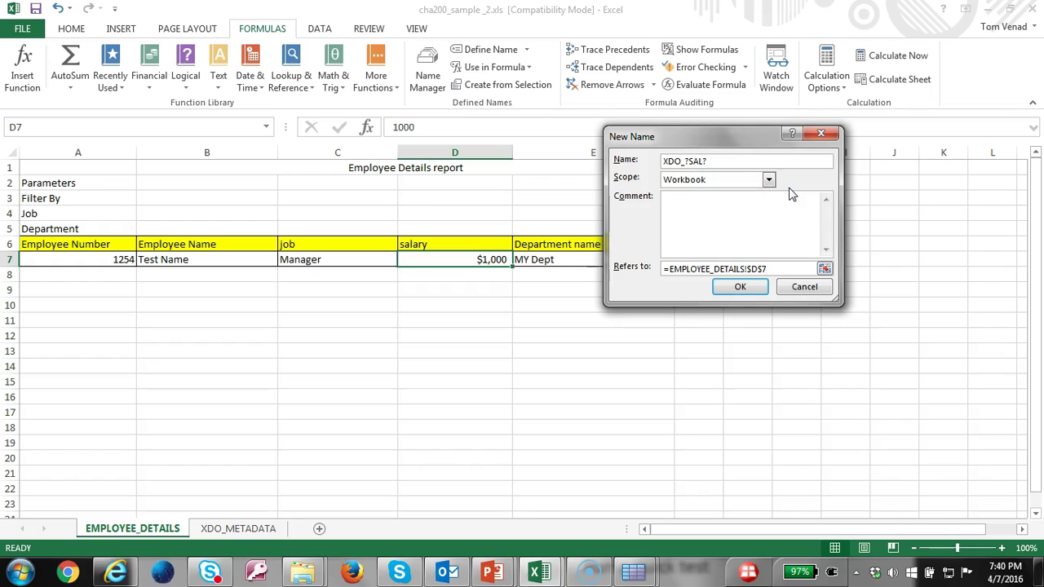
left_click(768, 179)
left_click(734, 202)
left_click(745, 295)
left_click(596, 259)
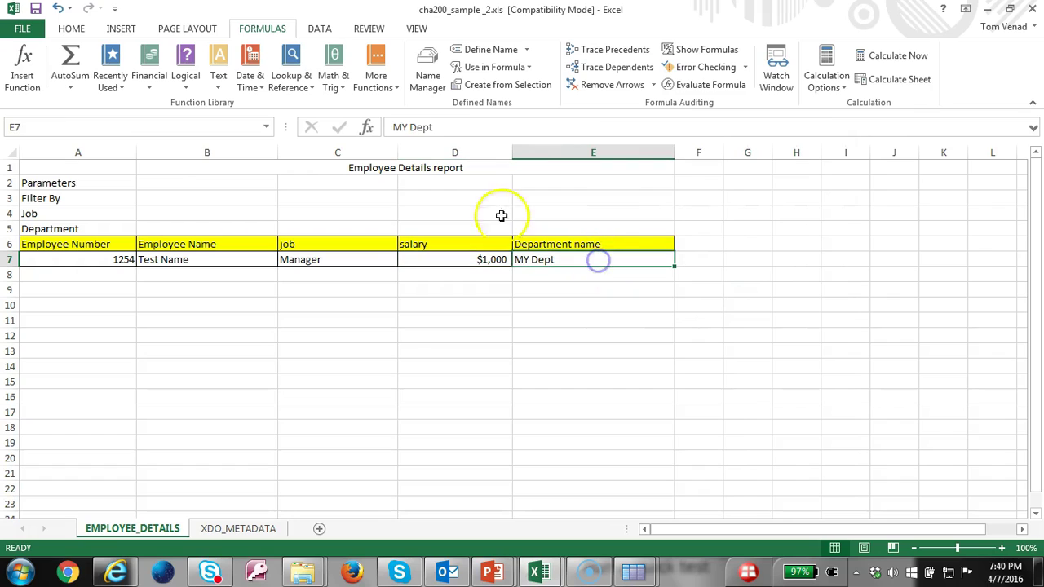
left_click(171, 133)
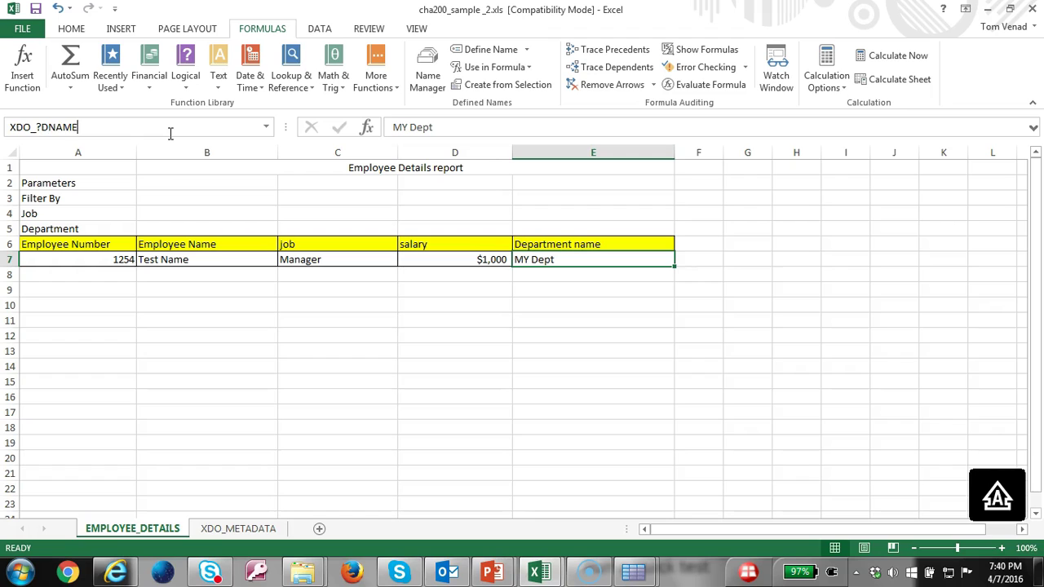
Delete the workbook-wide XDO_?DNAME? name in Name Manager
left_click(427, 78)
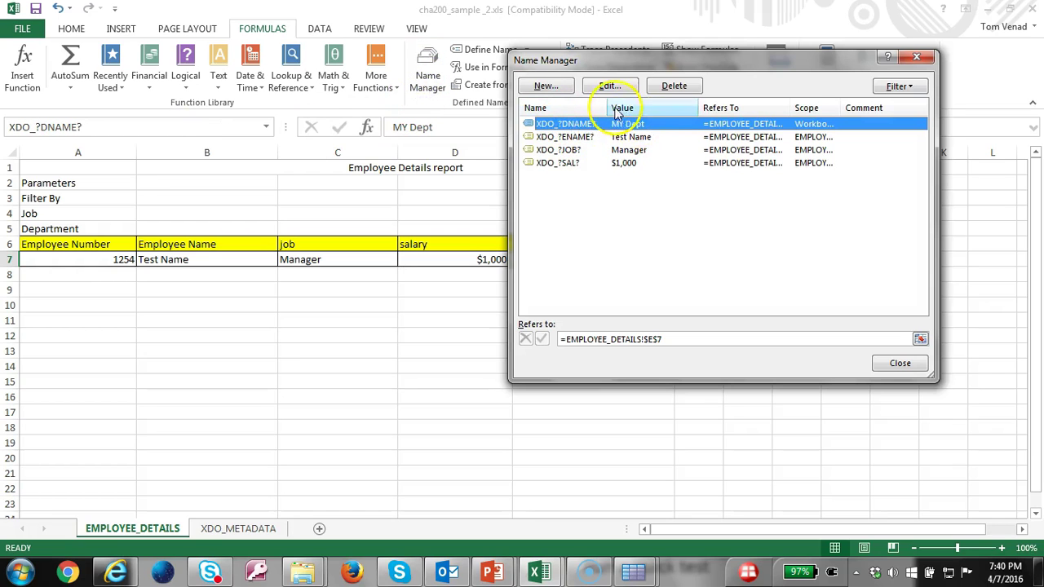
left_click(609, 85)
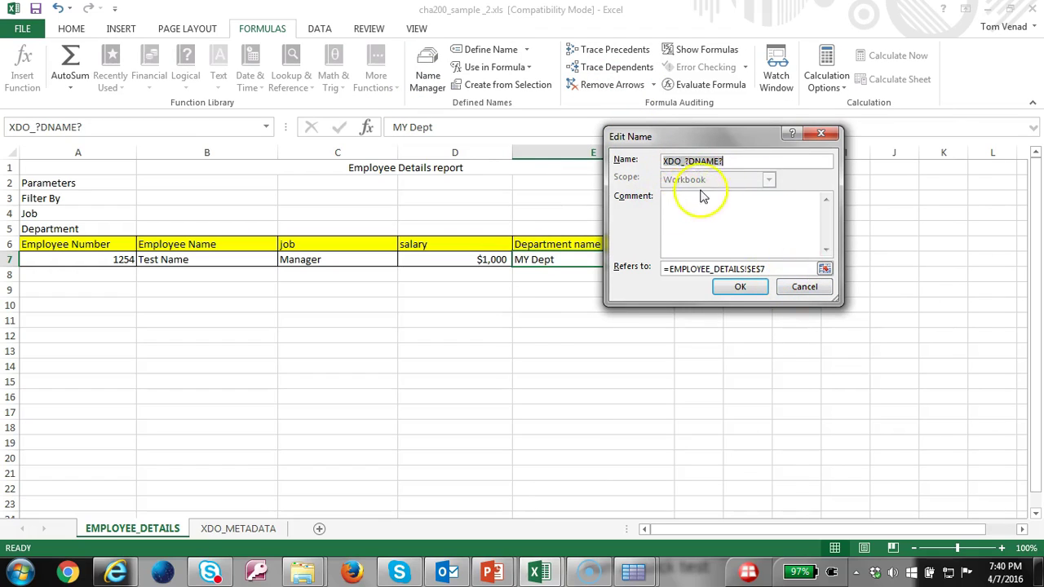
left_click(804, 288)
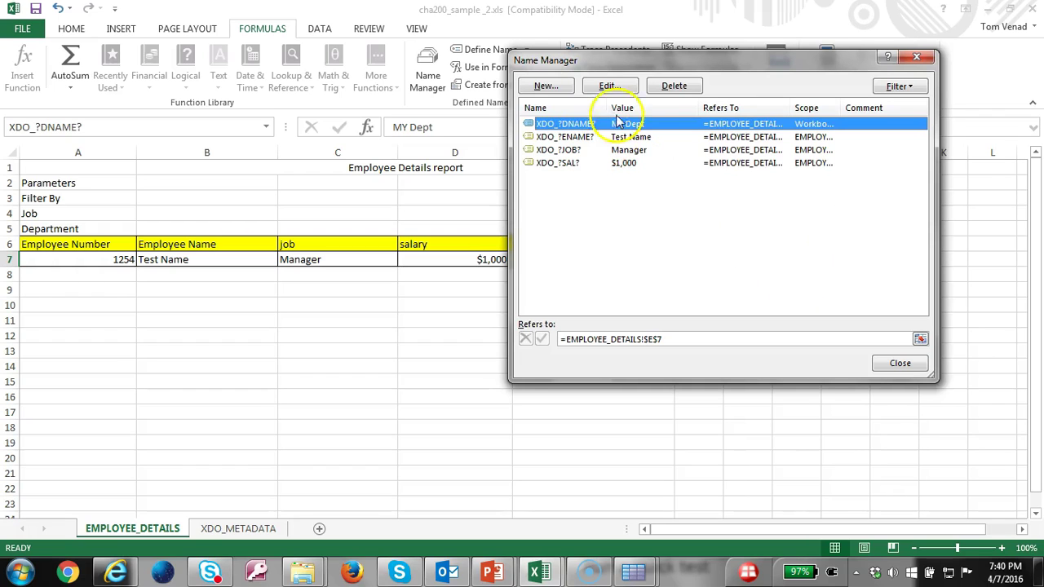
left_click(673, 86)
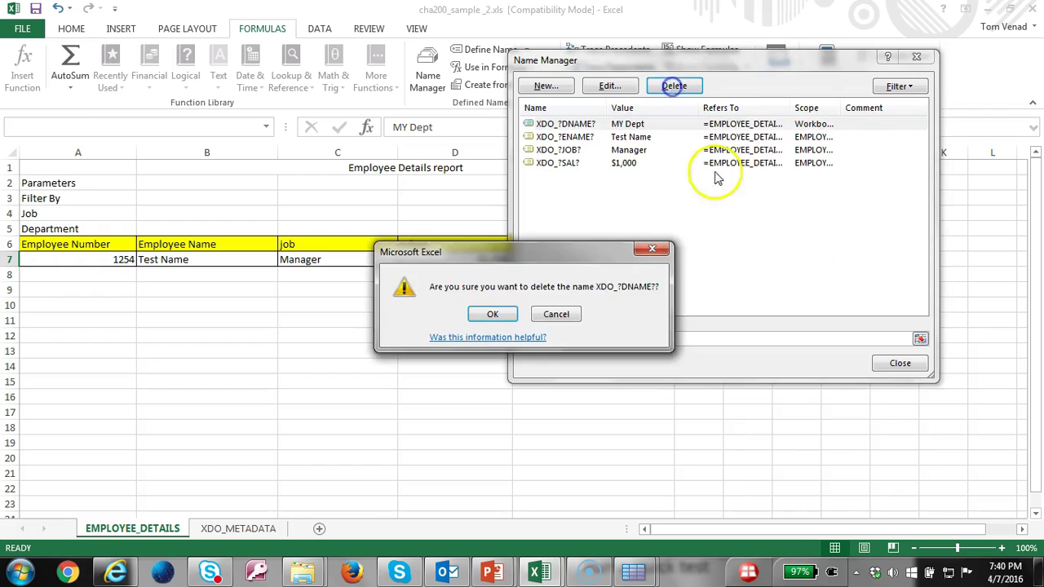
left_click(504, 313)
left_click(897, 361)
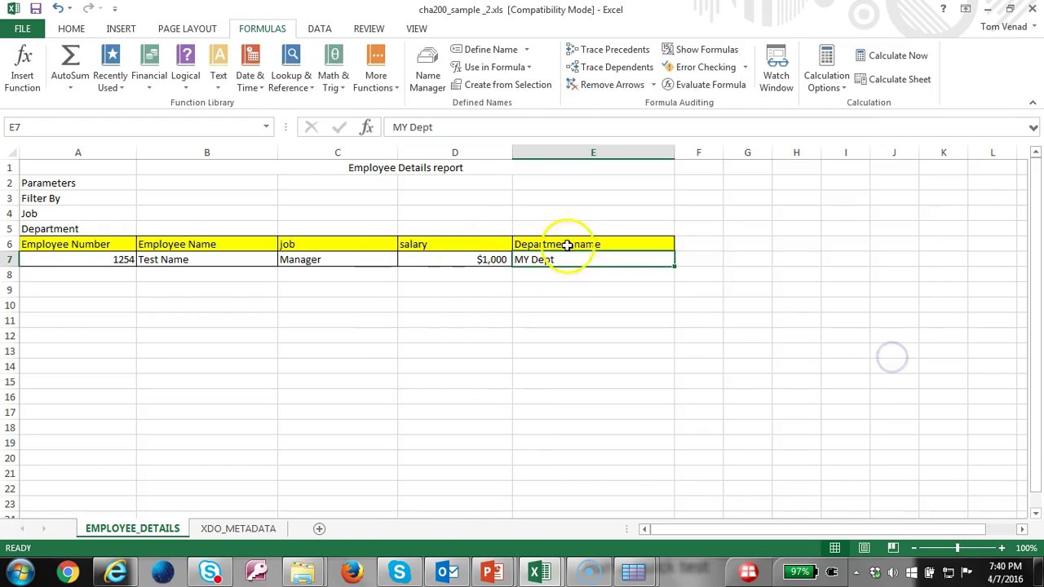
Redefine XDO_?DNAME? for E7 with scope limited to the EMPLOYEE_DETAILS sheet
left_click(489, 49)
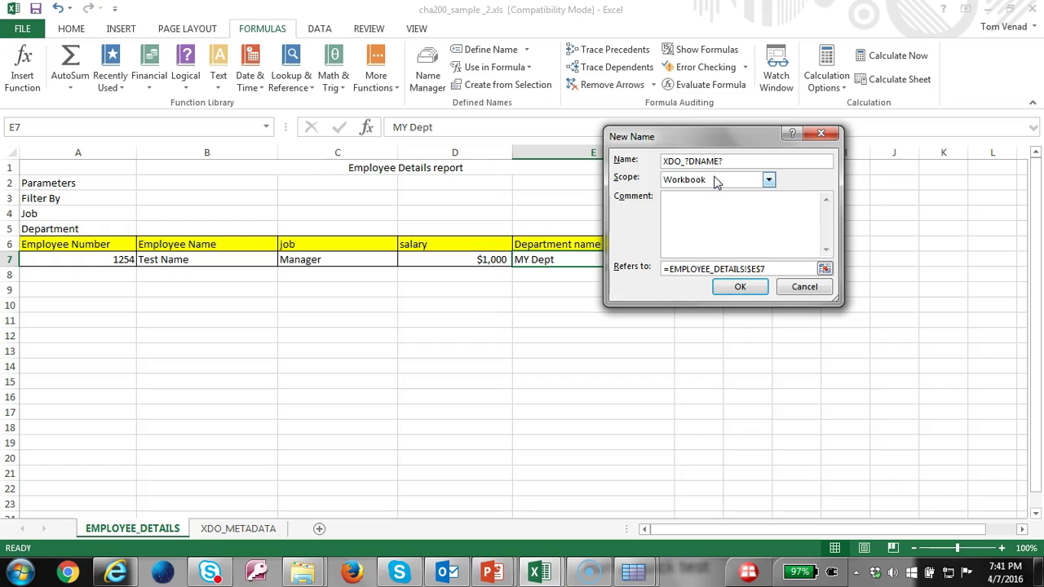
left_click(715, 181)
left_click(715, 181)
left_click(706, 206)
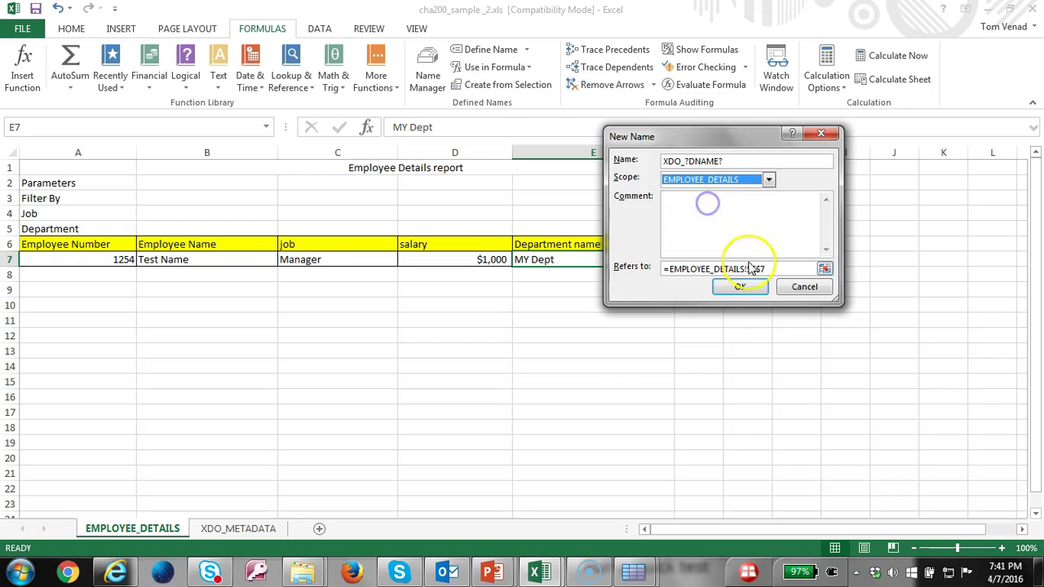
left_click(740, 286)
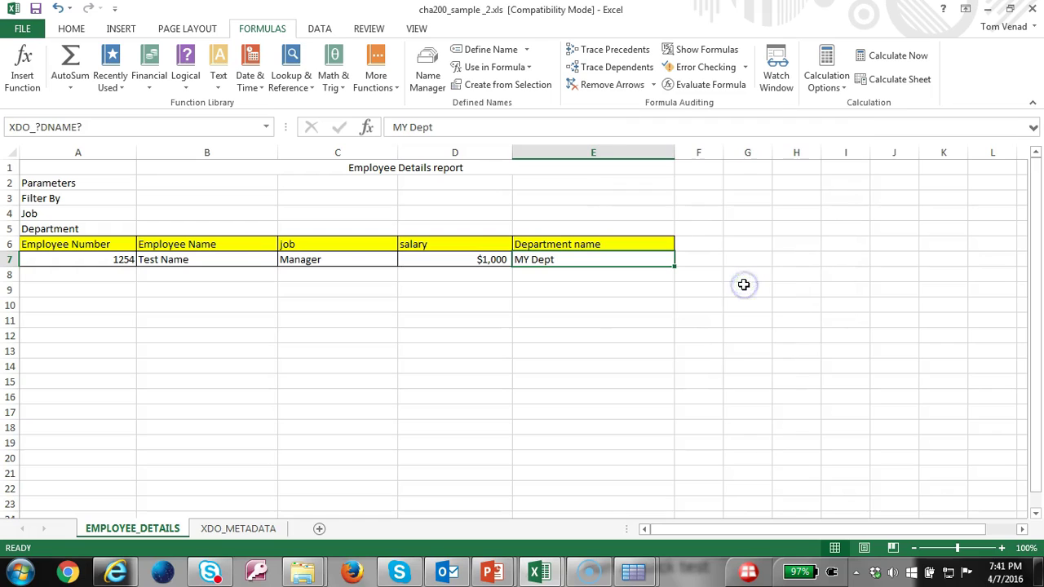
left_click(98, 260)
key("alt+Tab")
key("alt+Tab")
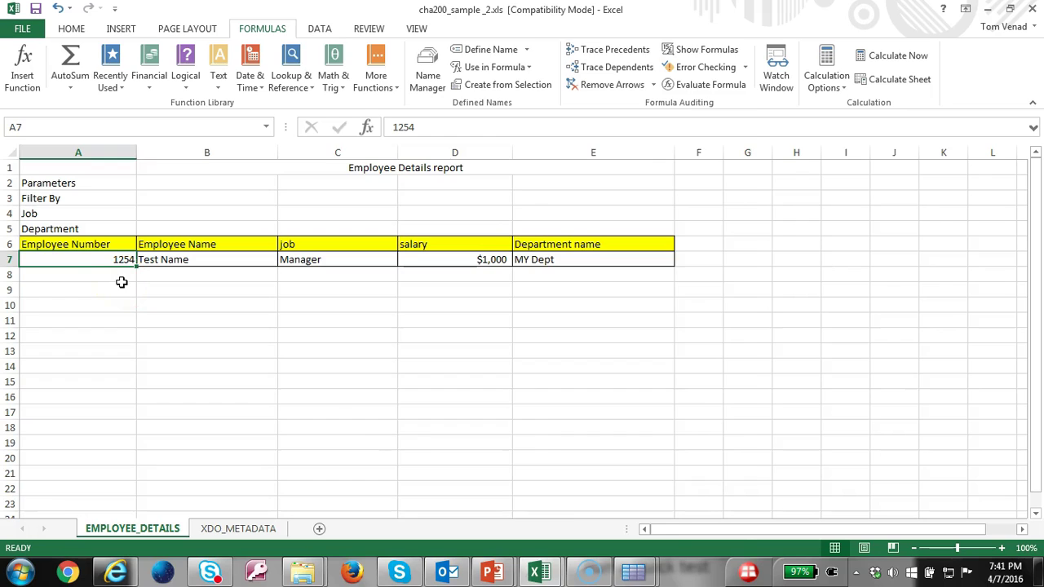
Refresh Template Viewer and run chap200_sample.xml through the cha200_sample _2.xls template
key("alt+Tab")
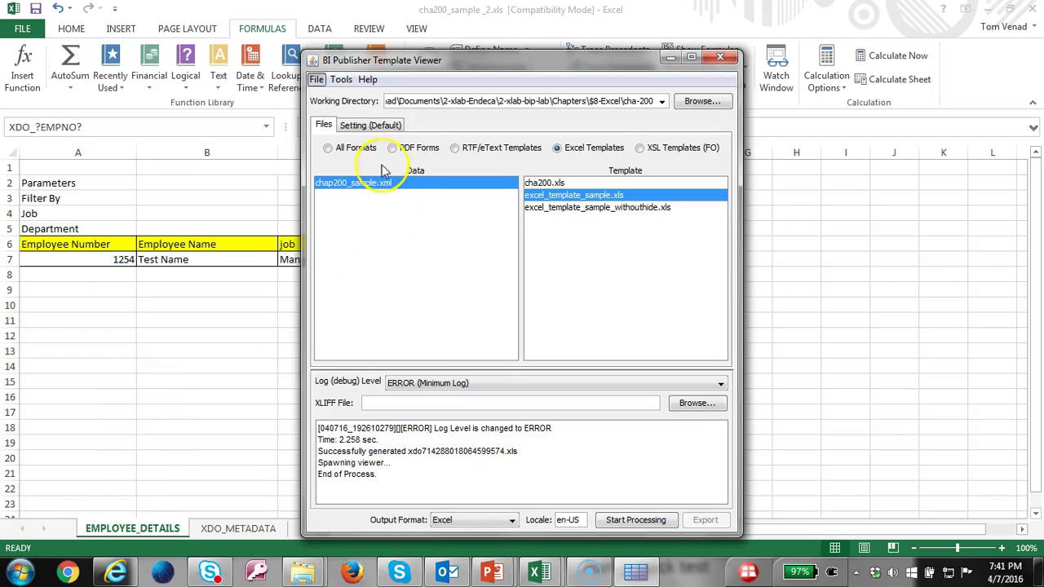
left_click(340, 80)
mouse_move(317, 79)
left_click(334, 100)
left_click(367, 184)
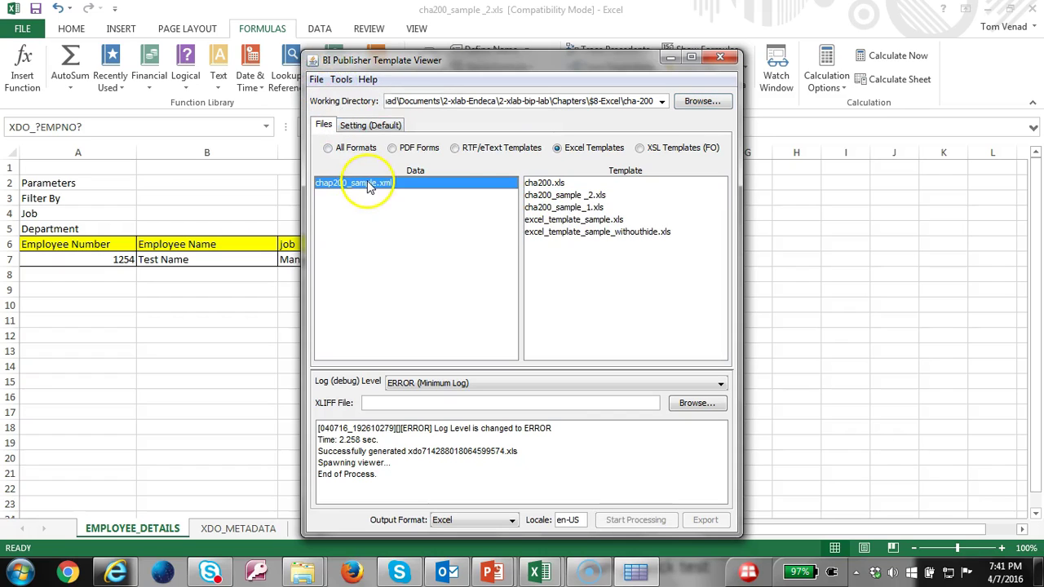
left_click(575, 196)
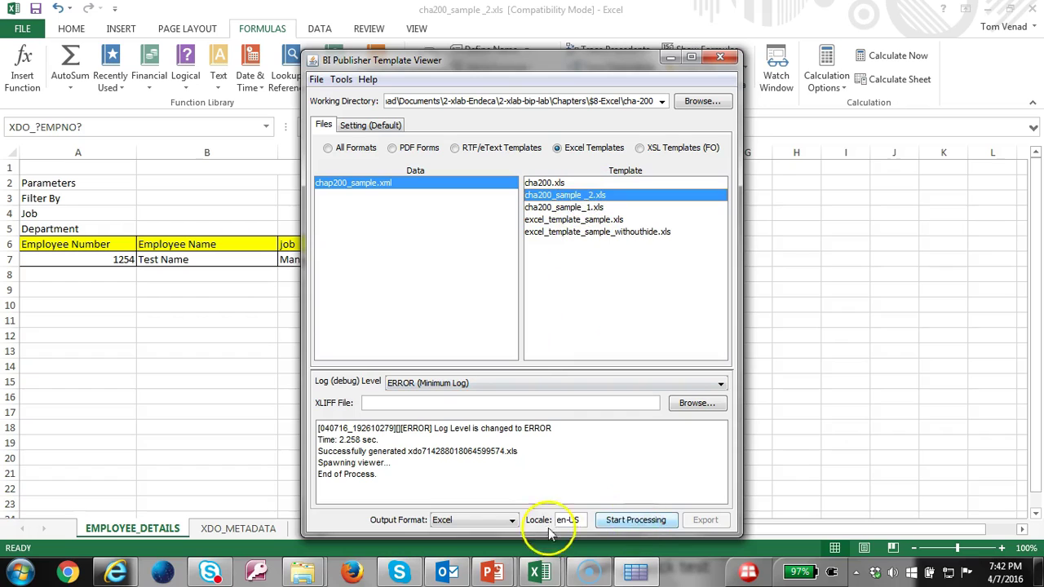
left_click(641, 520)
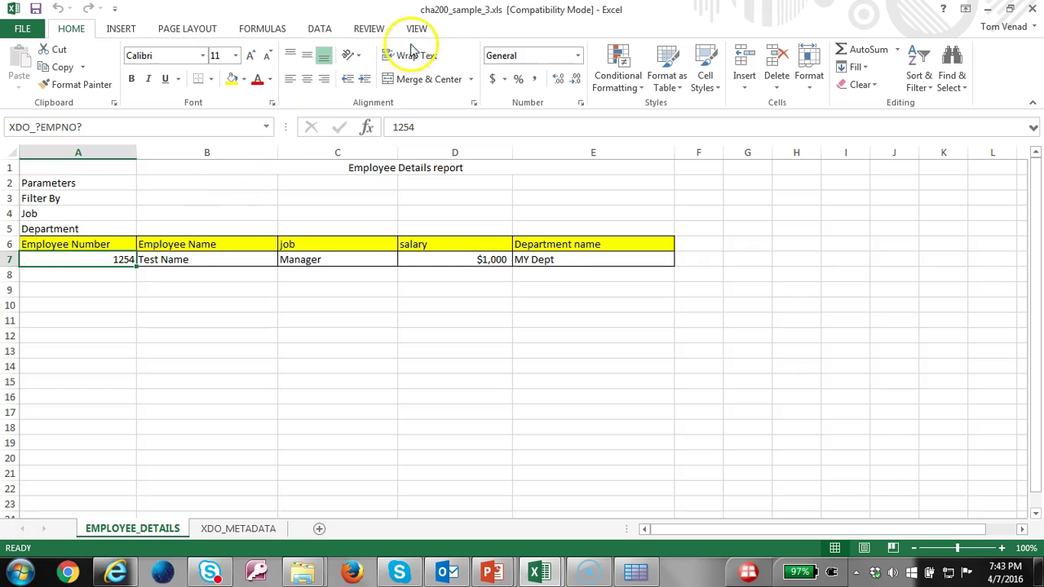
Create the name XDO_GROUP_?ROW? referring to =EMPLOYEE_DETAILS!$A$7:$E$7 via Name Manager
left_click(261, 30)
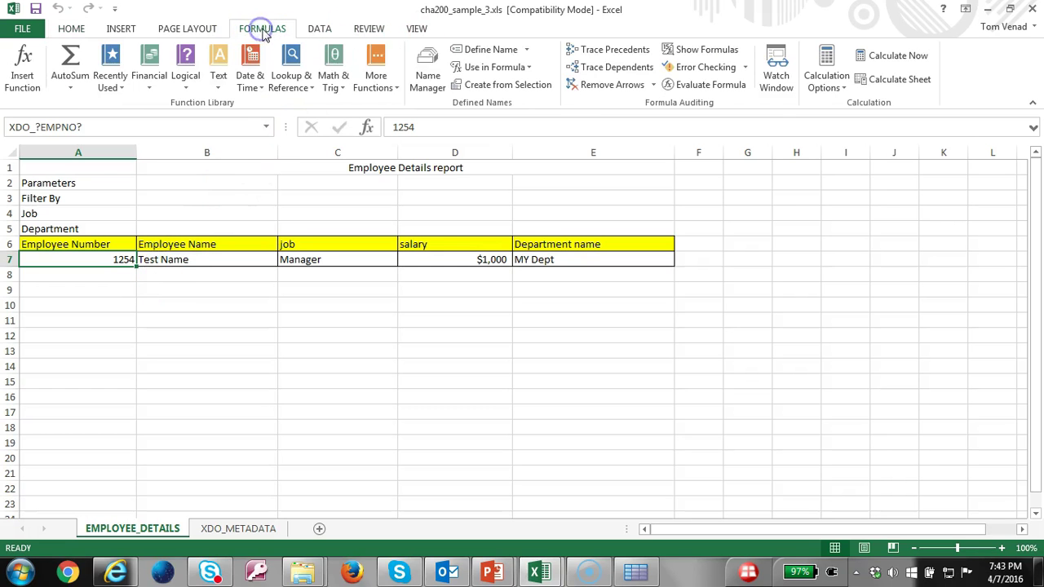
left_click(500, 50)
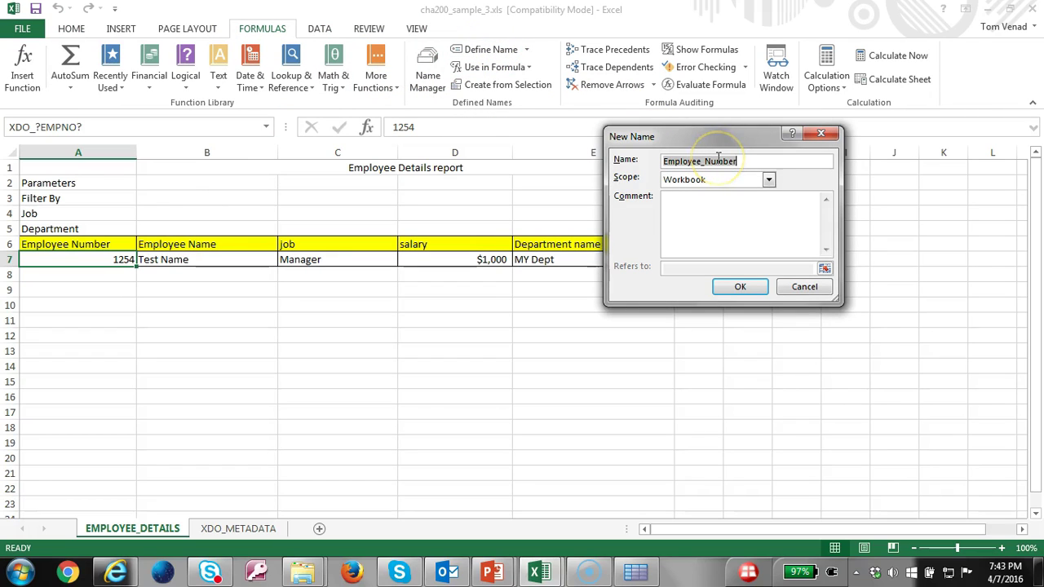
key("Return")
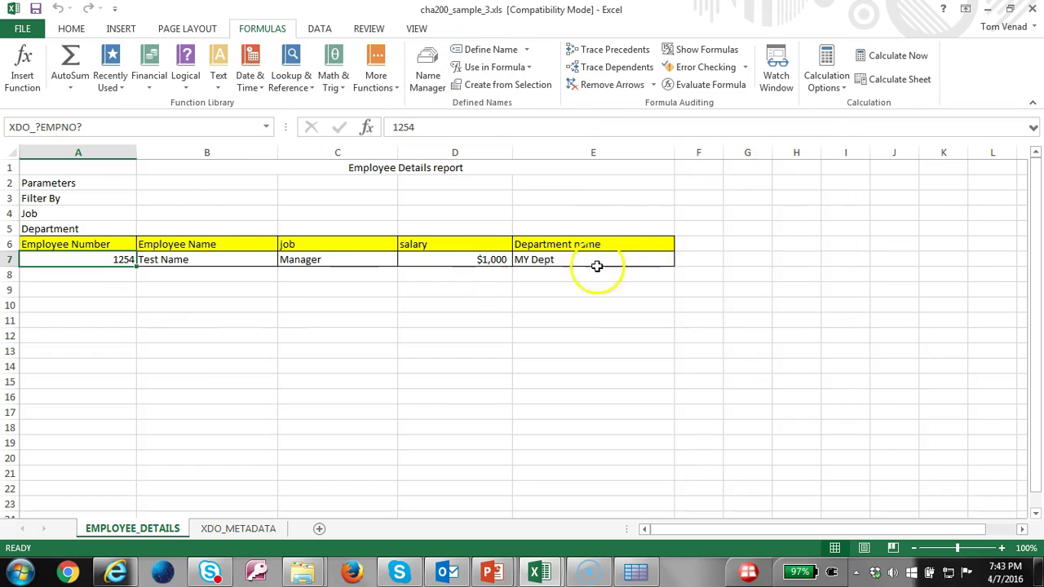
left_click(640, 257, "shift")
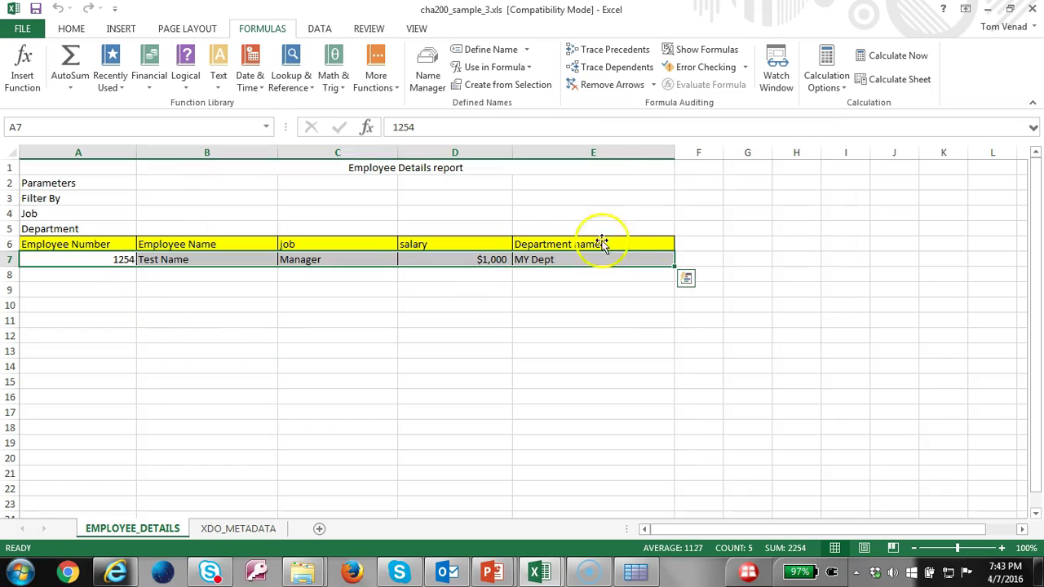
left_click(433, 69)
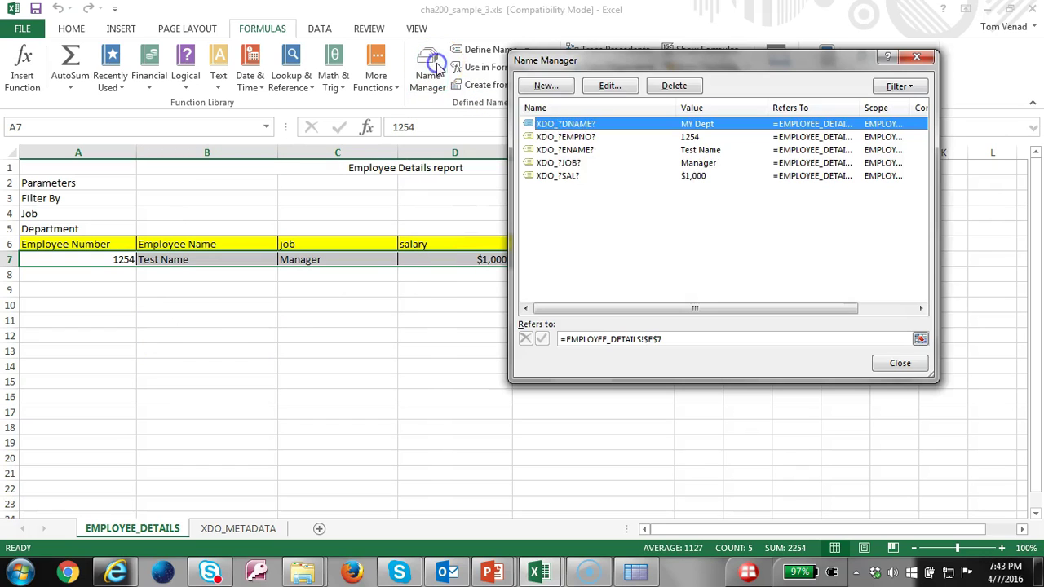
left_click(553, 92)
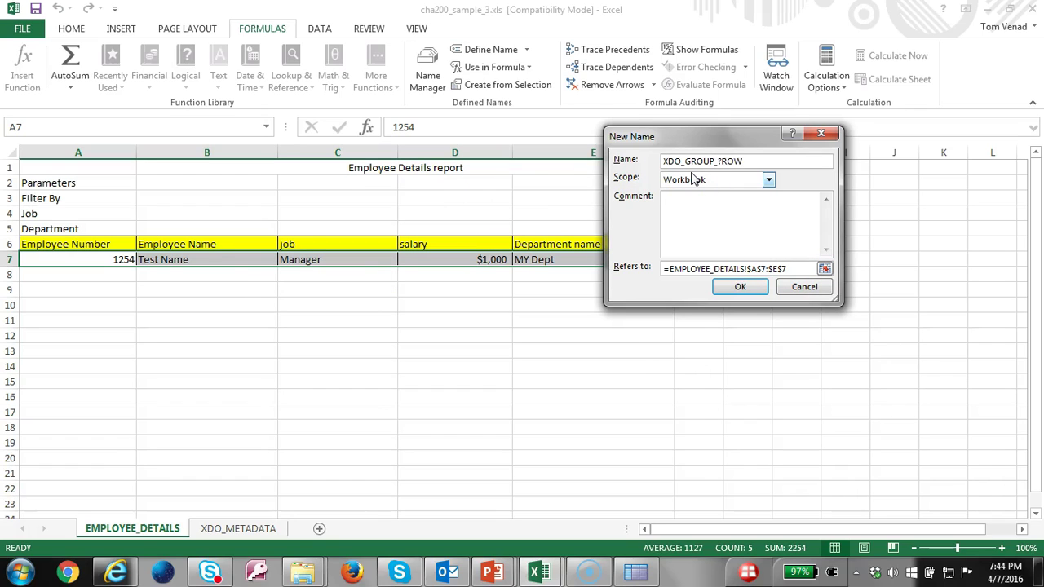
left_click(115, 572)
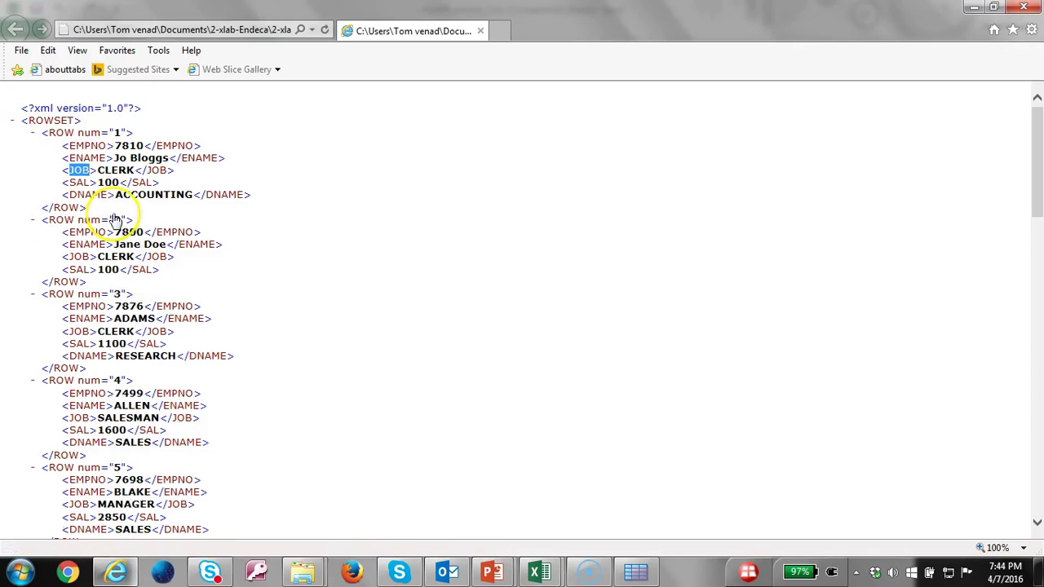
key("alt+Tab")
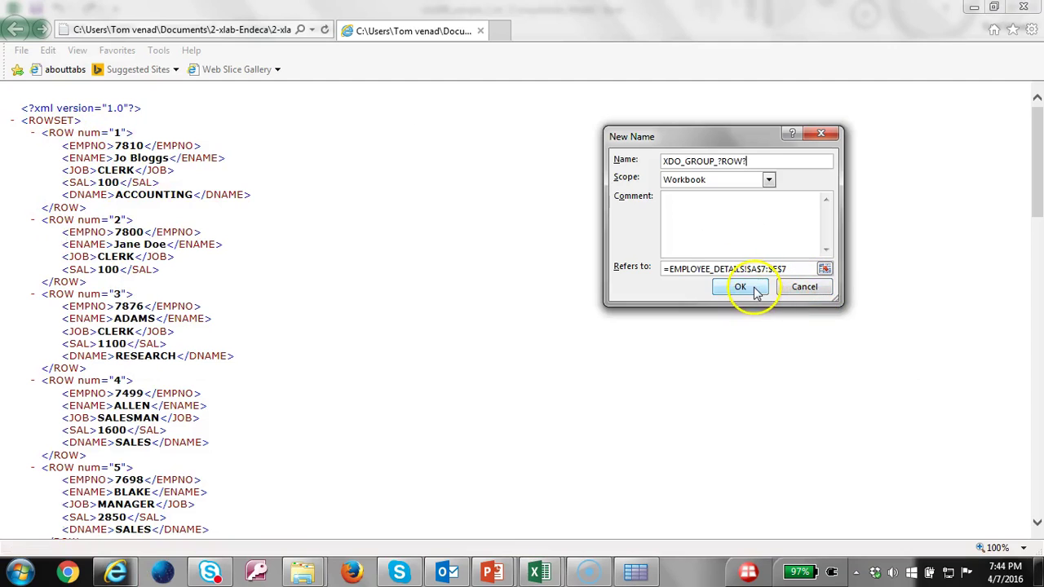
left_click(754, 290)
key("alt+Tab")
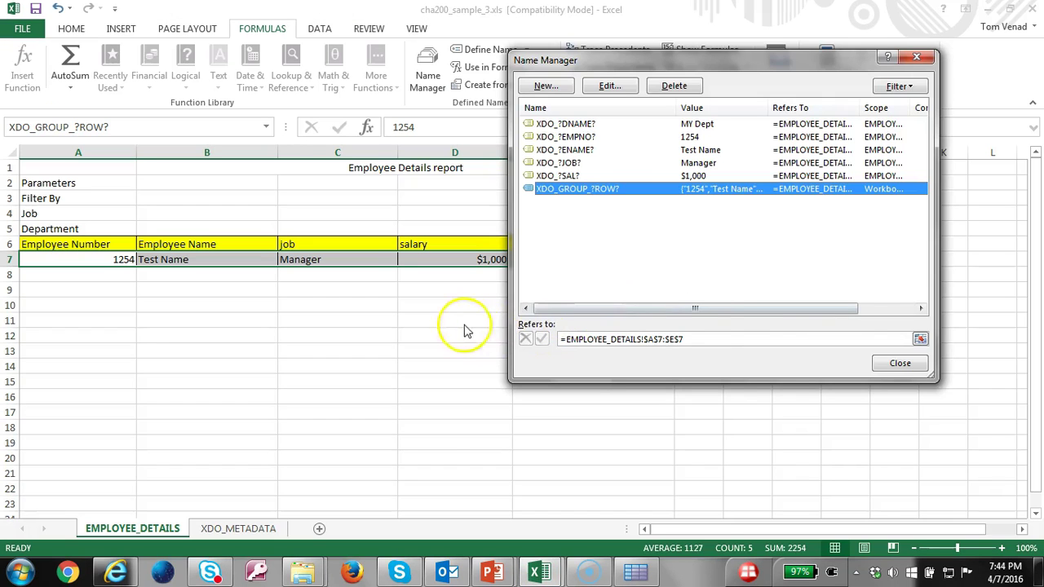
left_click(897, 364)
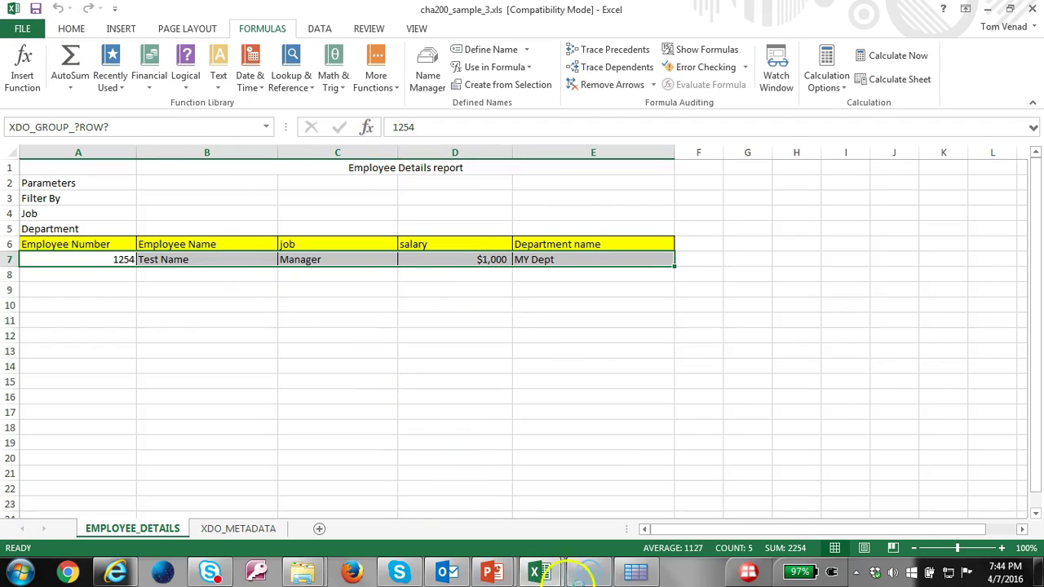
Refresh Template Viewer and process chap200_sample.xml with the cha200_sample_3.xls template
left_click(608, 575)
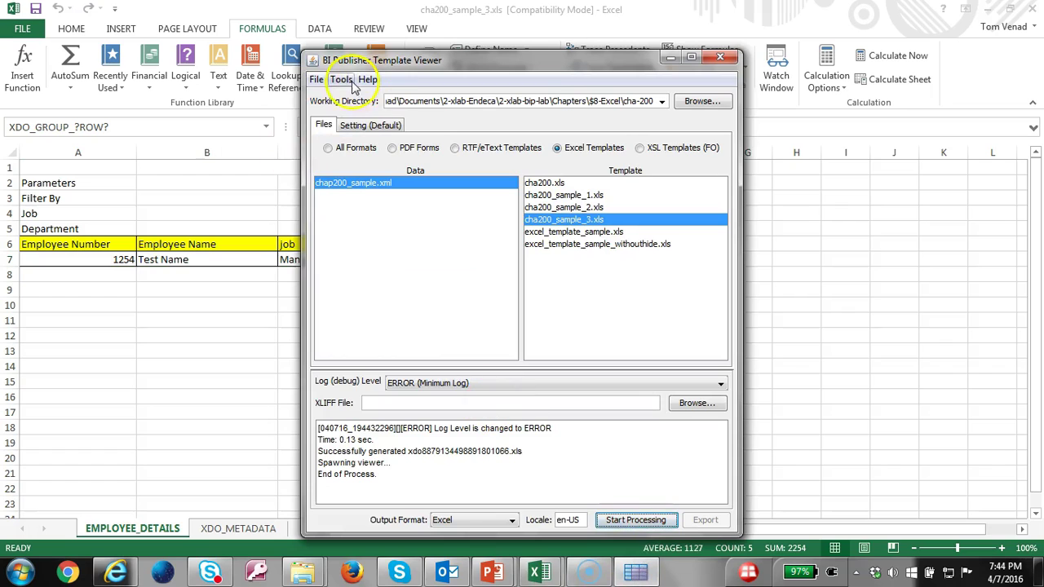
left_click(346, 82)
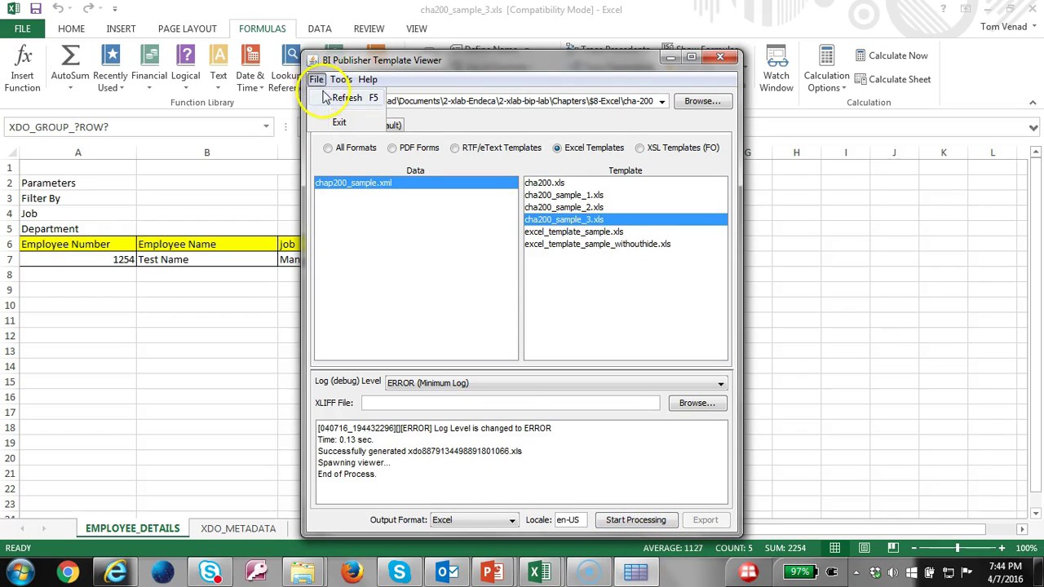
left_click(336, 98)
left_click(379, 185)
left_click(564, 219)
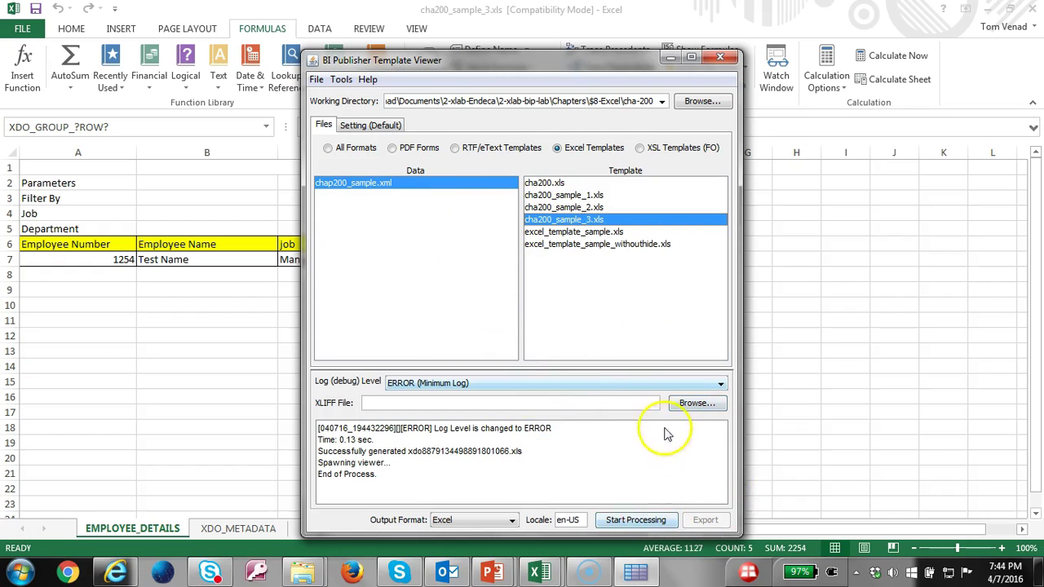
left_click(636, 520)
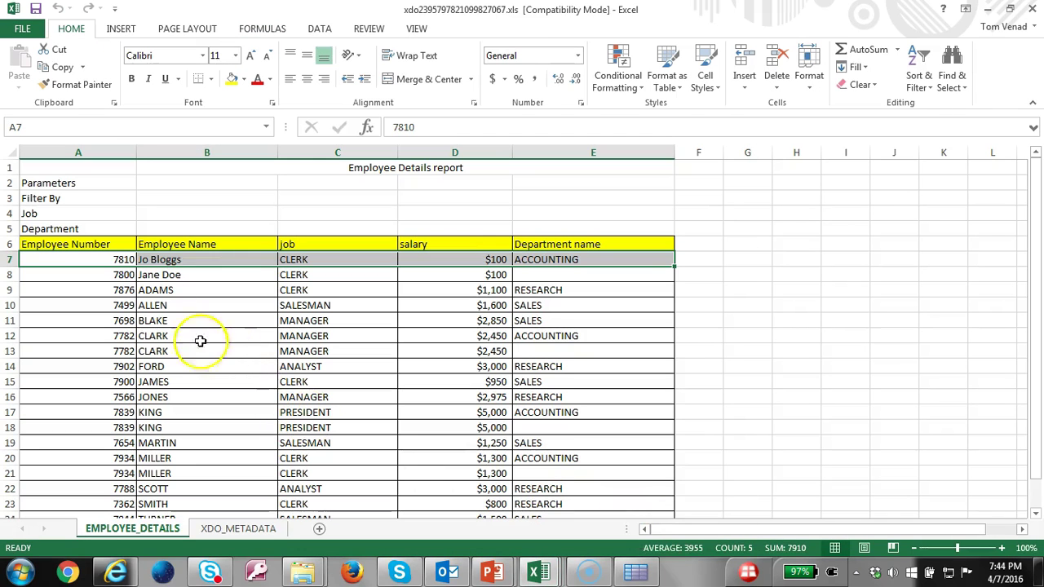
left_click(147, 259)
left_click(120, 261)
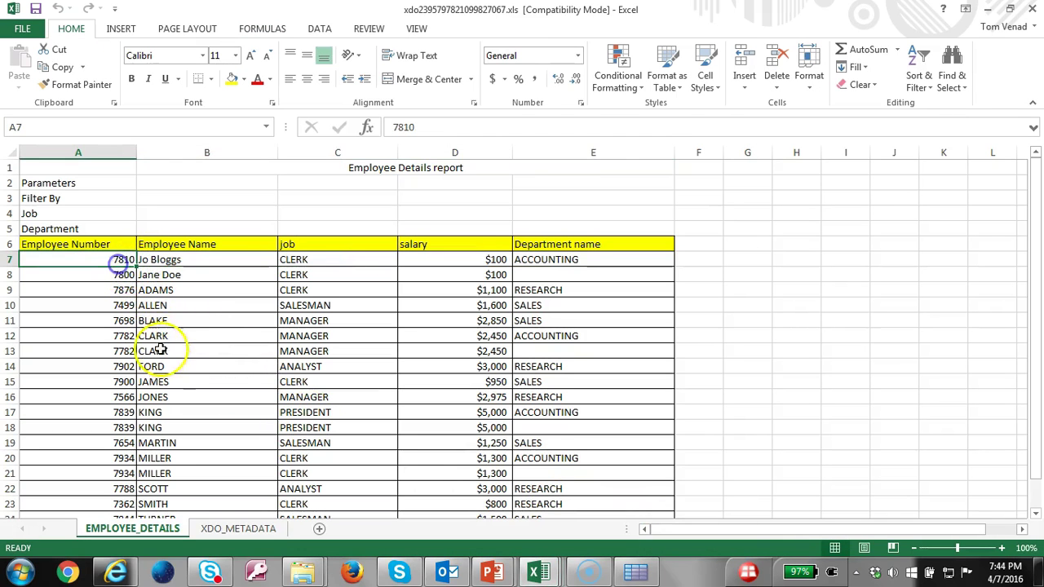
scroll(169, 361, "down", 2)
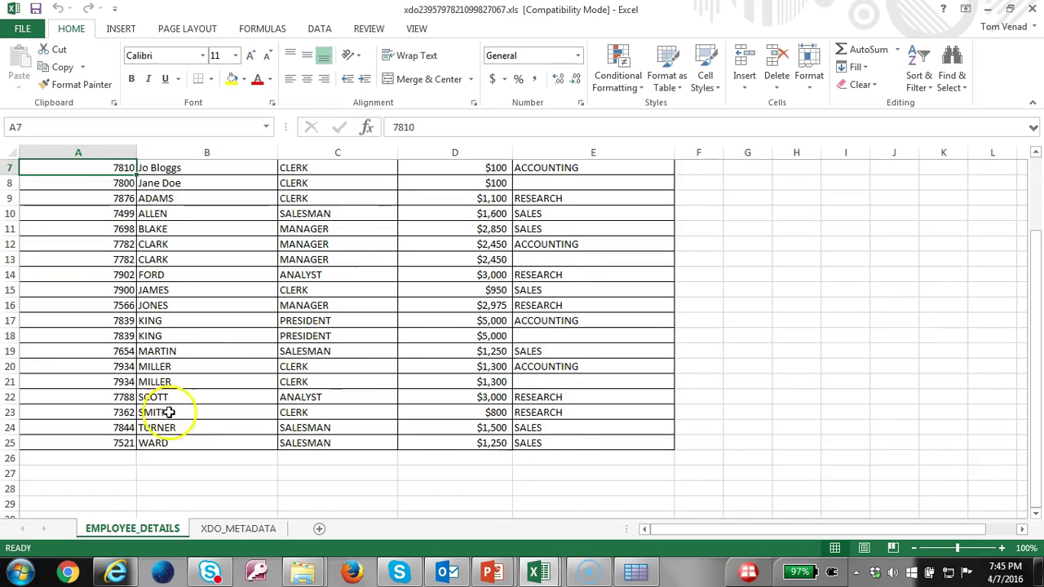
scroll(170, 419, "up", 1)
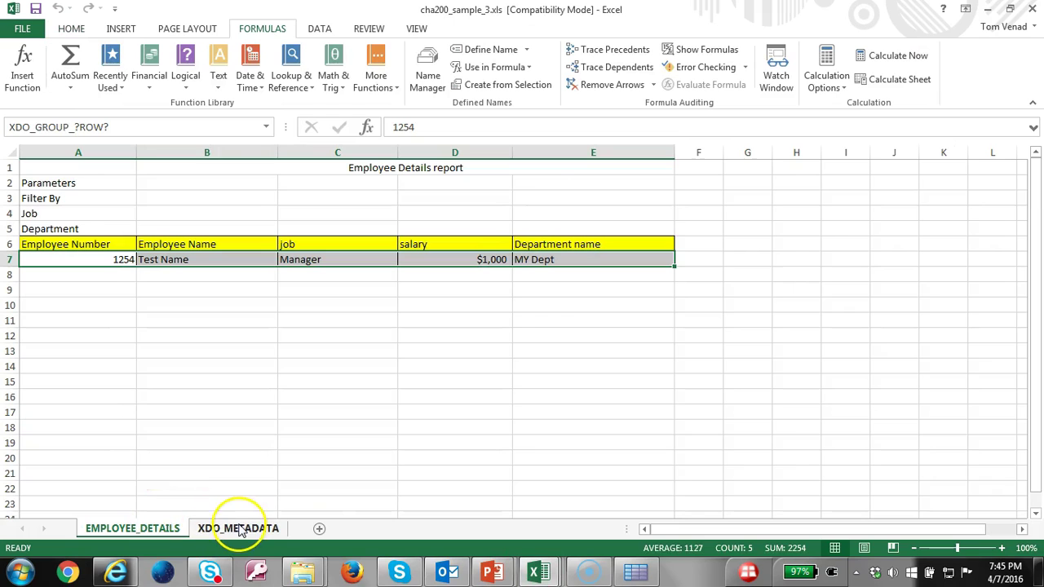
left_click(239, 528)
left_click(163, 528)
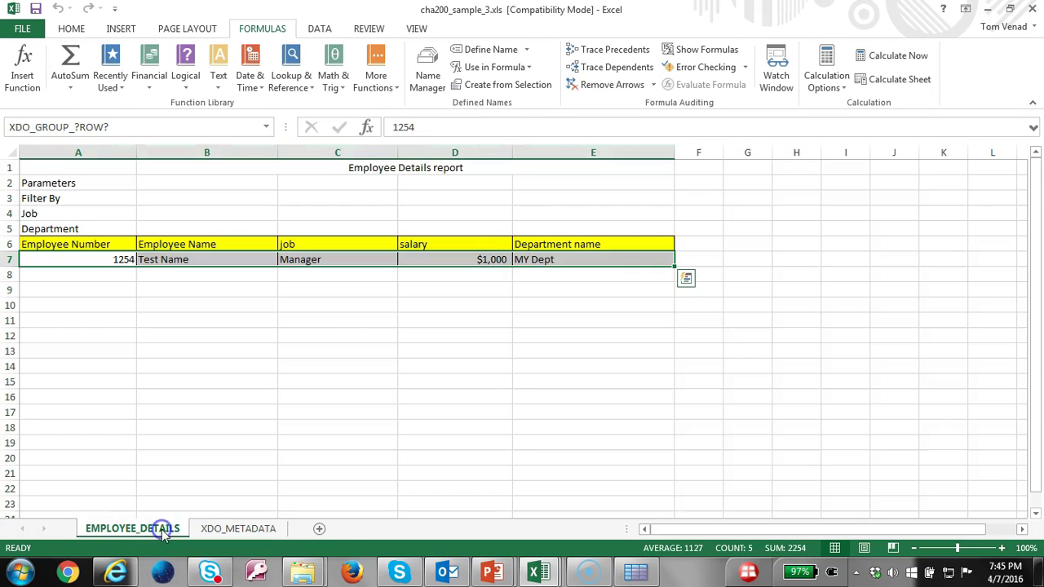
left_click(548, 573)
left_click(626, 529)
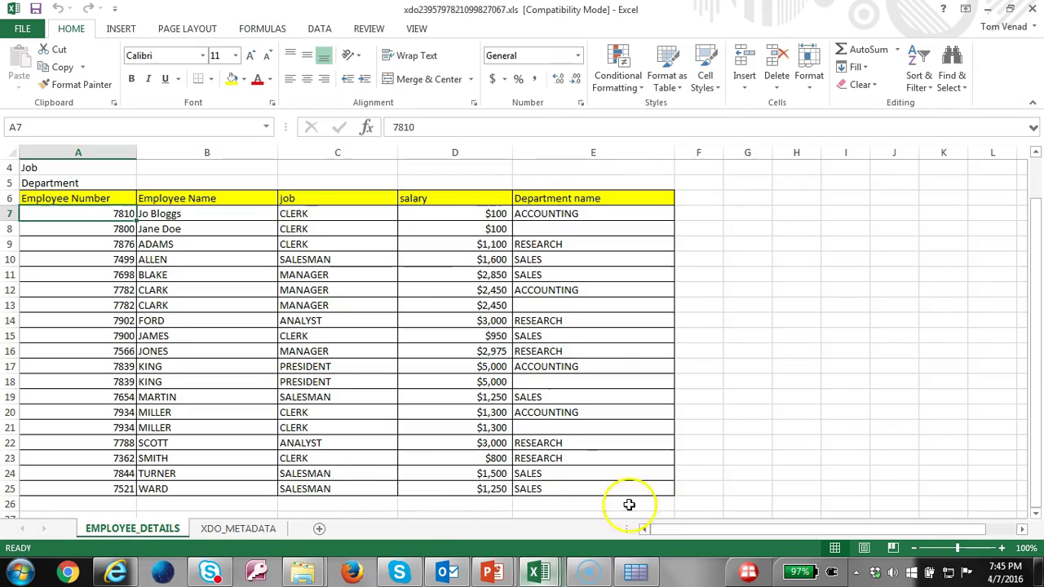
left_click(238, 528)
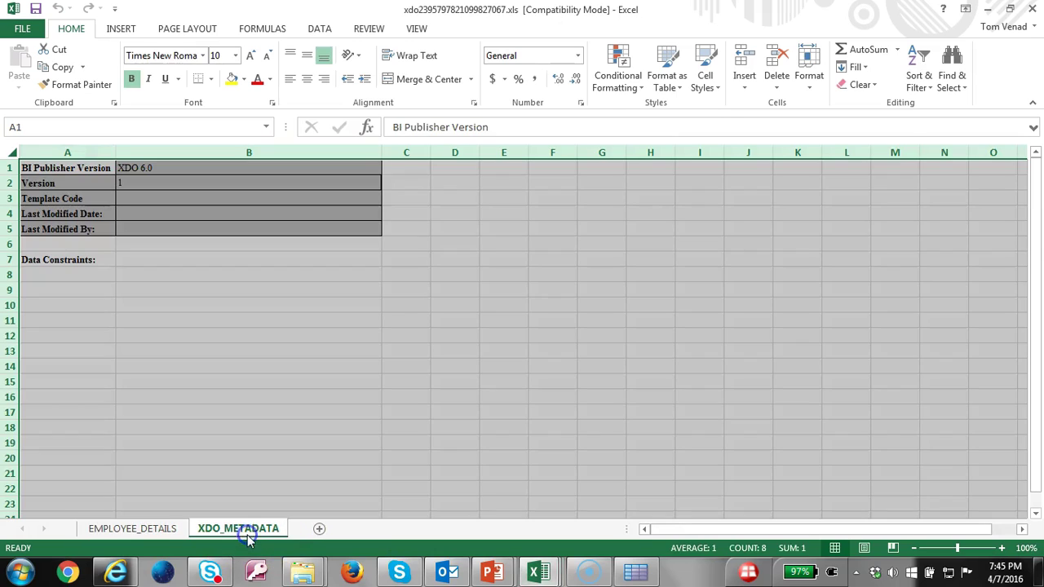
left_click(176, 528)
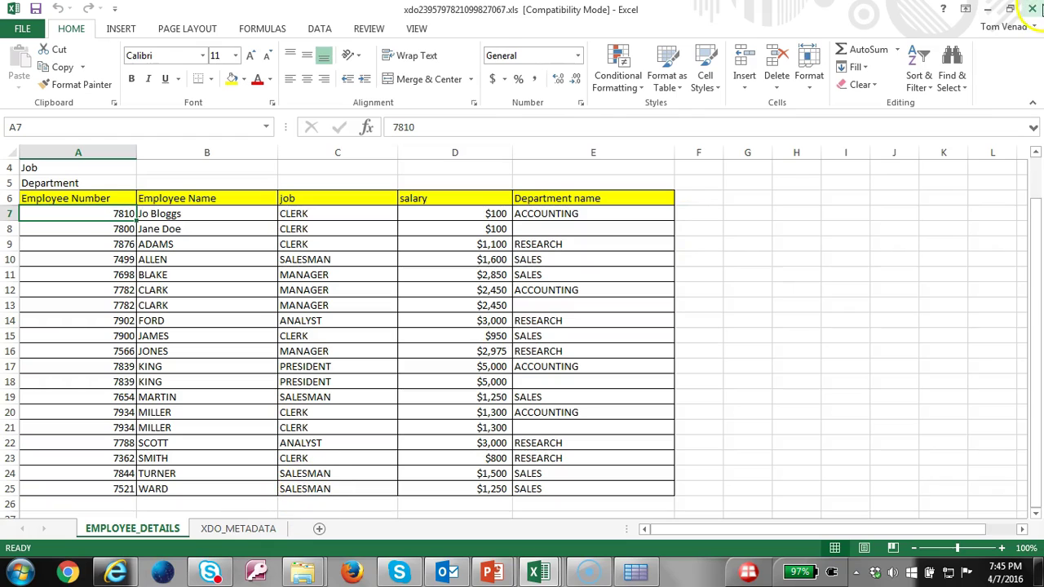
Close the generated report workbook and hide the XDO_METADATA sheet
left_click(1031, 8)
left_click(233, 528)
right_click(233, 528)
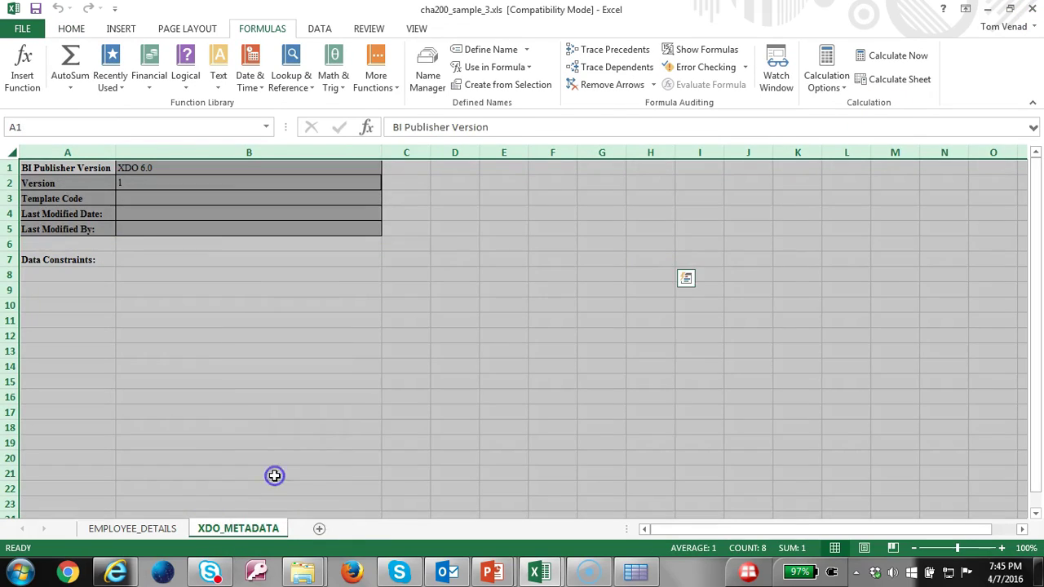
left_click(274, 475)
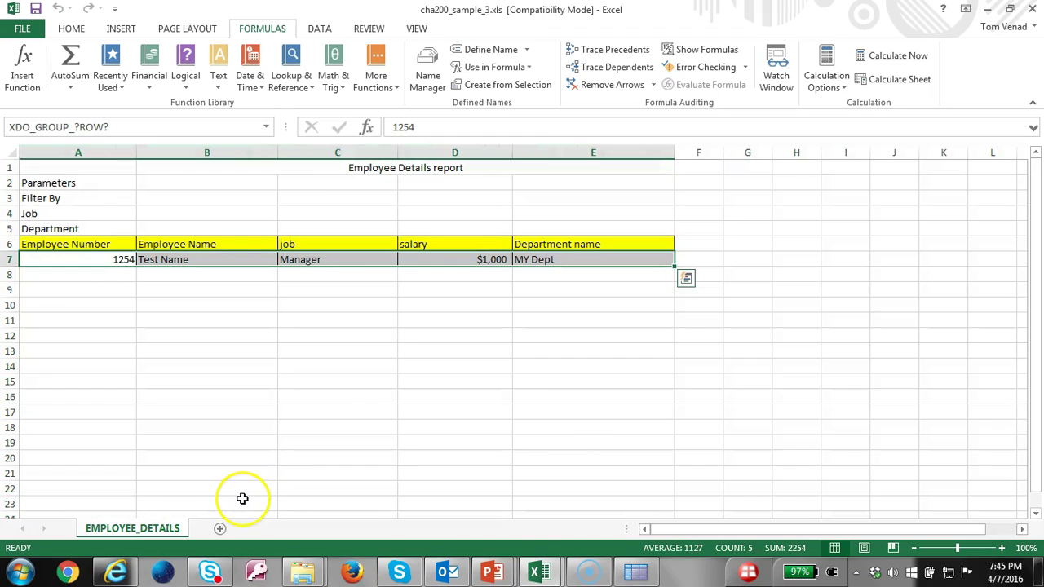
Refresh Template Viewer and run the report generation again
mouse_move(636, 566)
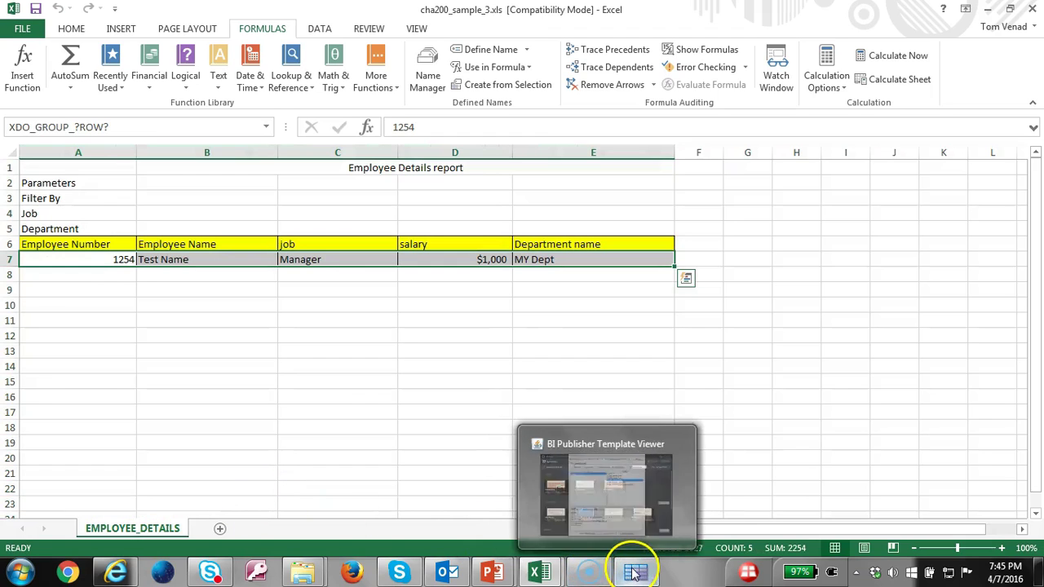
left_click(601, 499)
left_click(316, 79)
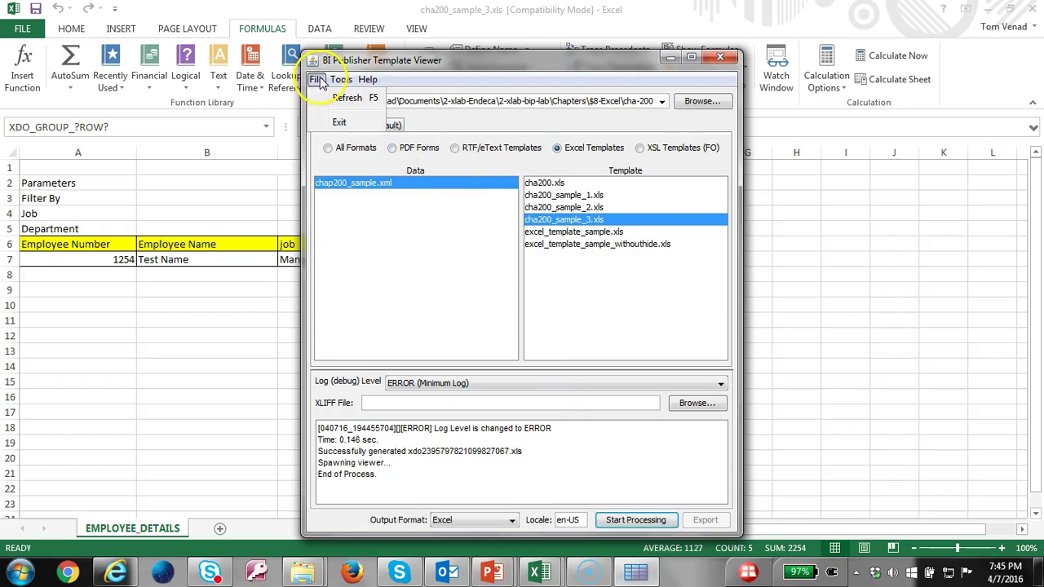
left_click(334, 98)
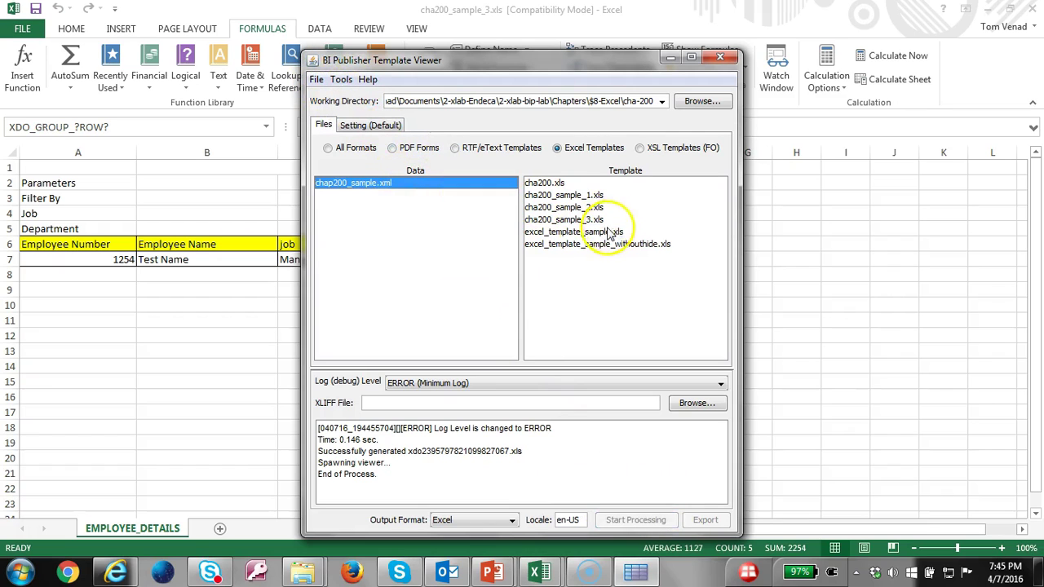
left_click(628, 520)
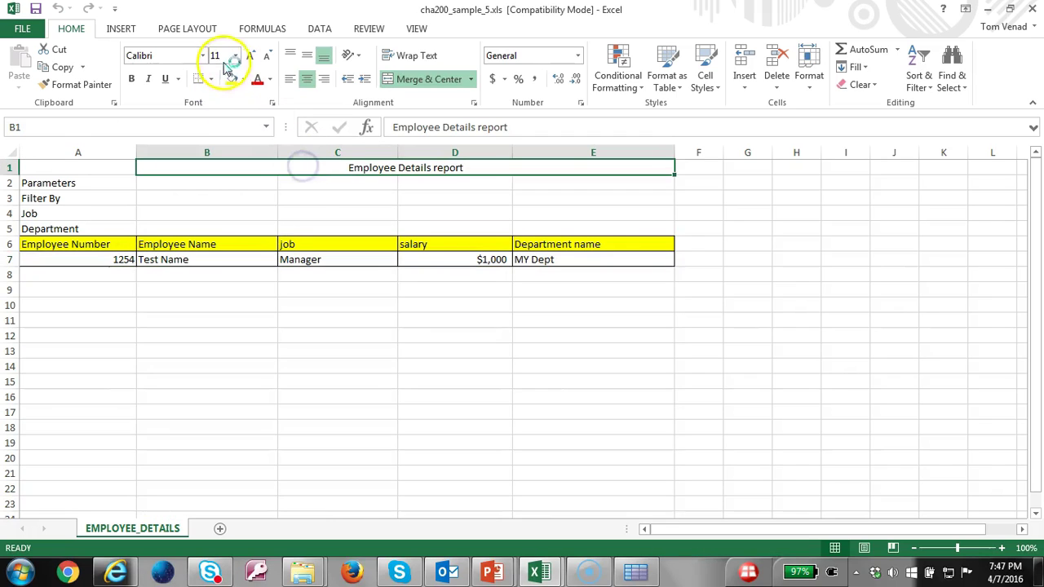
Make the title 14 pt bold with light blue-grey fill, and shade Parameters cells A2:B2
left_click(250, 55)
left_click(251, 56)
key("ctrl+b")
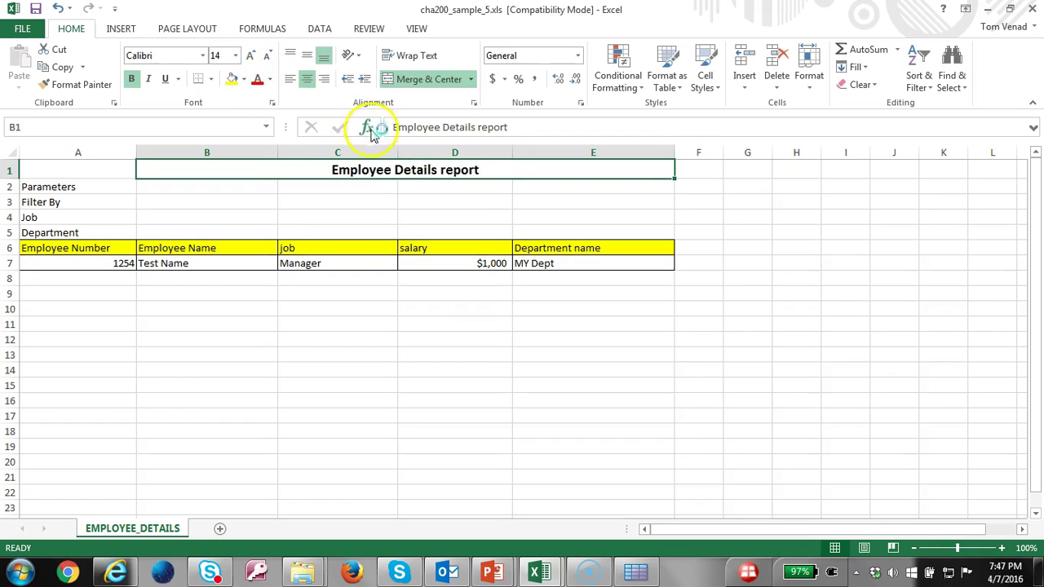
left_click(243, 79)
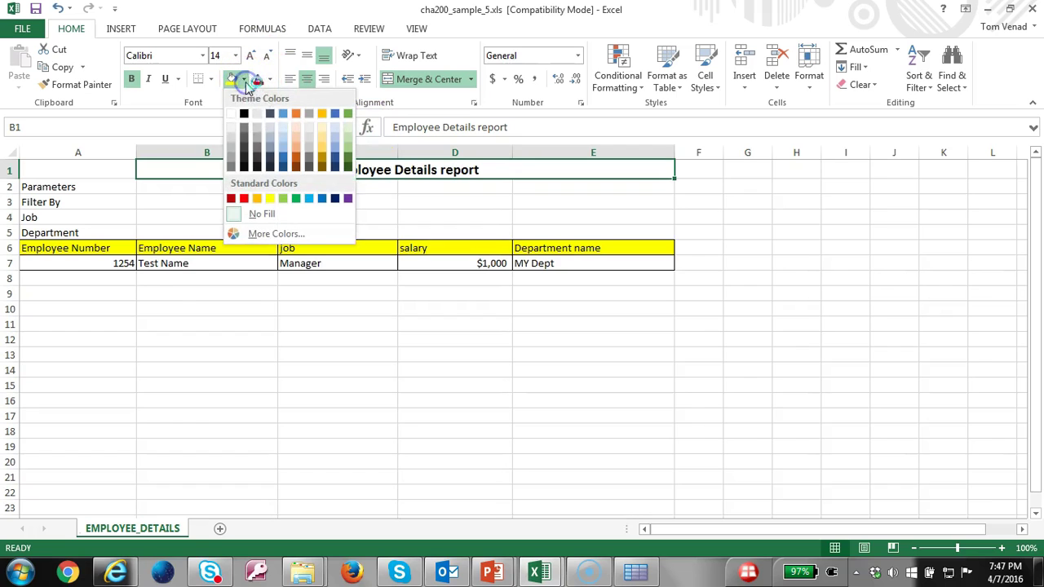
left_click(276, 128)
left_click_drag(103, 185, 237, 191)
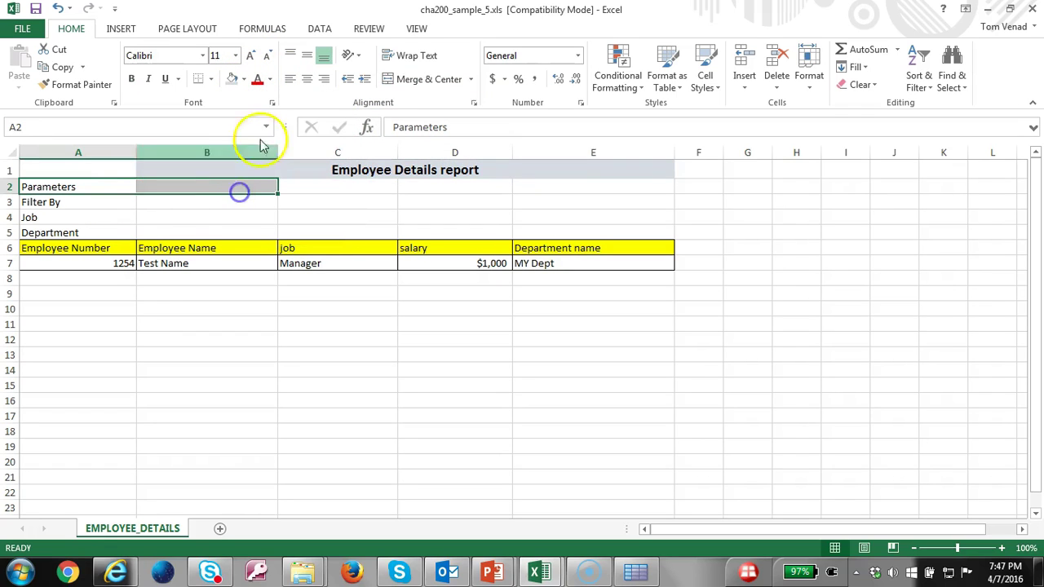
left_click(229, 82)
Add All Borders to the parameter block A3:B5
left_click(123, 202)
left_click(166, 206)
left_click_drag(84, 201, 226, 231)
left_click(210, 82)
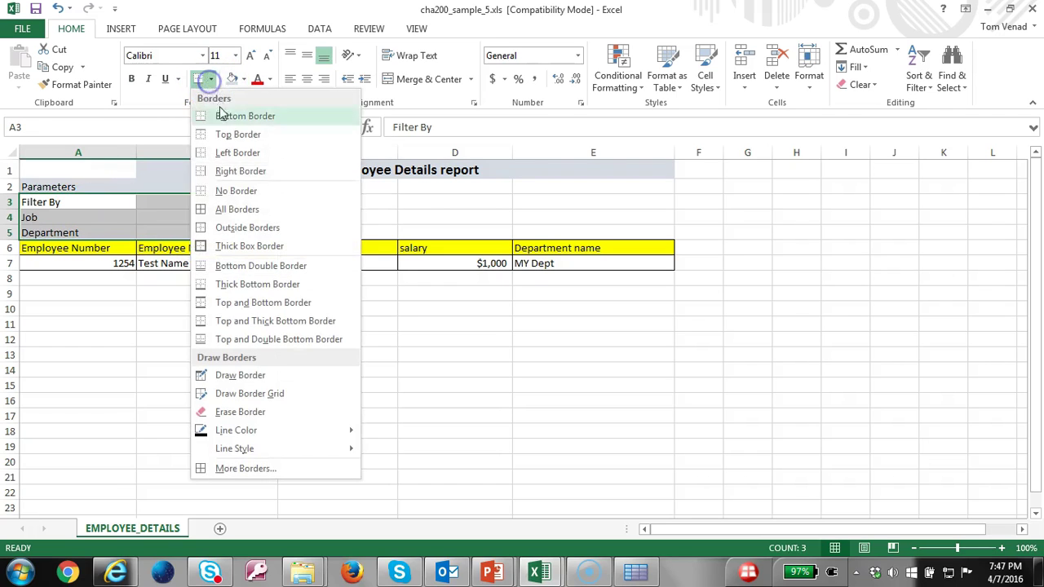
left_click(227, 207)
Insert a blank row 6 above the headers and give A6:E6 a box border
left_click(46, 250)
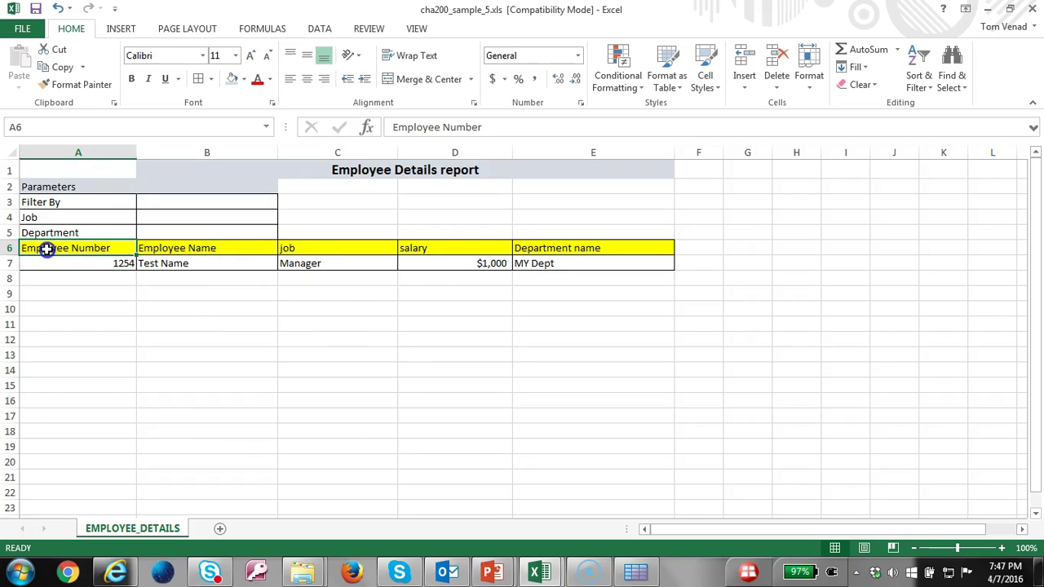
left_click(10, 248)
right_click(10, 248)
left_click(40, 359)
left_click_drag(600, 251, 628, 247)
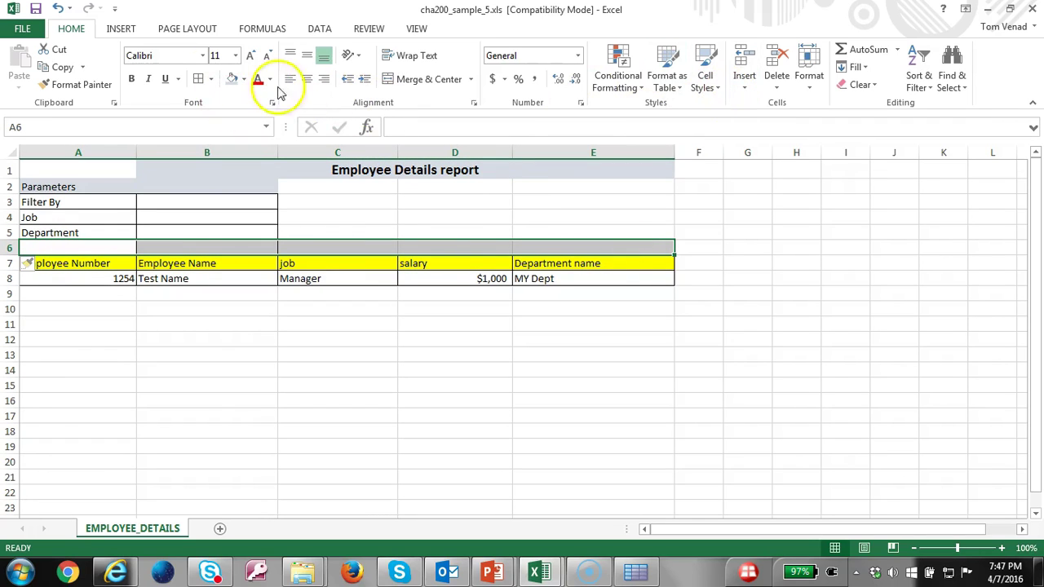
left_click(376, 28)
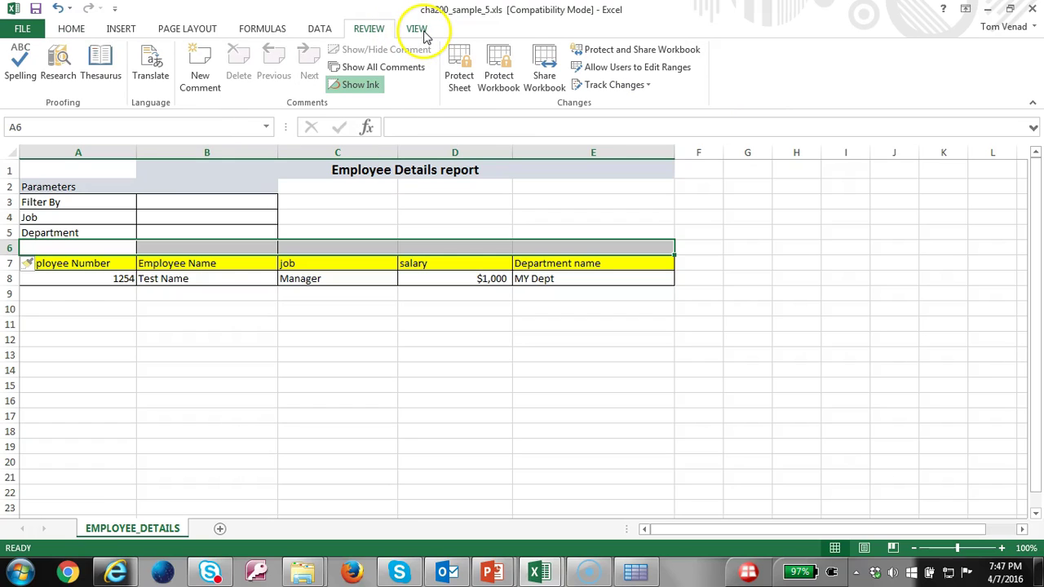
left_click(126, 31)
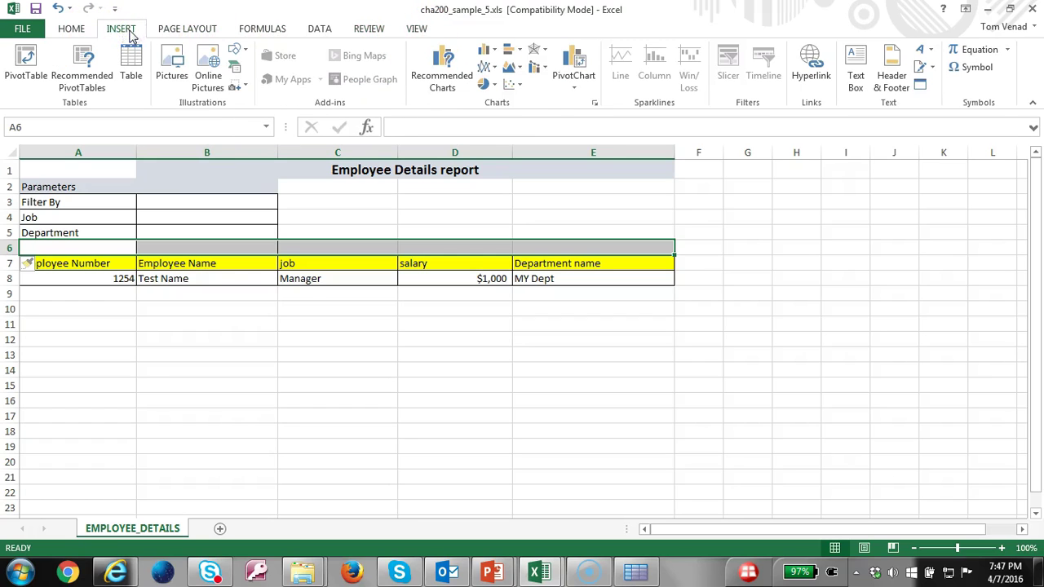
left_click(85, 36)
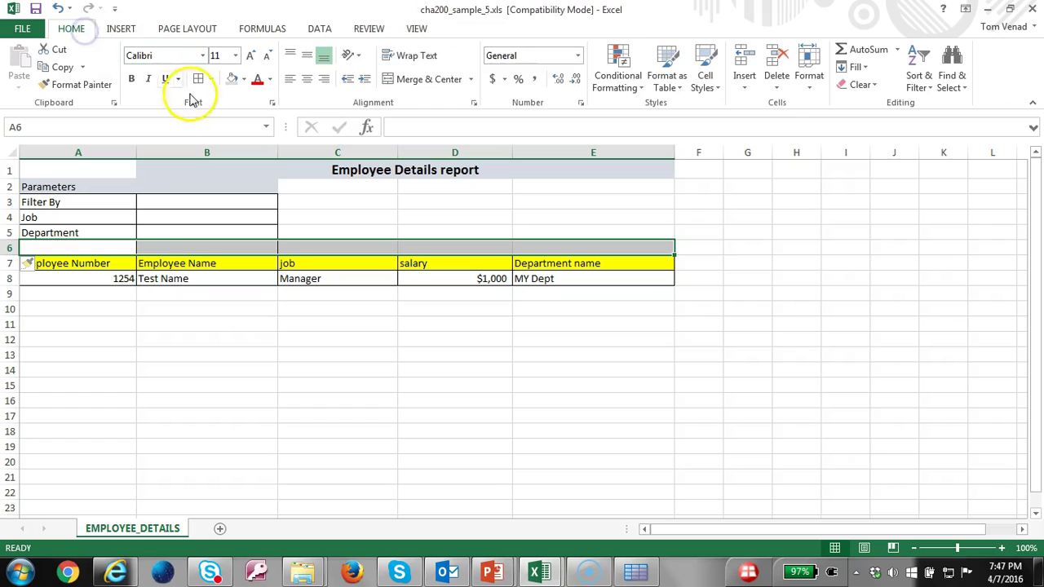
left_click(213, 82)
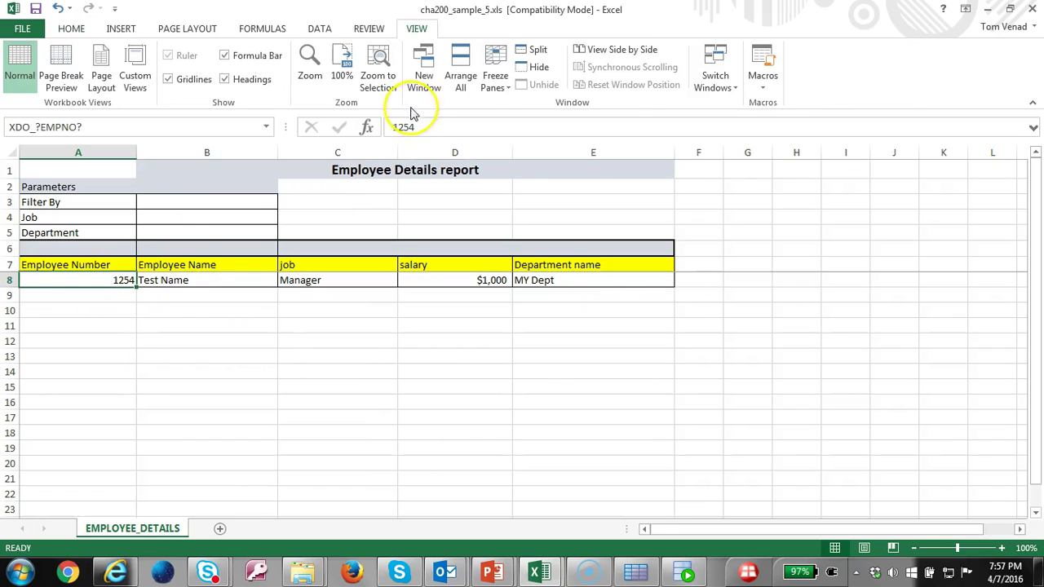
Reset Freeze Panes so the header rows above the data stay fixed
left_click(494, 81)
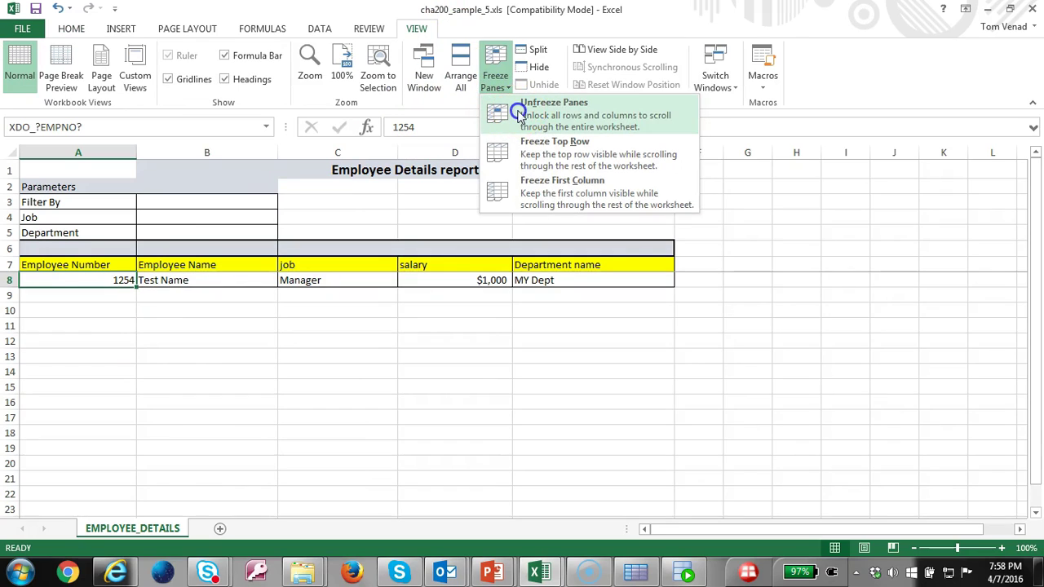
left_click(519, 112)
left_click(495, 78)
left_click(519, 112)
scroll(175, 327, "down", 1)
scroll(176, 327, "up", 2)
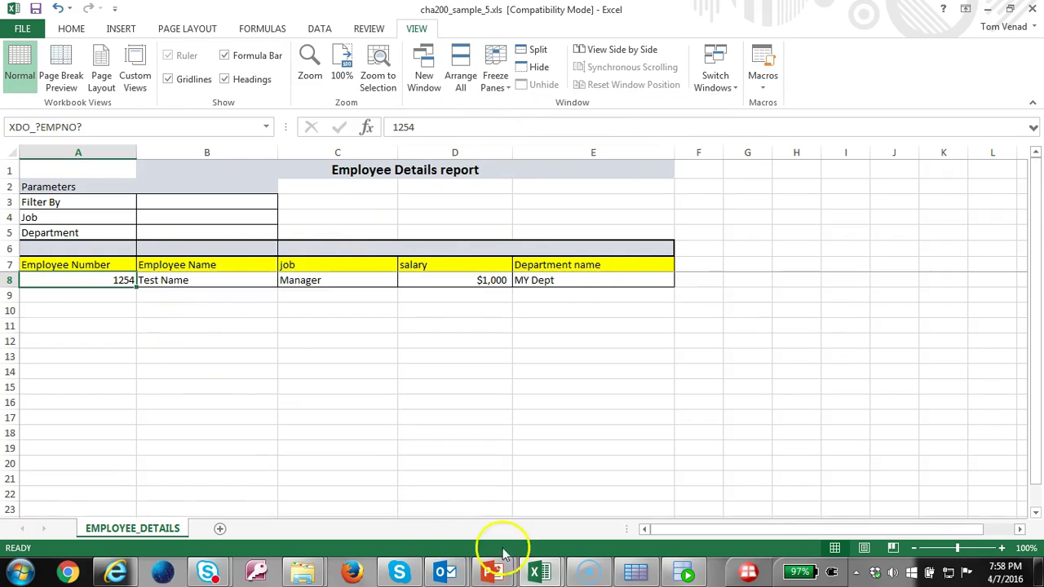
Save the template workbook, accepting the compatibility warnings
left_click(34, 10)
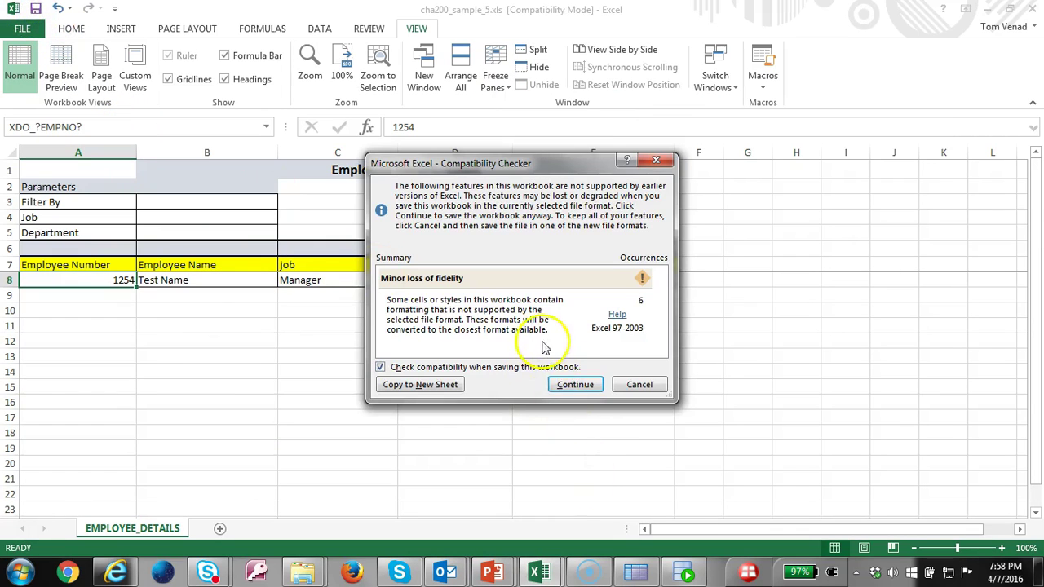
left_click(572, 387)
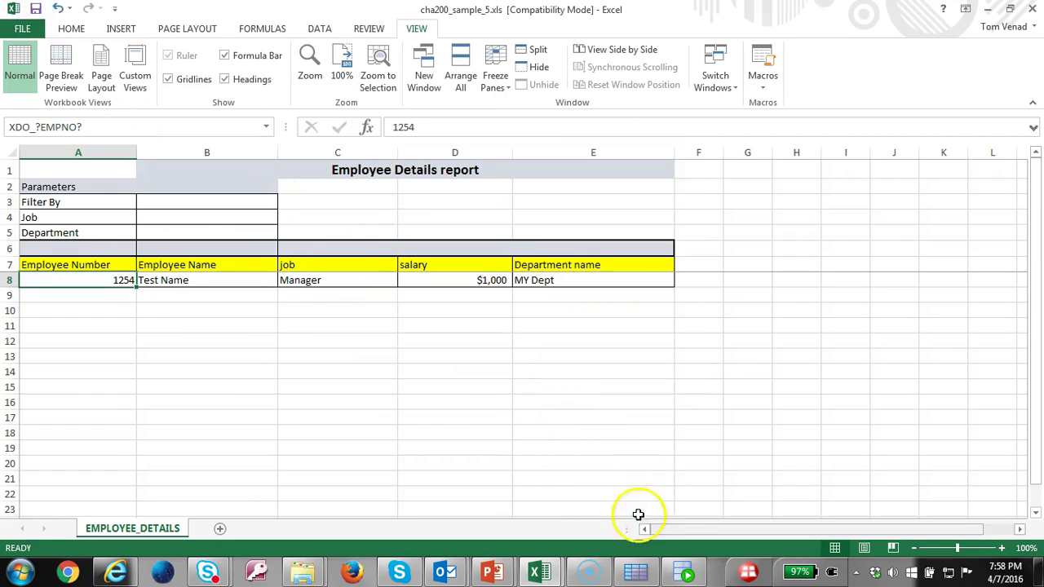
left_click(34, 10)
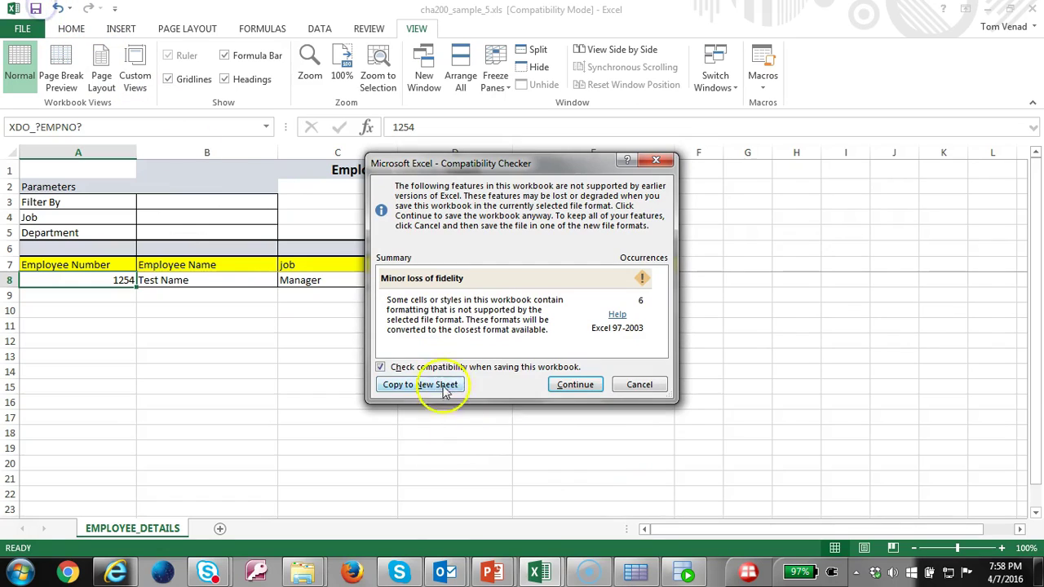
left_click(575, 385)
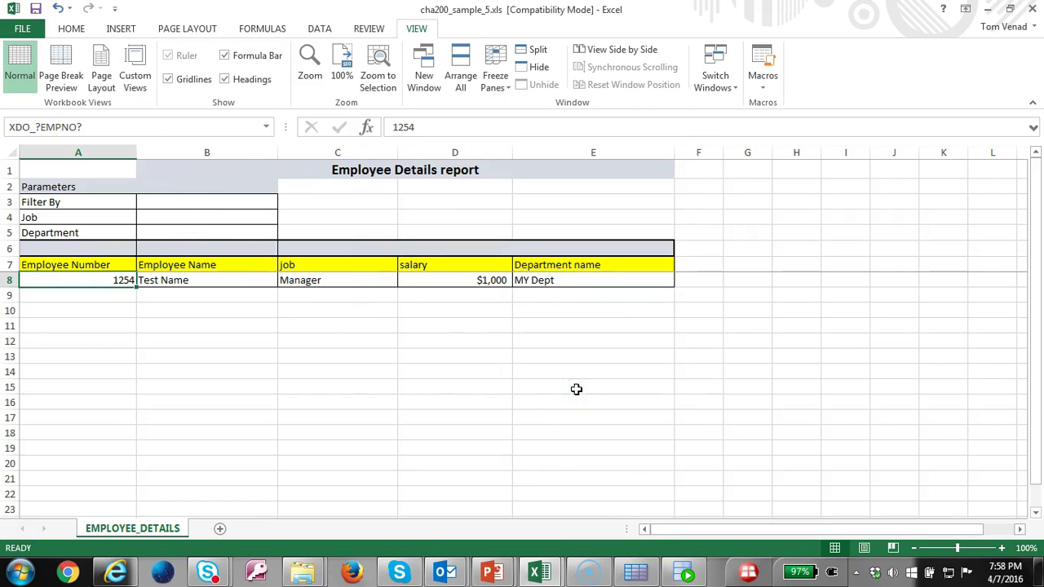
Refresh the Template Viewer and generate the report from chap200_sample.xml with cha200_sample_5.xls
left_click(638, 572)
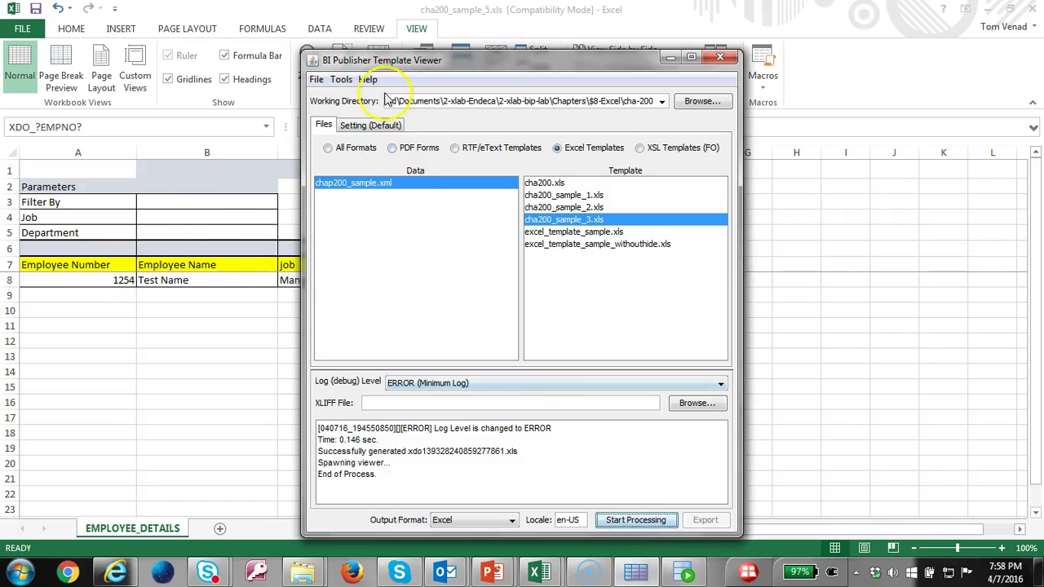
left_click(316, 79)
left_click(338, 104)
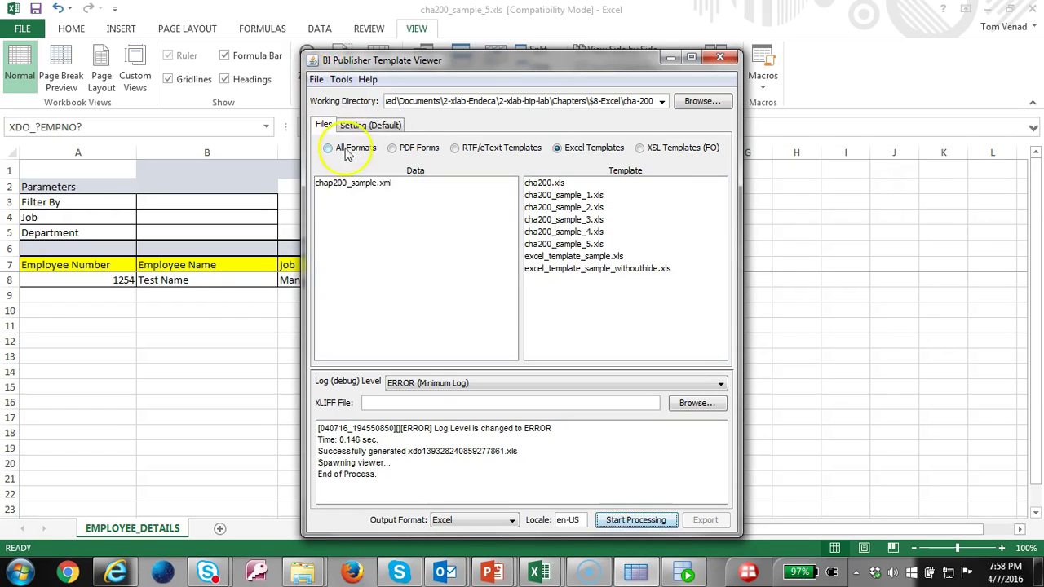
left_click(351, 184)
left_click(579, 244)
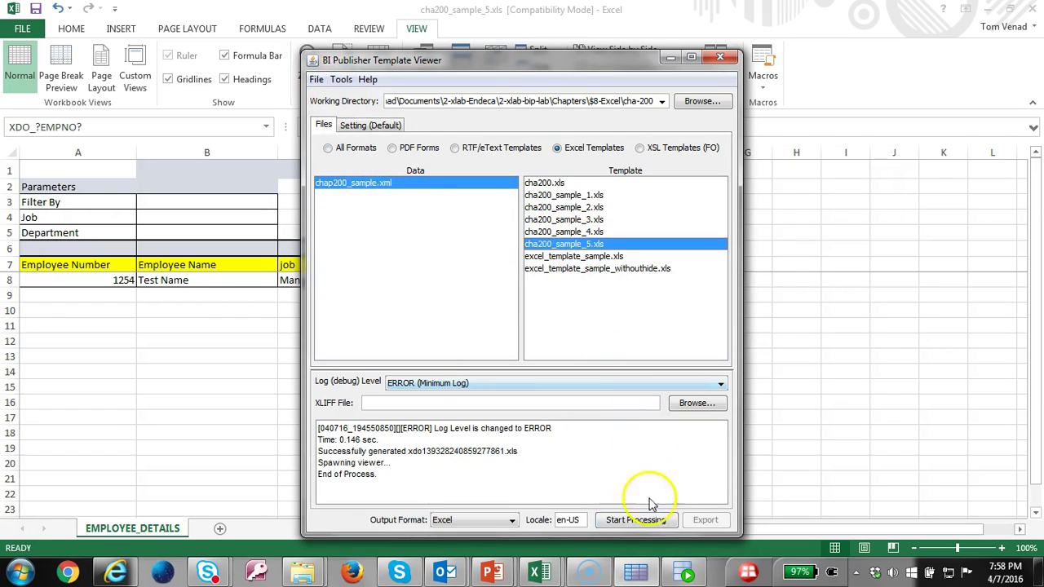
left_click(632, 520)
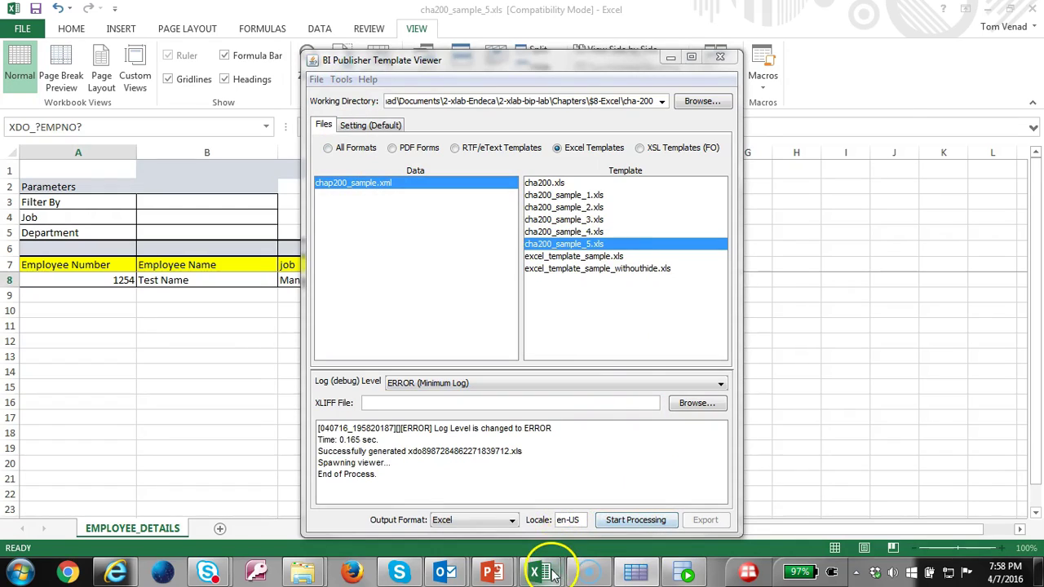
Check the generated report lists every employee row under the styled header
mouse_move(551, 574)
left_click(316, 311)
scroll(208, 302, "down", 2)
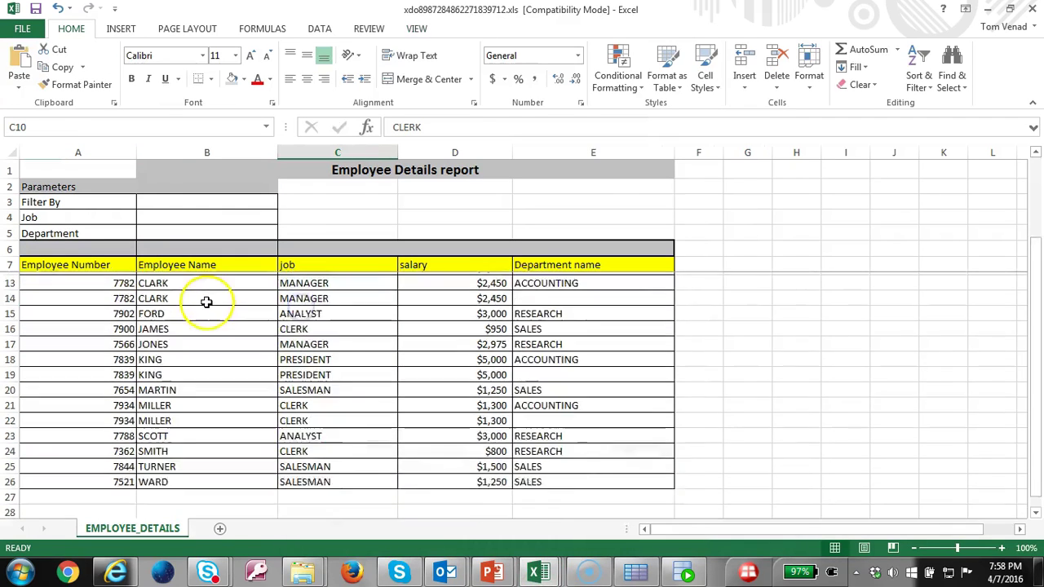
scroll(207, 302, "up", 2)
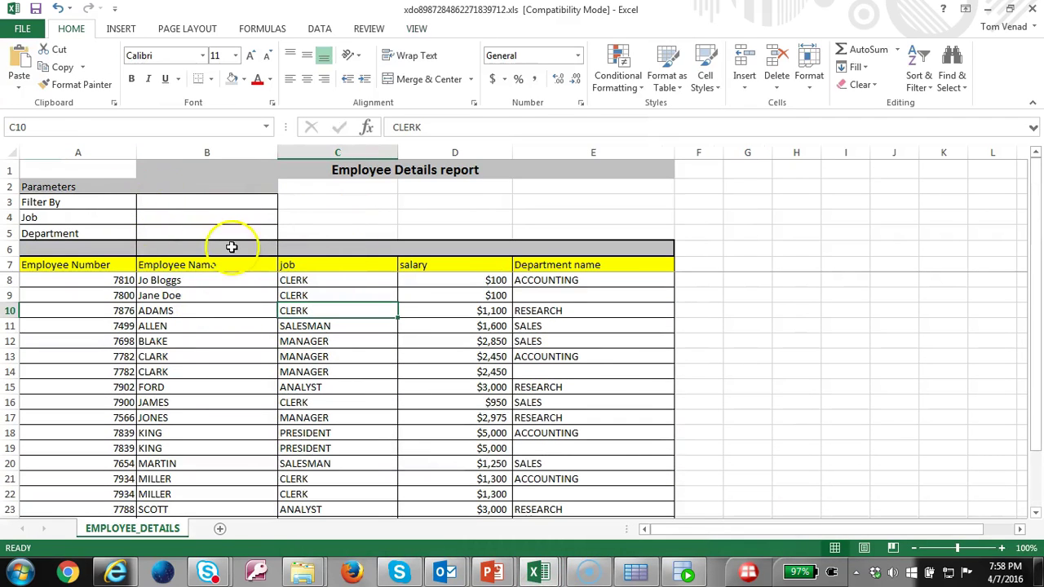
scroll(238, 287, "down", 1)
scroll(236, 287, "up", 1)
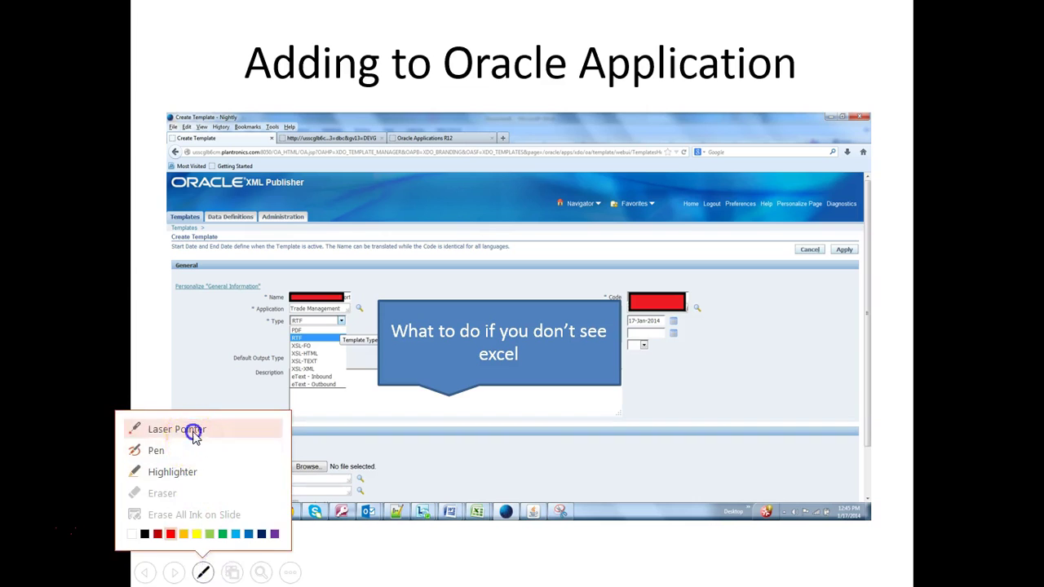
Switch to the laser pointer on the 'Adding to Oracle Application' slide
left_click(189, 428)
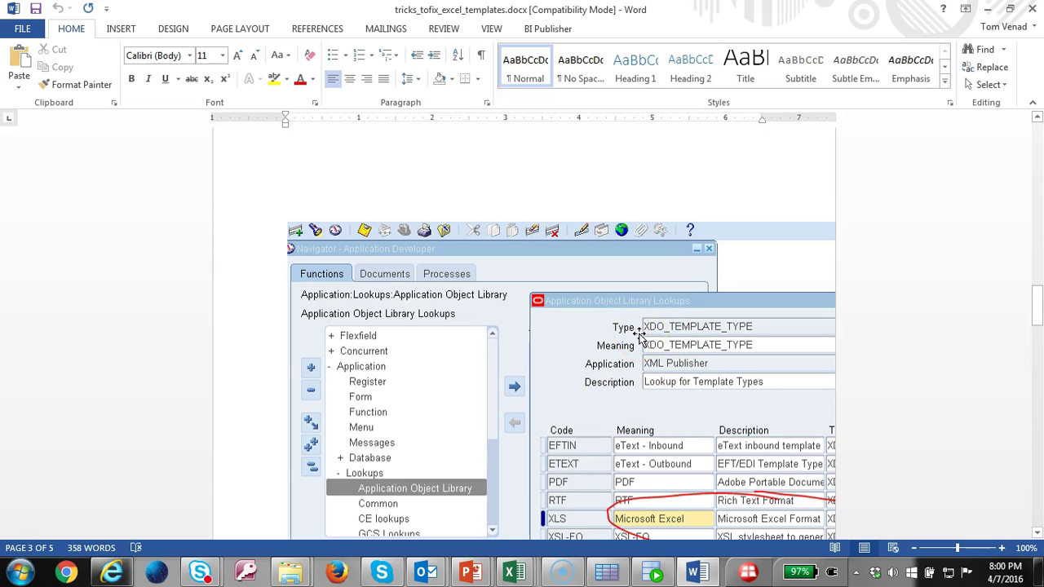
Change the notes document's page orientation to landscape
scroll(677, 375, "down", 3)
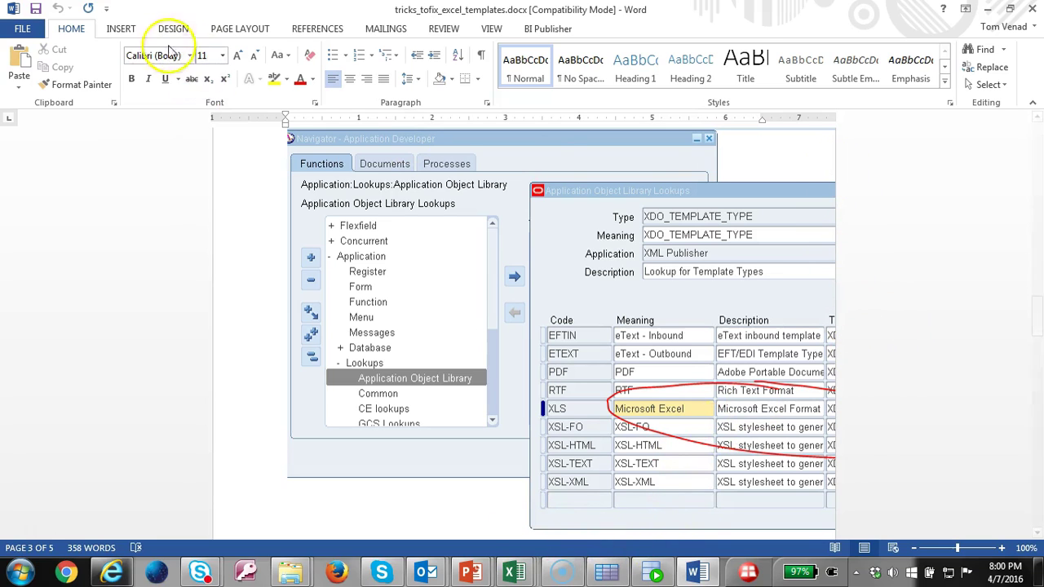
left_click(234, 29)
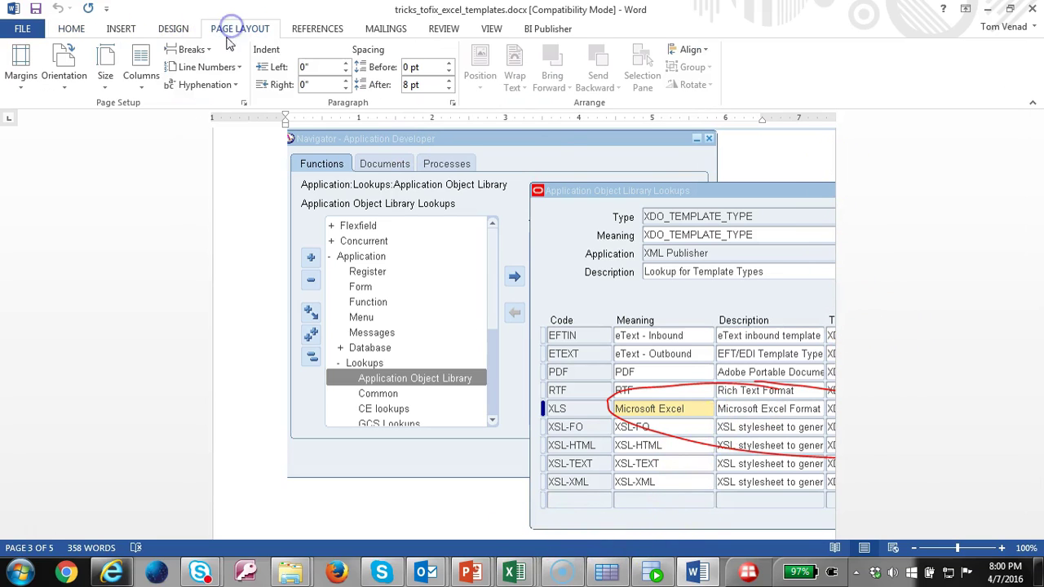
left_click(64, 81)
left_click(69, 140)
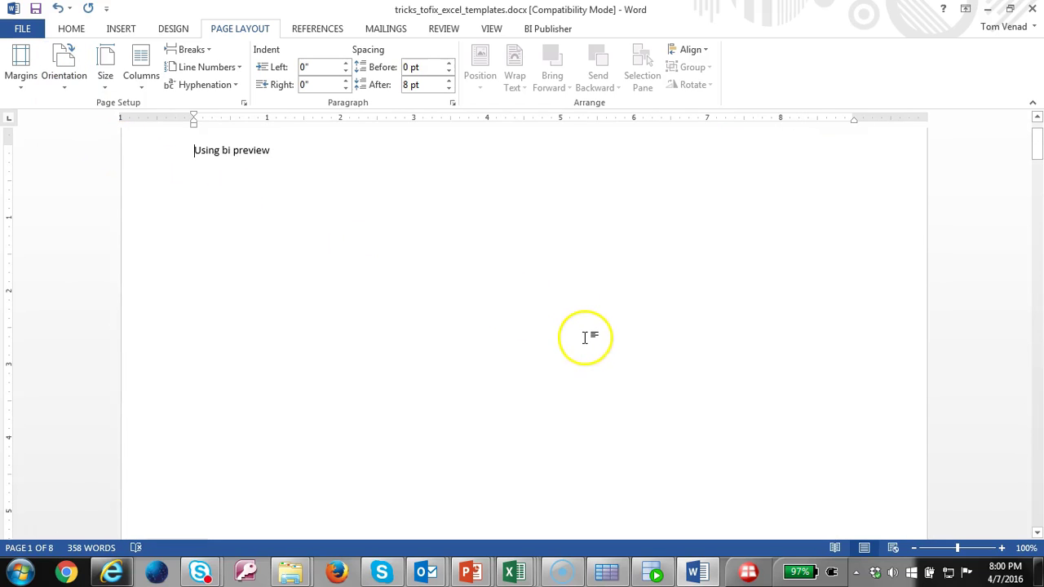
Move down to the Excel Templates notes on 12.0.x support and Patch 7237006
scroll(620, 383, "down", 10)
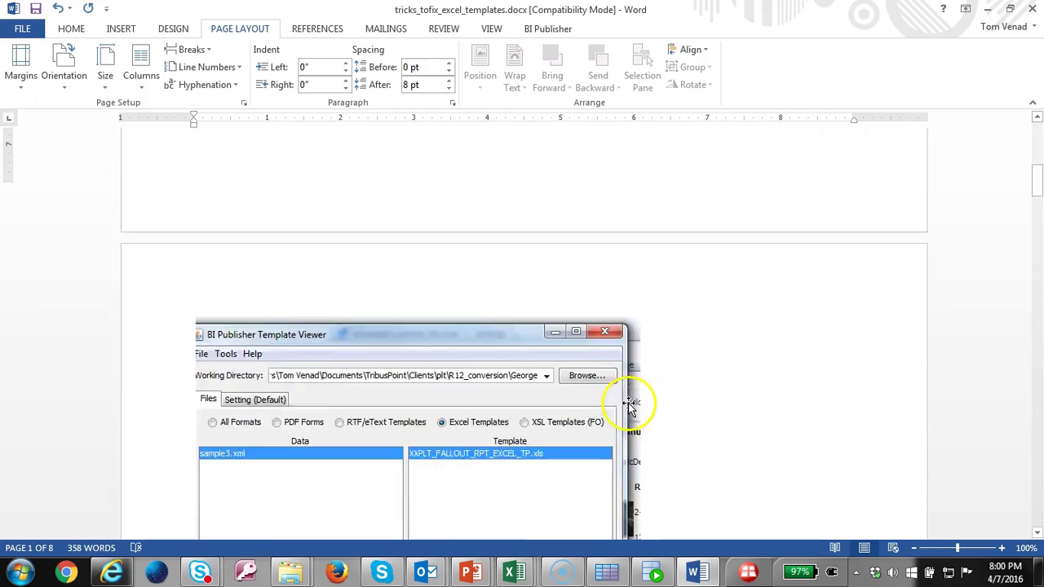
scroll(637, 405, "down", 15)
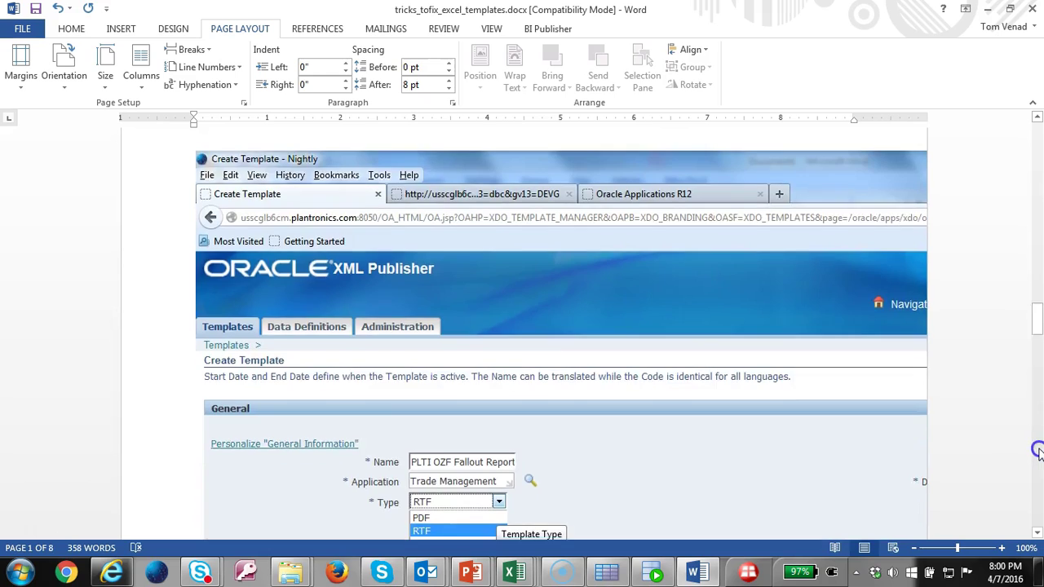
scroll(1037, 452, "down", 5)
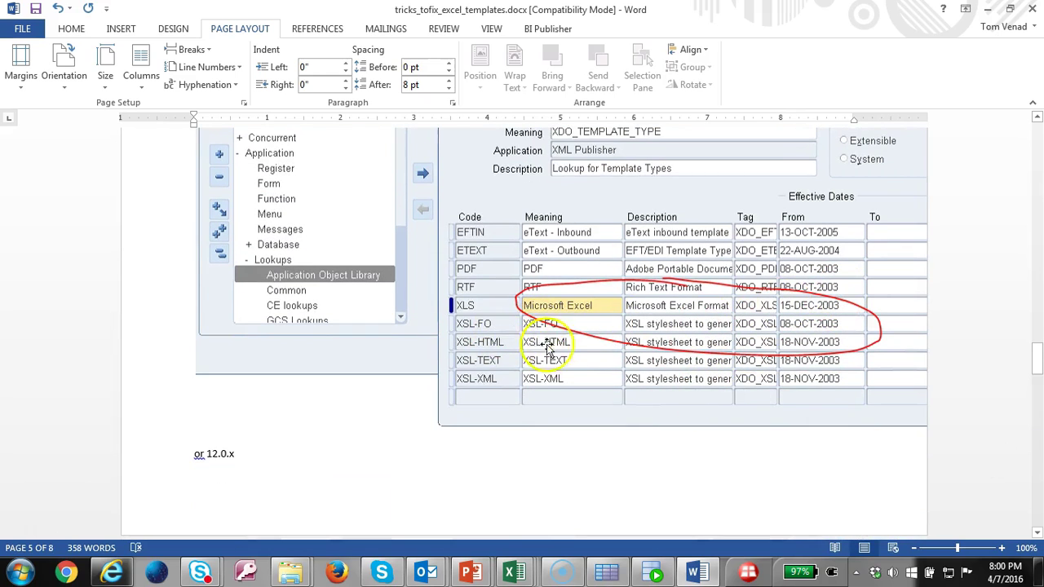
scroll(571, 377, "down", 2)
left_click(177, 385)
scroll(326, 420, "down", 6)
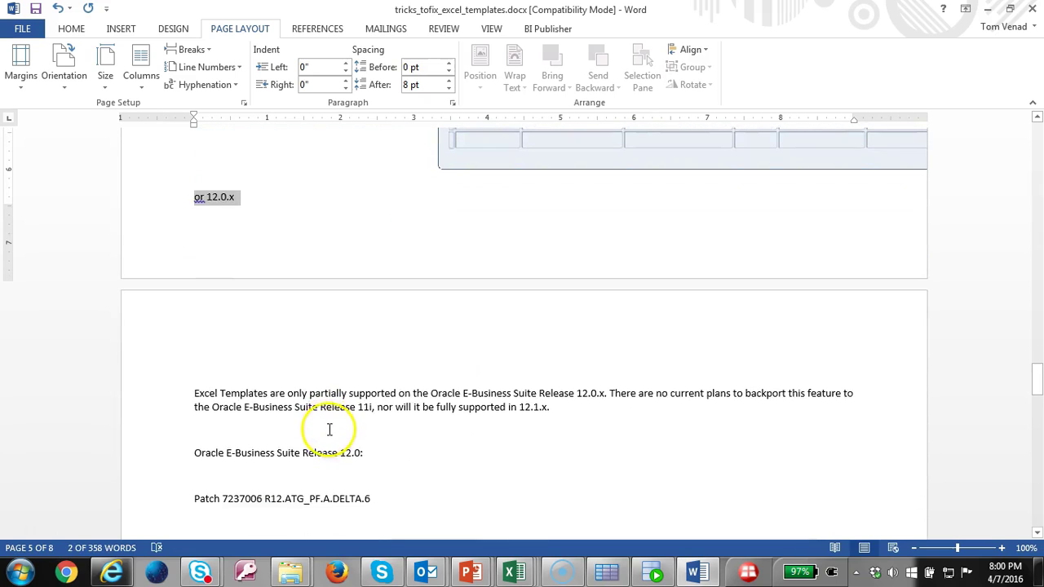
scroll(334, 417, "down", 3)
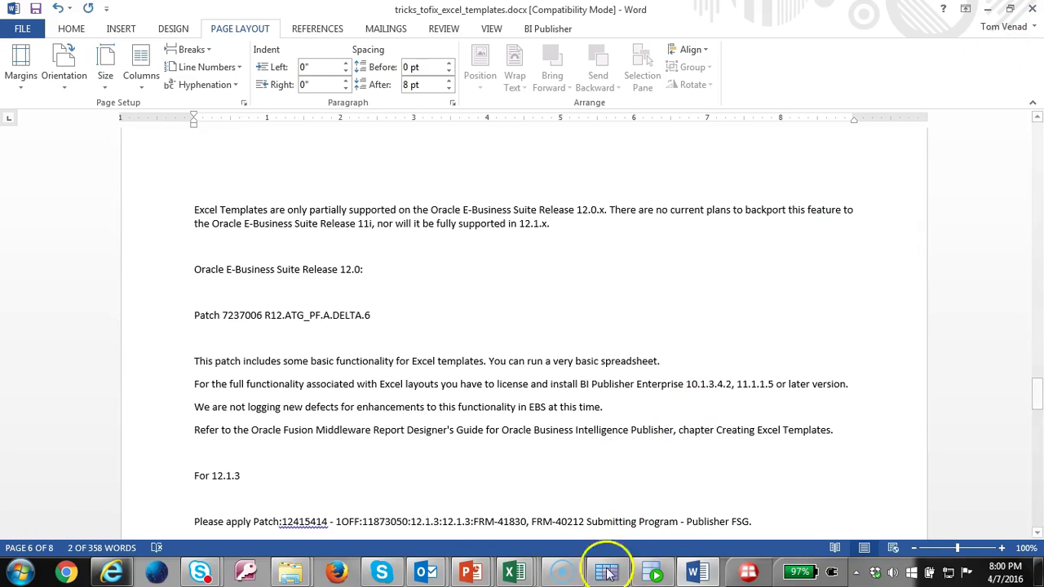
Return to the full-screen PowerPoint slideshow on the 'Adding to Oracle Application' slide
left_click(472, 573)
left_click(562, 520)
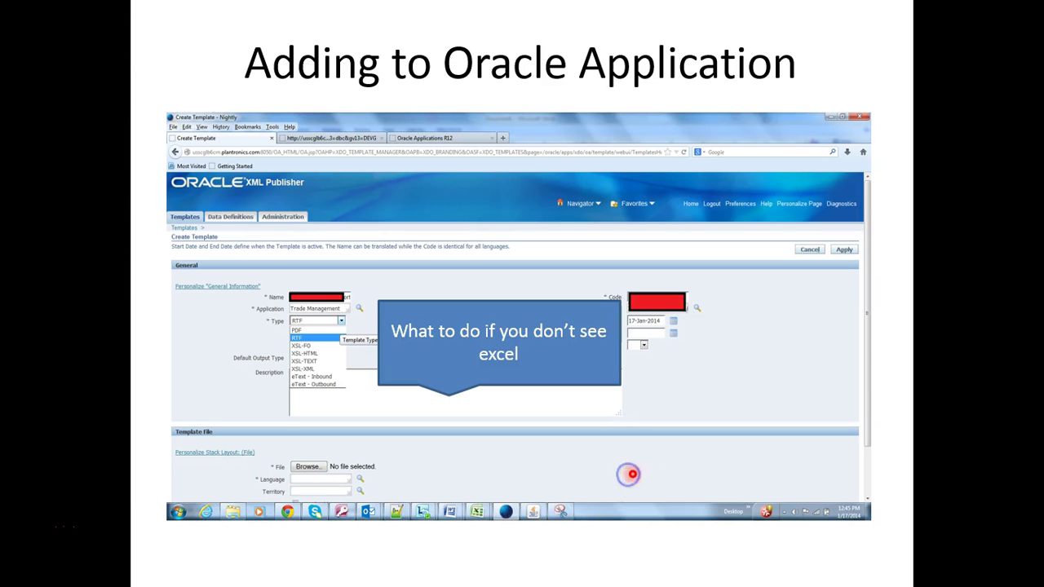